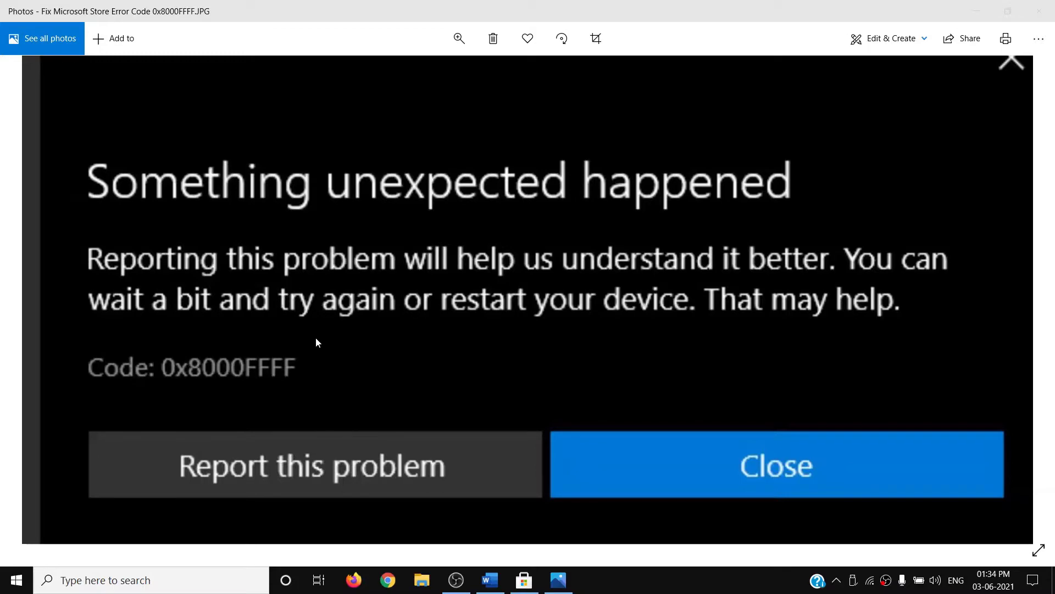
- Check Step 1 in the Word instructions and open the Windows Date & time settings
{"action": "left_click", "coordinate": [490, 579]}
{"action": "scroll", "coordinate": [411, 403], "scroll_direction": "up", "scroll_amount": 15}
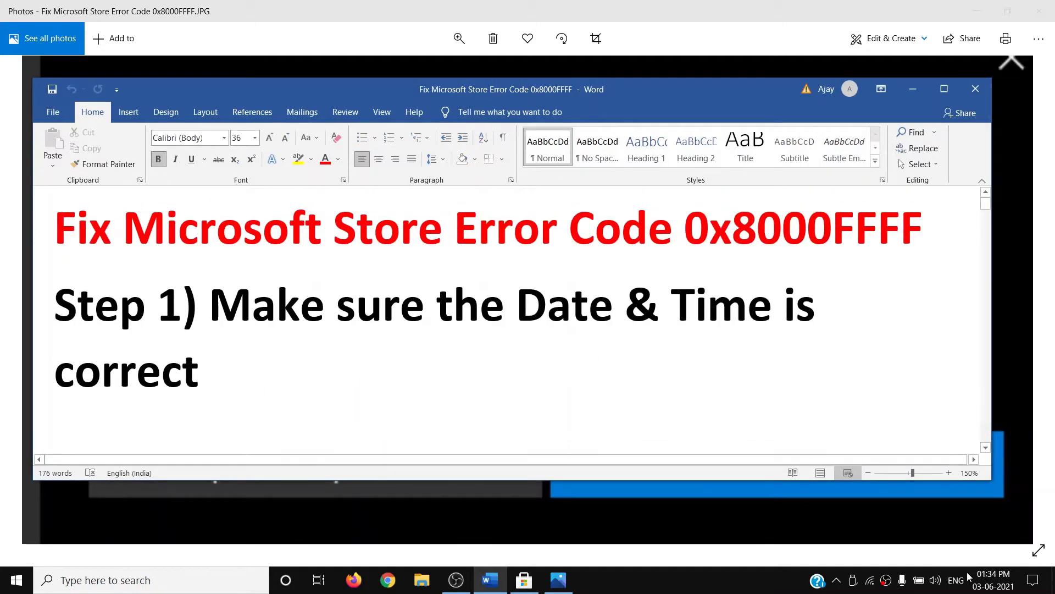
{"action": "mouse_move", "coordinate": [997, 589]}
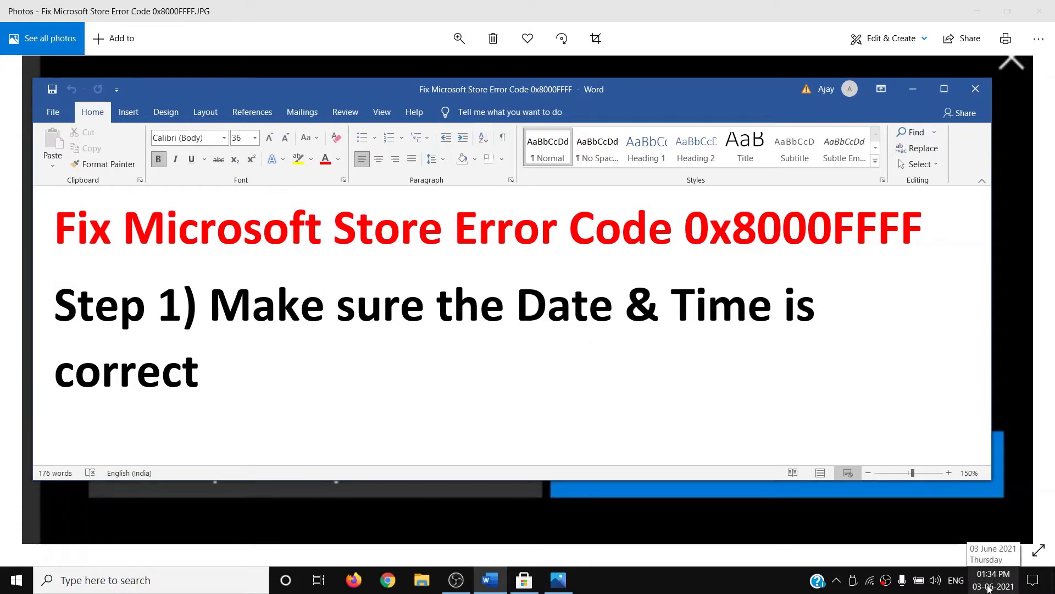
{"action": "right_click", "coordinate": [990, 589]}
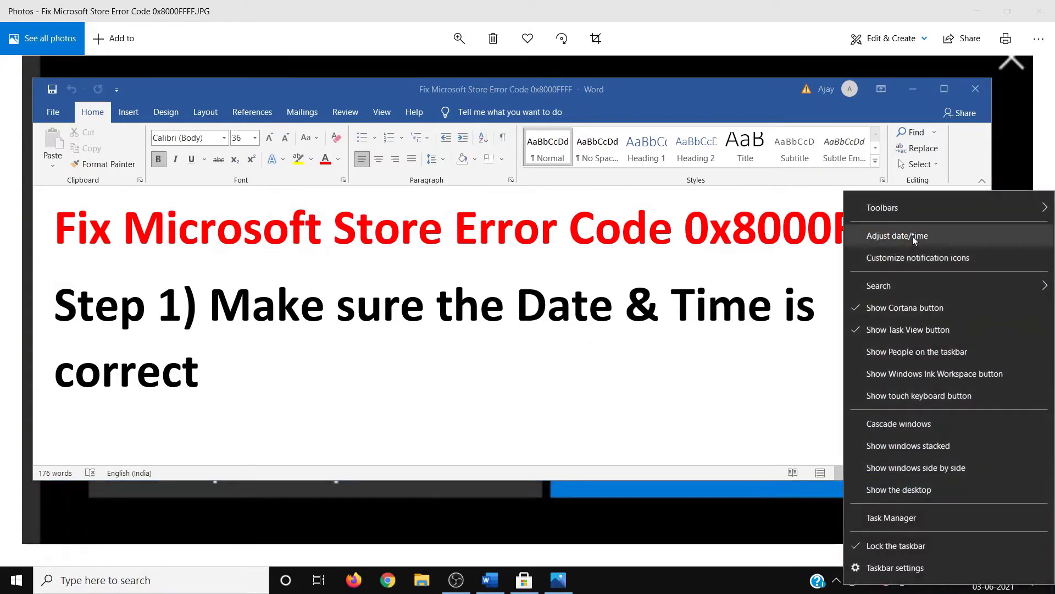
{"action": "left_click", "coordinate": [914, 240]}
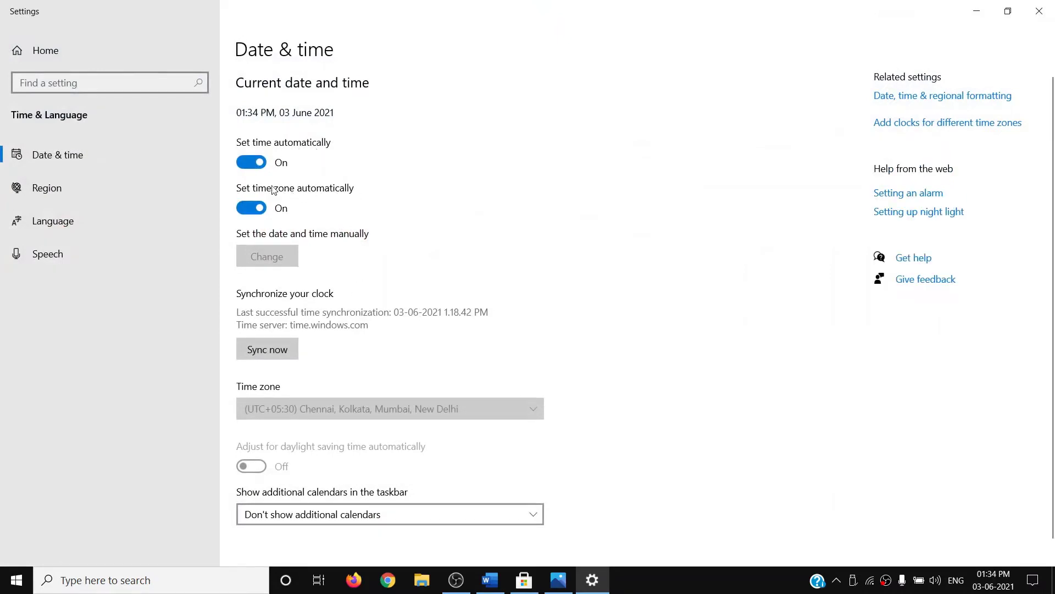
- Turn Set time zone automatically off and back on, and close Settings
{"action": "left_click", "coordinate": [255, 208]}
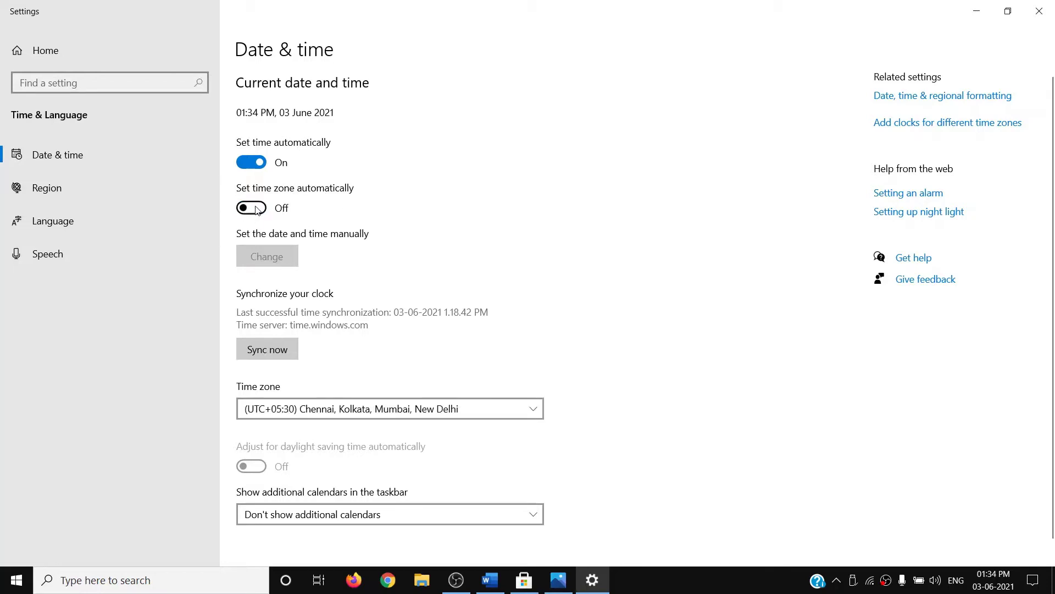
{"action": "left_click", "coordinate": [254, 209]}
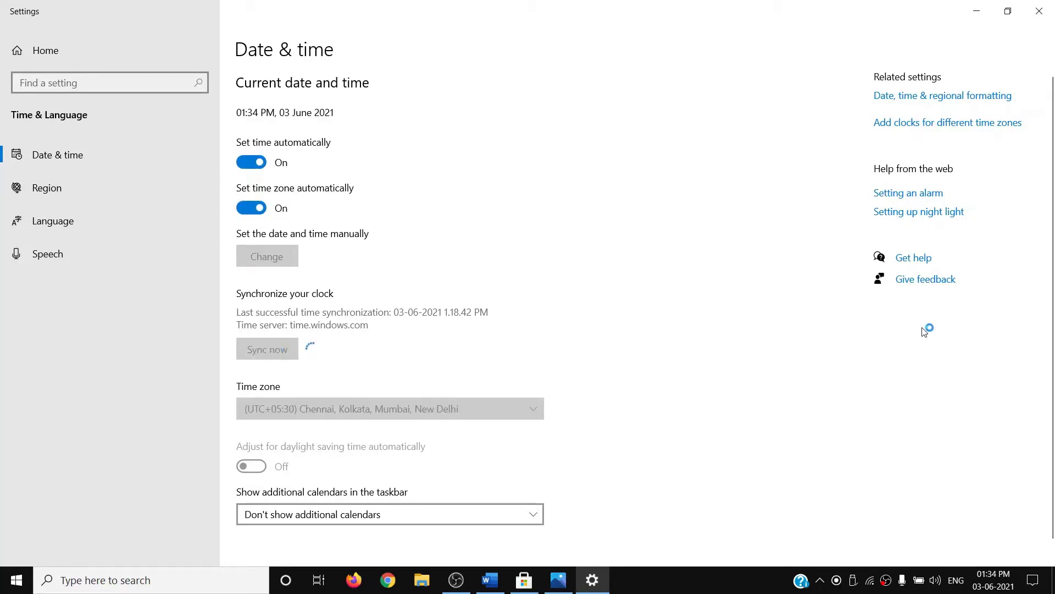
{"action": "left_click", "coordinate": [1039, 11]}
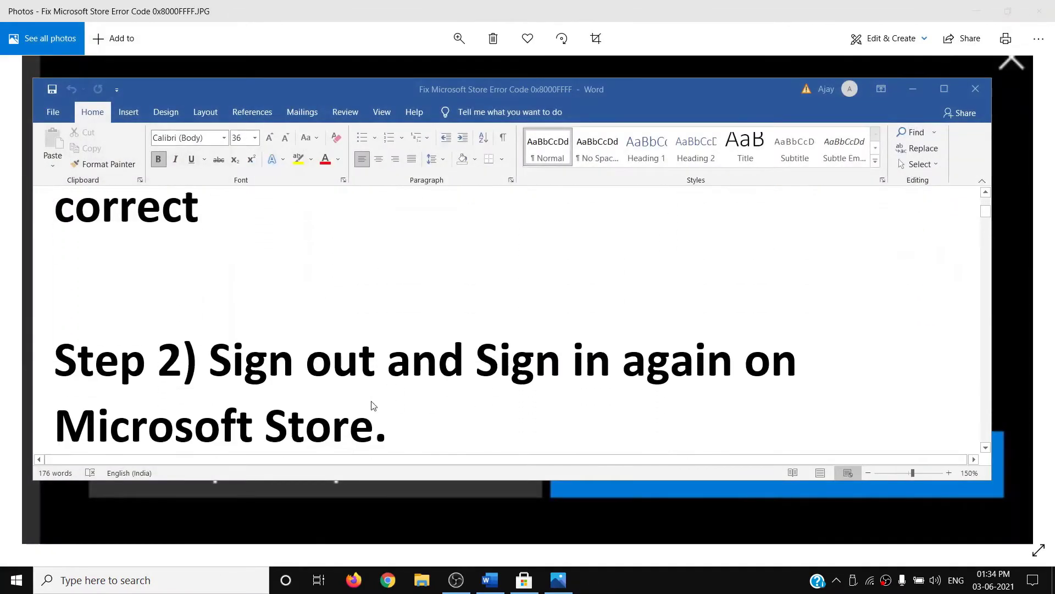
- Switch to Microsoft Store and sign out of the current Microsoft account
{"action": "left_click", "coordinate": [525, 580]}
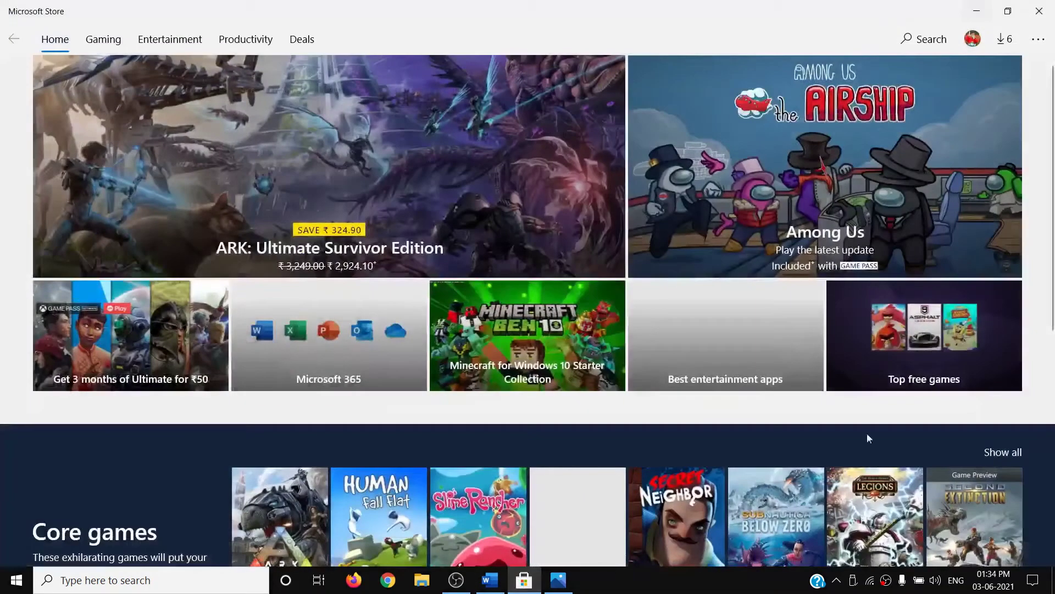
{"action": "left_click", "coordinate": [973, 40]}
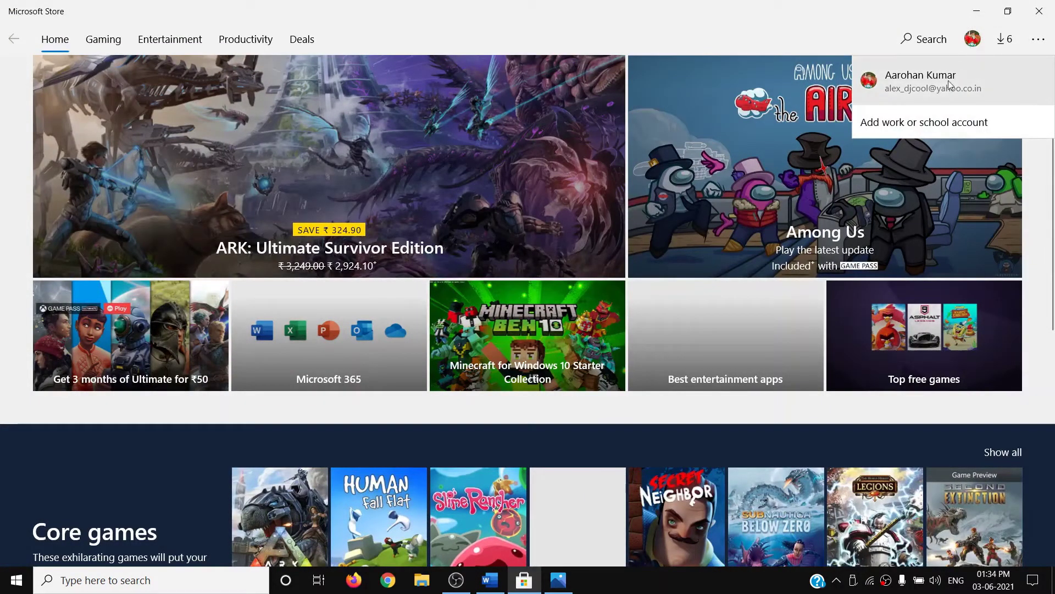
{"action": "left_click", "coordinate": [915, 88]}
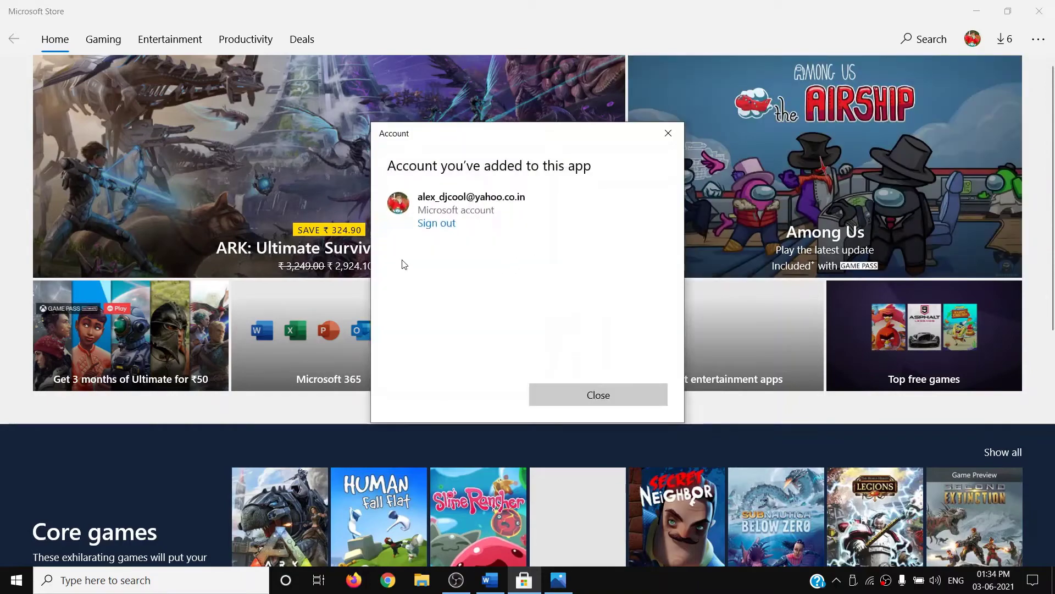
{"action": "left_click", "coordinate": [437, 223]}
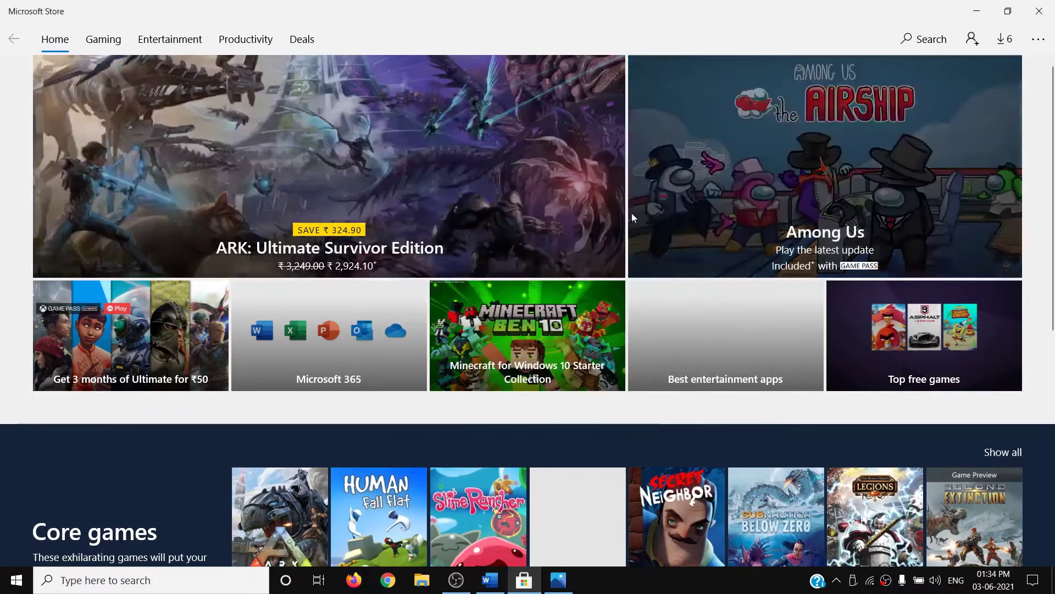
- Sign back in to Microsoft Store with the same Microsoft account, verifying the identity with the account PIN
{"action": "left_click", "coordinate": [972, 39]}
{"action": "left_click", "coordinate": [901, 82]}
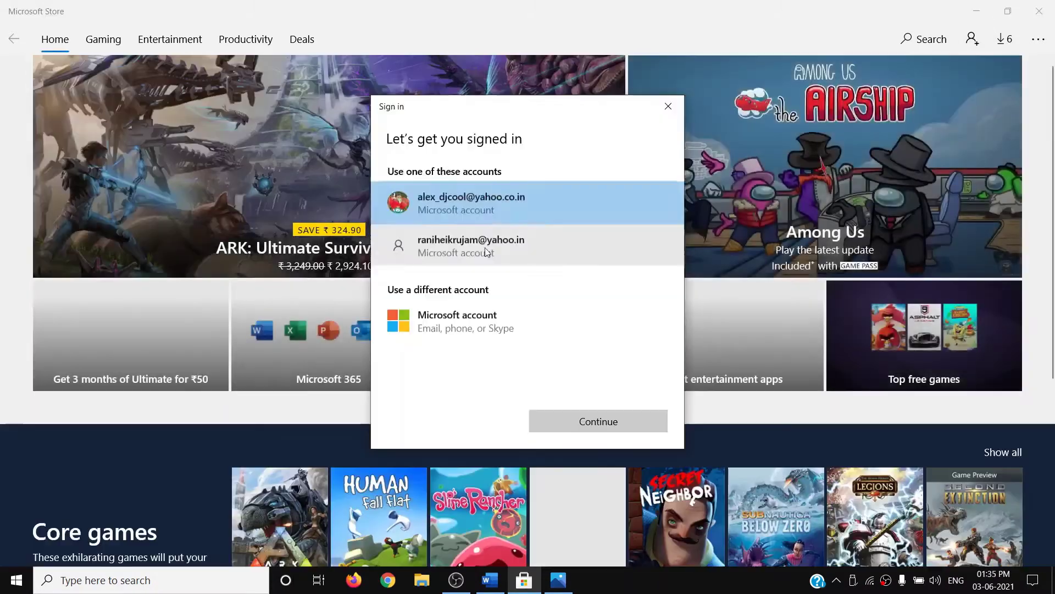
{"action": "left_click", "coordinate": [480, 193]}
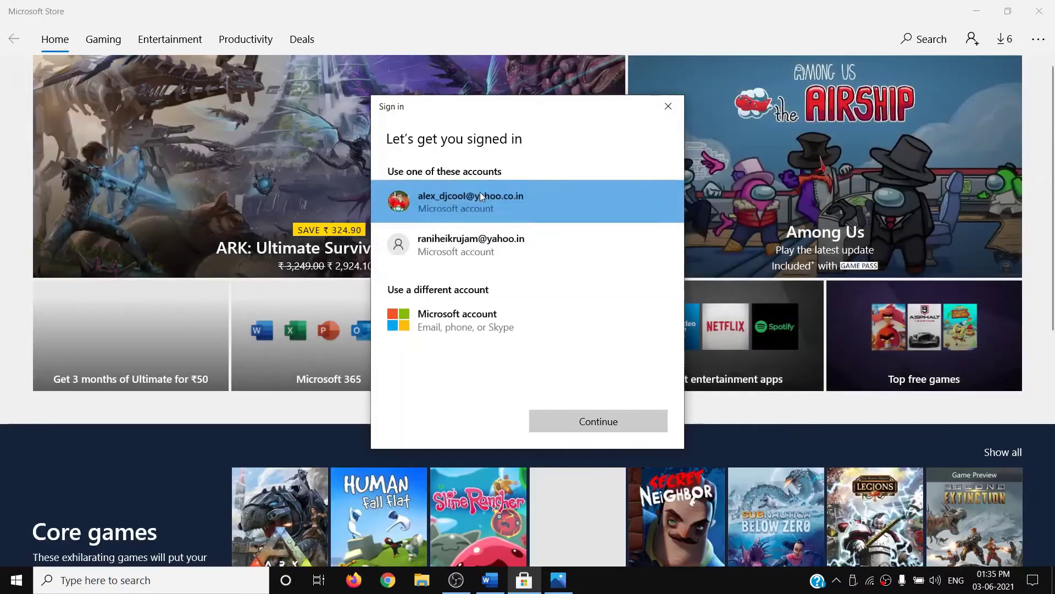
{"action": "left_click", "coordinate": [594, 420]}
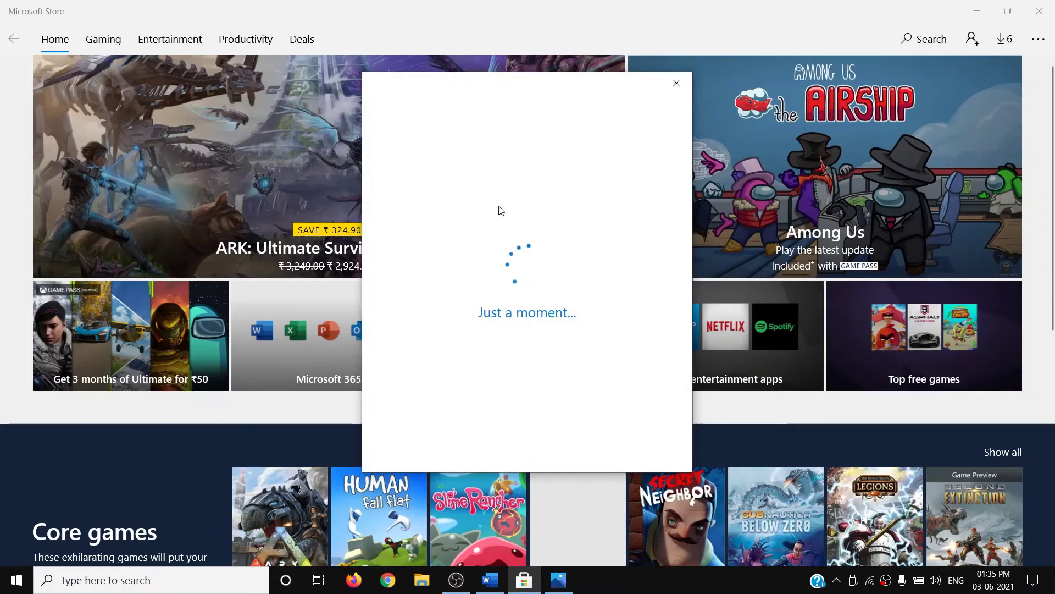
{"action": "type", "text": "•"}
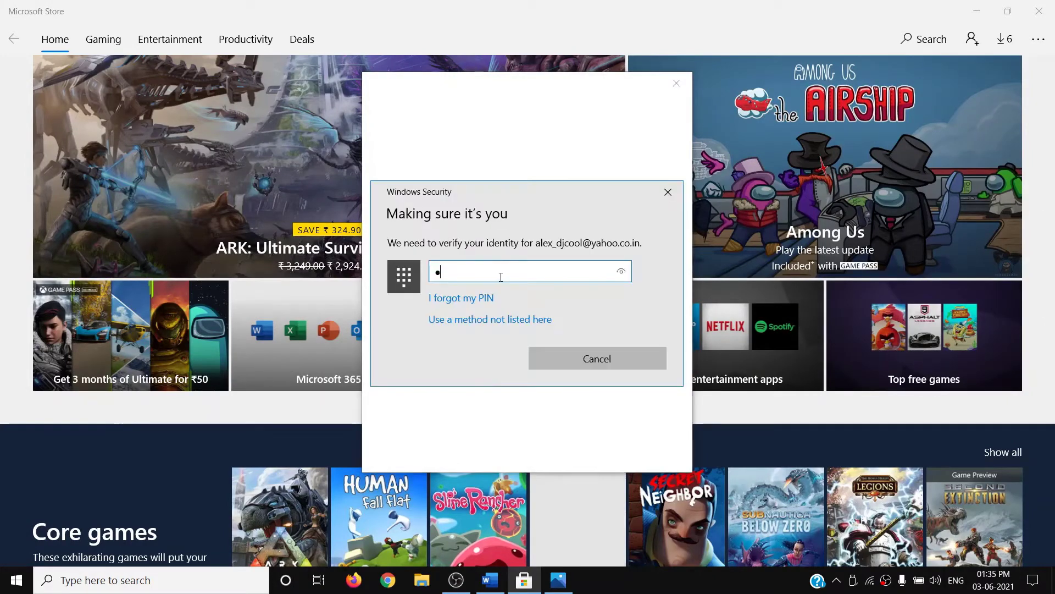
{"action": "type", "text": "•••"}
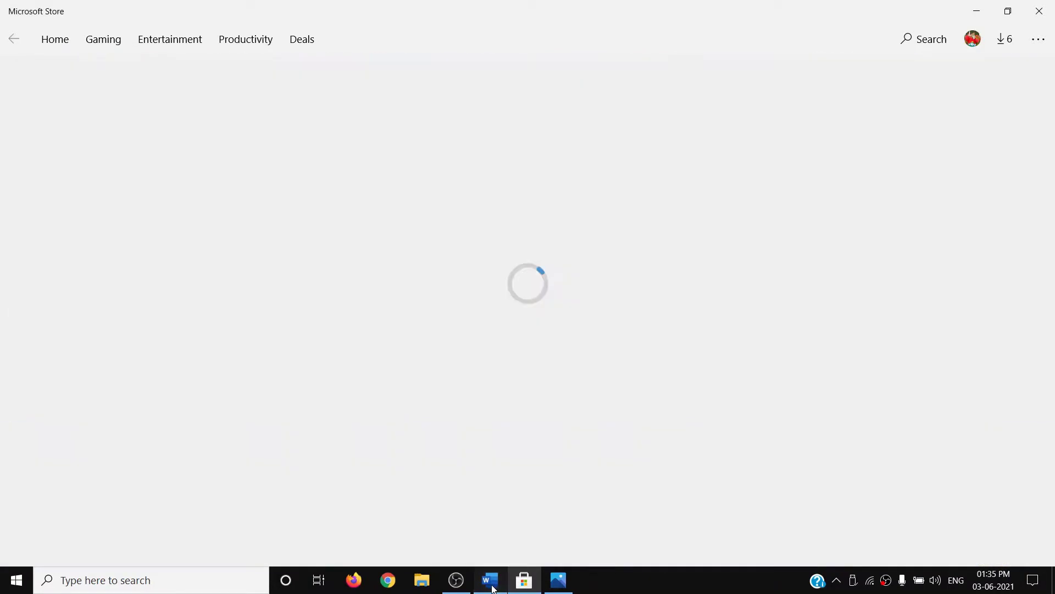
- Highlight Disable Proxy Server in Step 3 of the Word instructions and open the Proxy page in Windows Network & Internet settings
{"action": "left_click", "coordinate": [490, 579]}
{"action": "scroll", "coordinate": [318, 325], "scroll_direction": "down", "scroll_amount": 4}
{"action": "scroll", "coordinate": [324, 337], "scroll_direction": "up", "scroll_amount": 1}
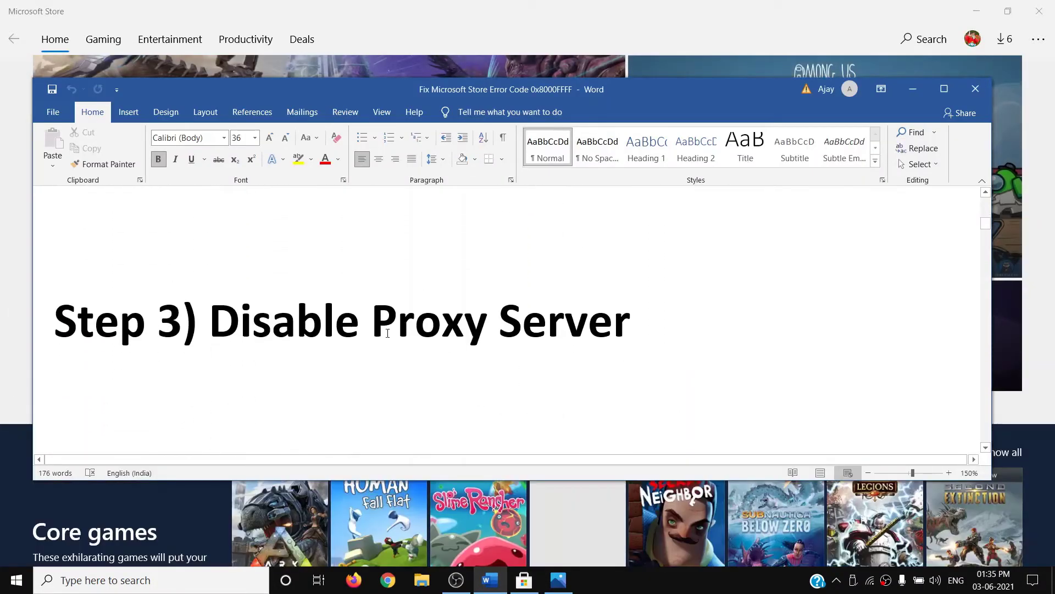
{"action": "left_click_drag", "start_coordinate": [300, 350], "coordinate": [598, 364]}
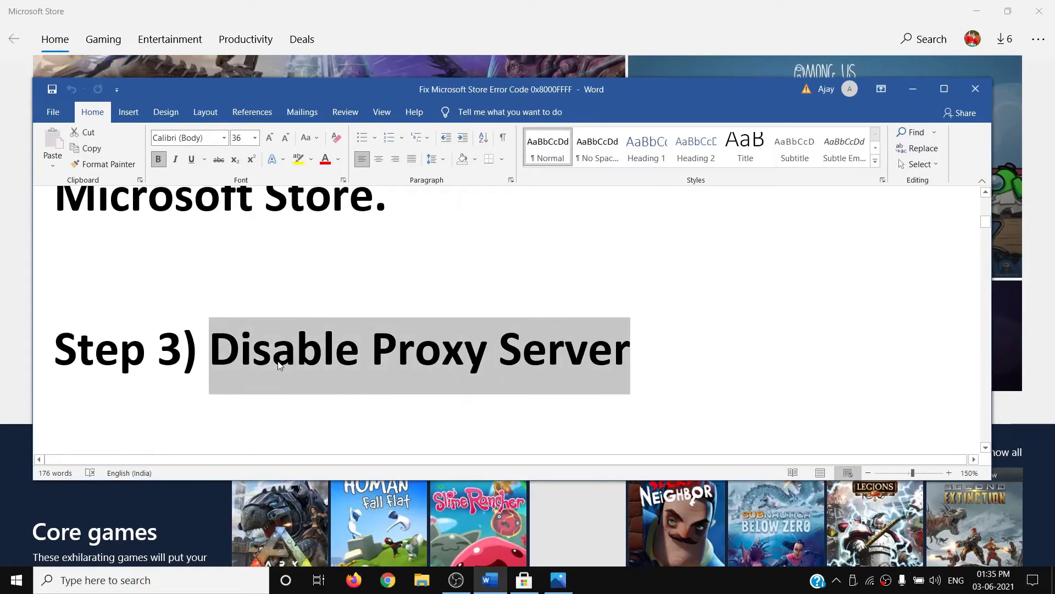
{"action": "left_click", "coordinate": [16, 580]}
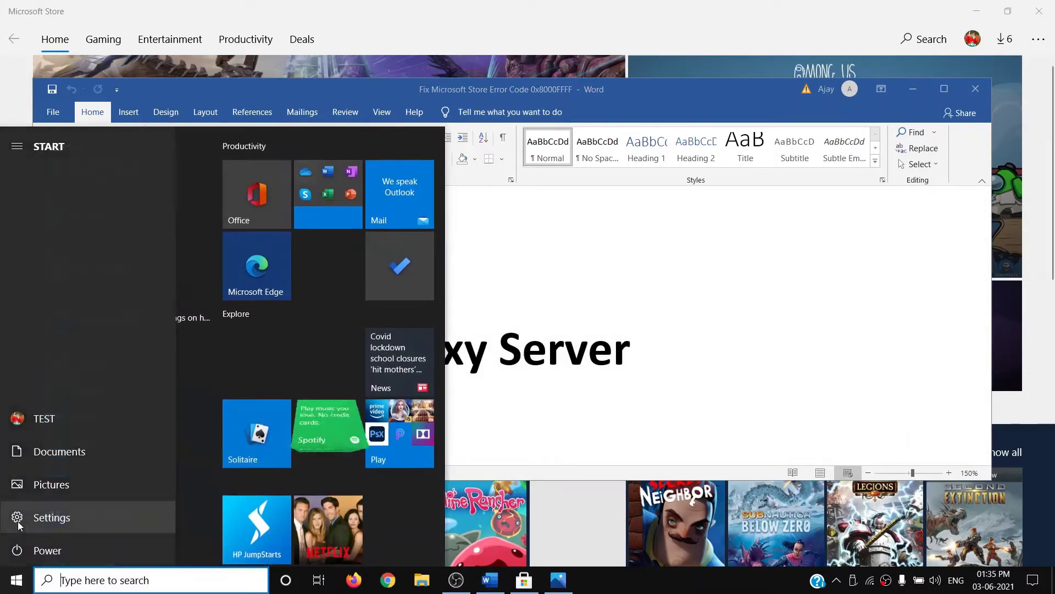
{"action": "left_click", "coordinate": [72, 518]}
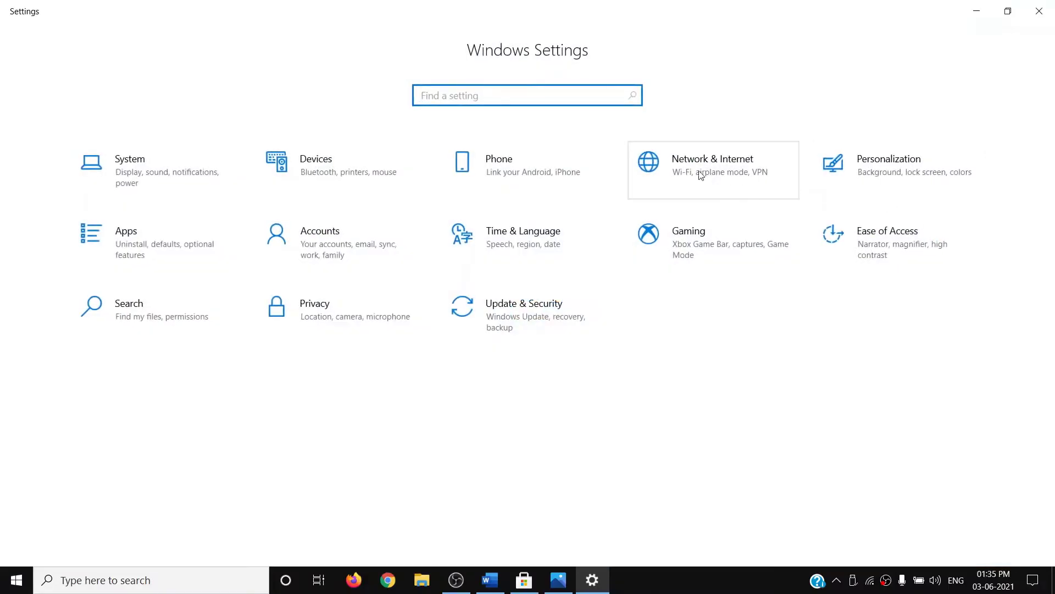
{"action": "left_click", "coordinate": [730, 170]}
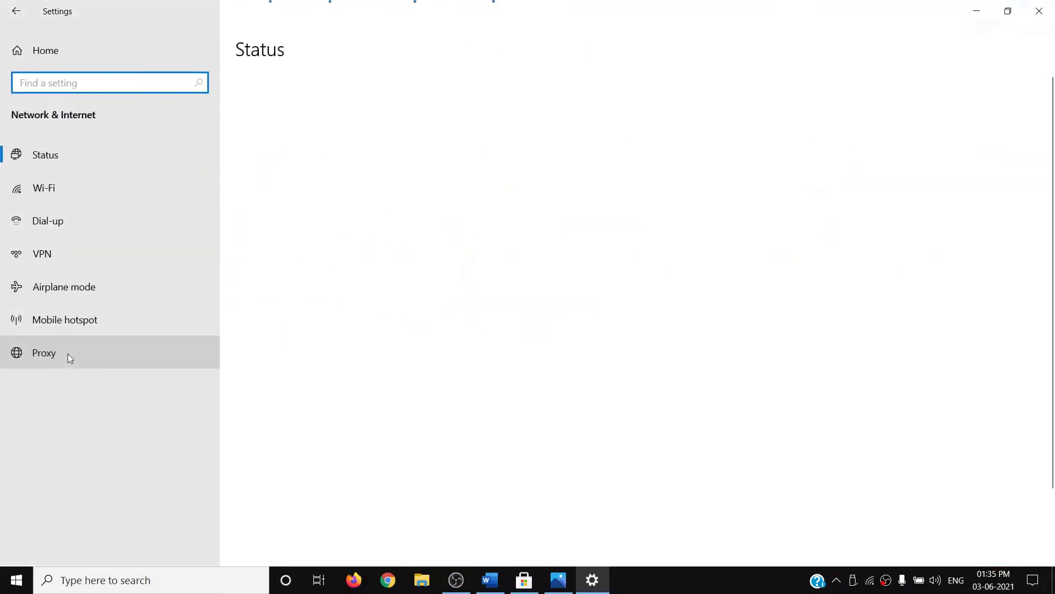
{"action": "left_click", "coordinate": [91, 355]}
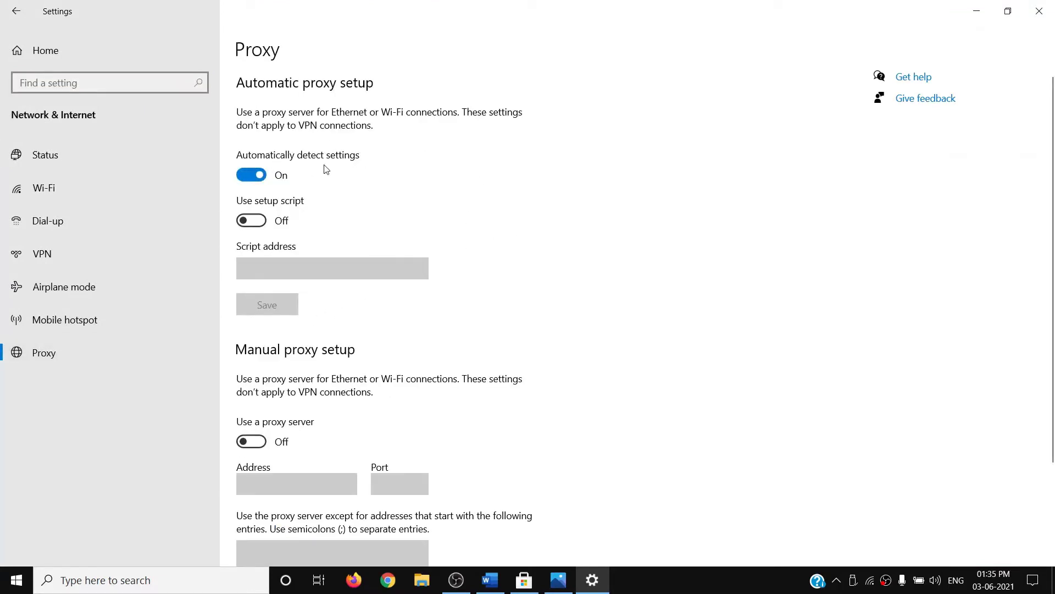
- Turn Use a proxy server on and back off under Manual proxy setup, and minimize Settings
{"action": "scroll", "coordinate": [356, 338], "scroll_direction": "down", "scroll_amount": 3}
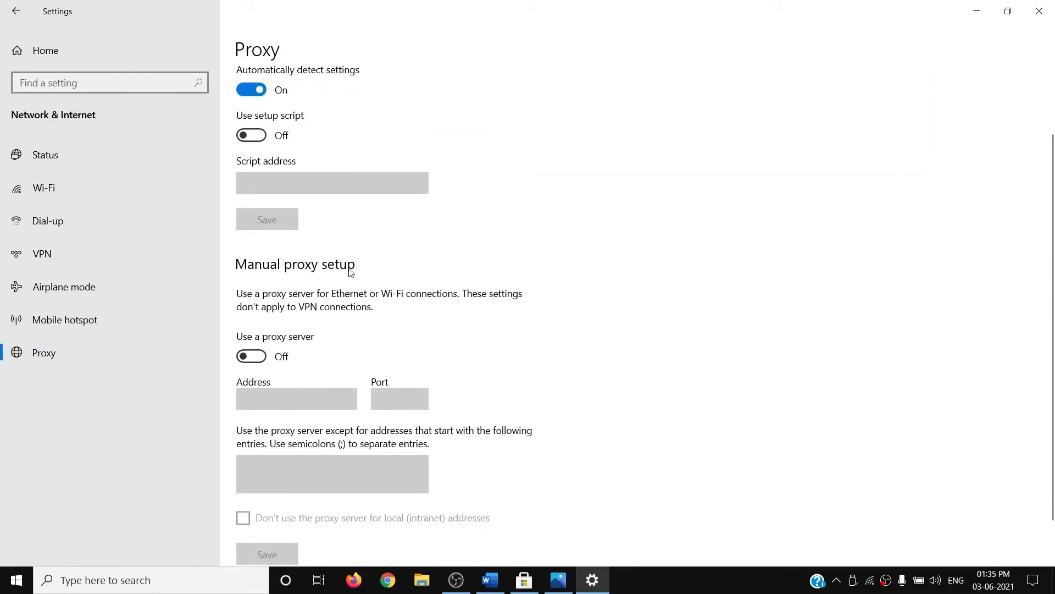
{"action": "left_click", "coordinate": [256, 358]}
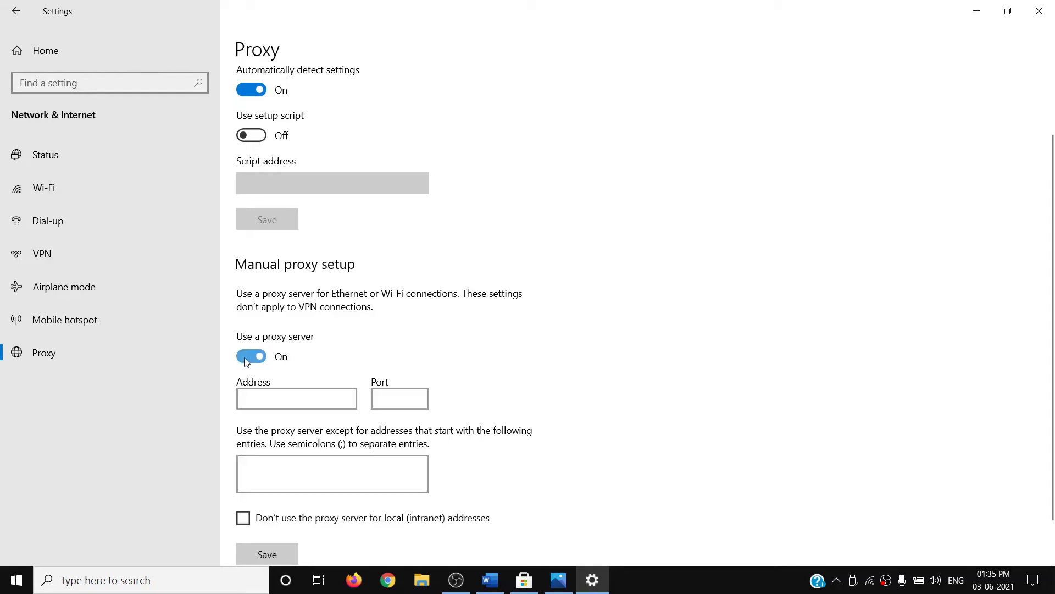
{"action": "left_click", "coordinate": [251, 357]}
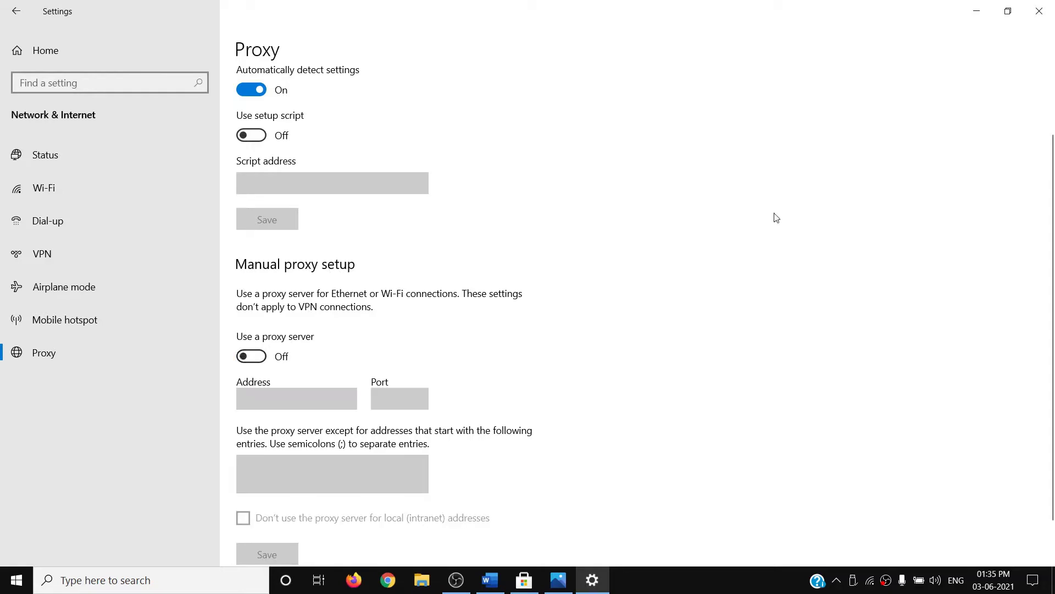
{"action": "left_click", "coordinate": [977, 11]}
- Highlight Update Windows 10 in Step 4 of the instructions, view the Windows Update page in Settings, and minimize Settings
{"action": "scroll", "coordinate": [407, 350], "scroll_direction": "down", "scroll_amount": 3}
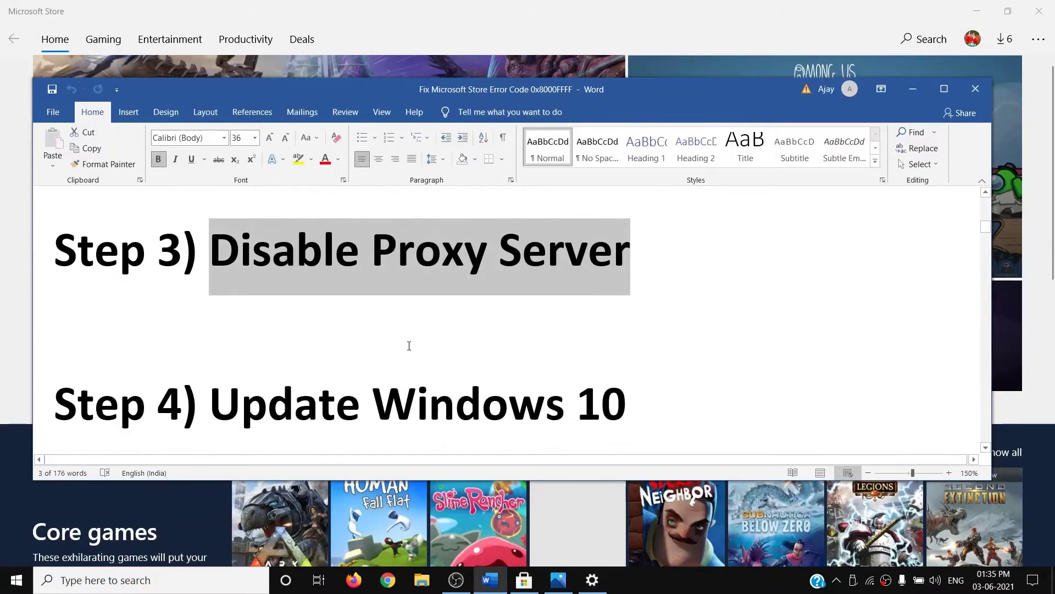
{"action": "left_click_drag", "start_coordinate": [210, 355], "coordinate": [630, 352]}
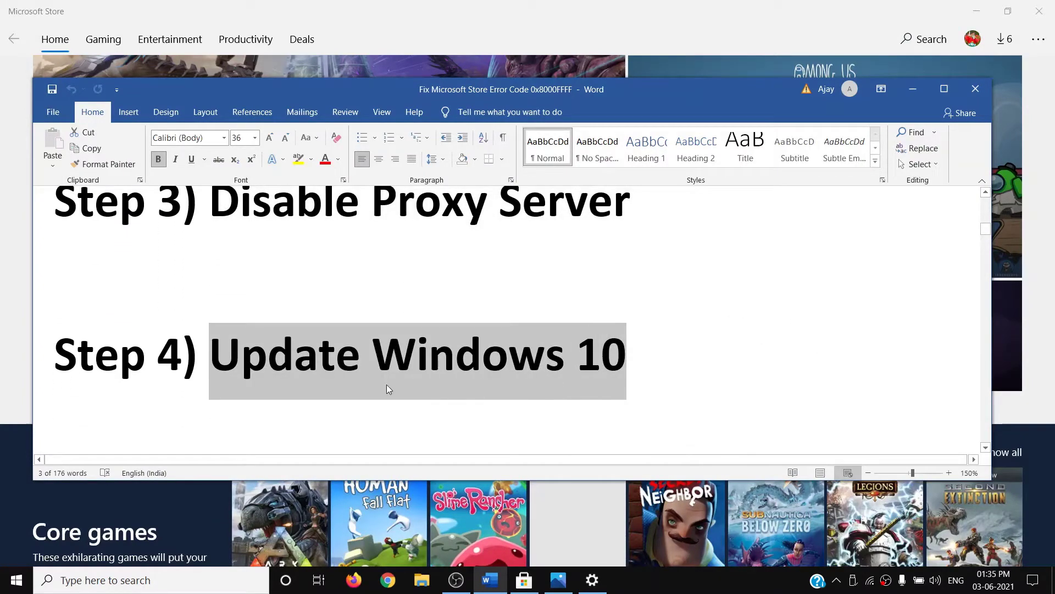
{"action": "left_click", "coordinate": [25, 585]}
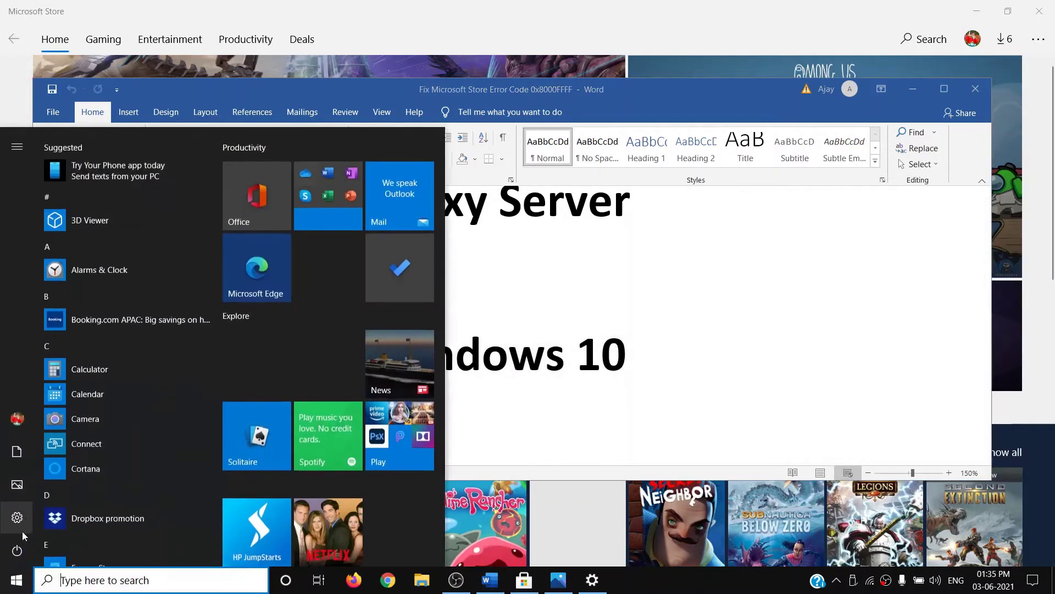
{"action": "left_click", "coordinate": [17, 516]}
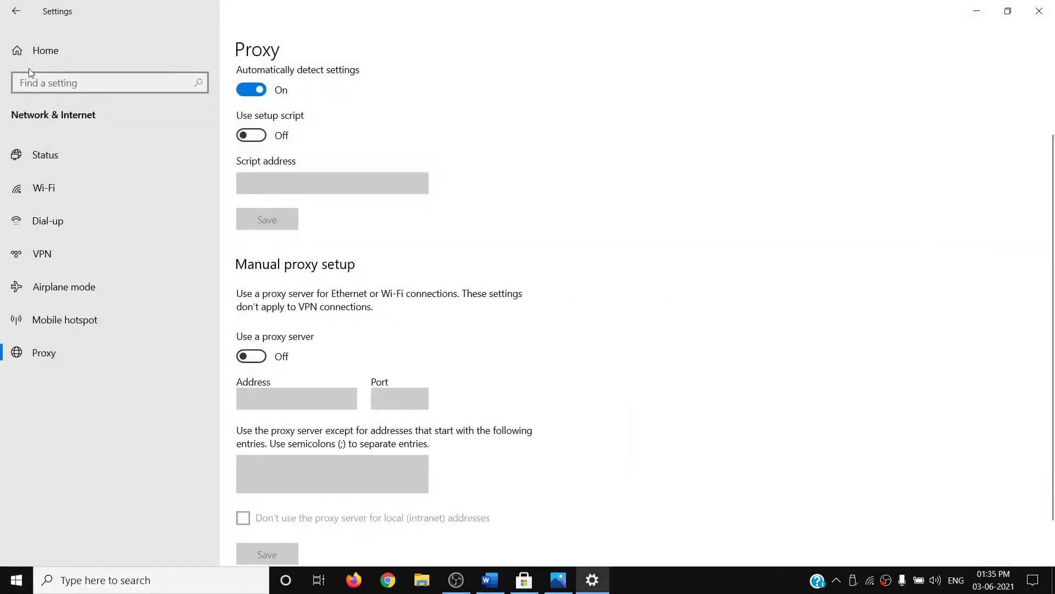
{"action": "left_click", "coordinate": [39, 52]}
{"action": "left_click", "coordinate": [547, 328]}
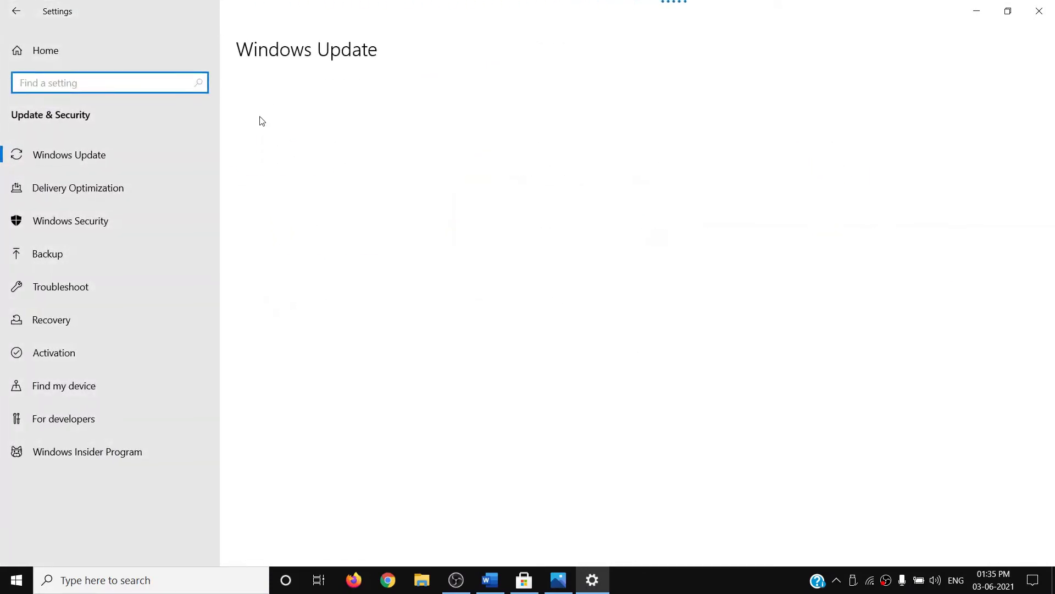
{"action": "left_click", "coordinate": [981, 16]}
- Highlight Update Store Apps in Step 5 of the instructions and open Downloads and updates in Microsoft Store
{"action": "scroll", "coordinate": [431, 354], "scroll_direction": "down", "scroll_amount": 3}
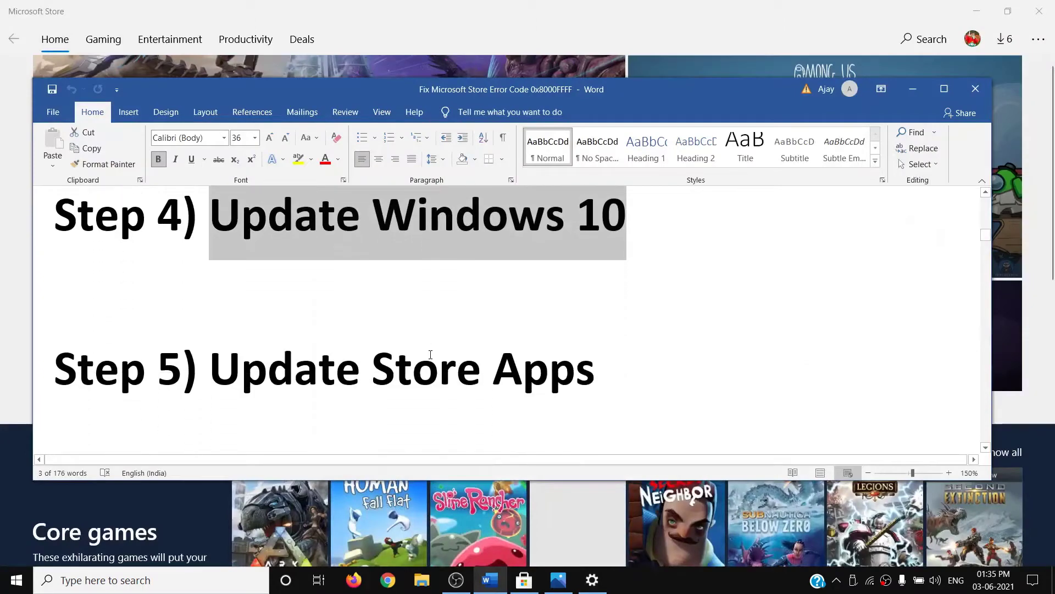
{"action": "left_click_drag", "start_coordinate": [212, 360], "coordinate": [522, 385]}
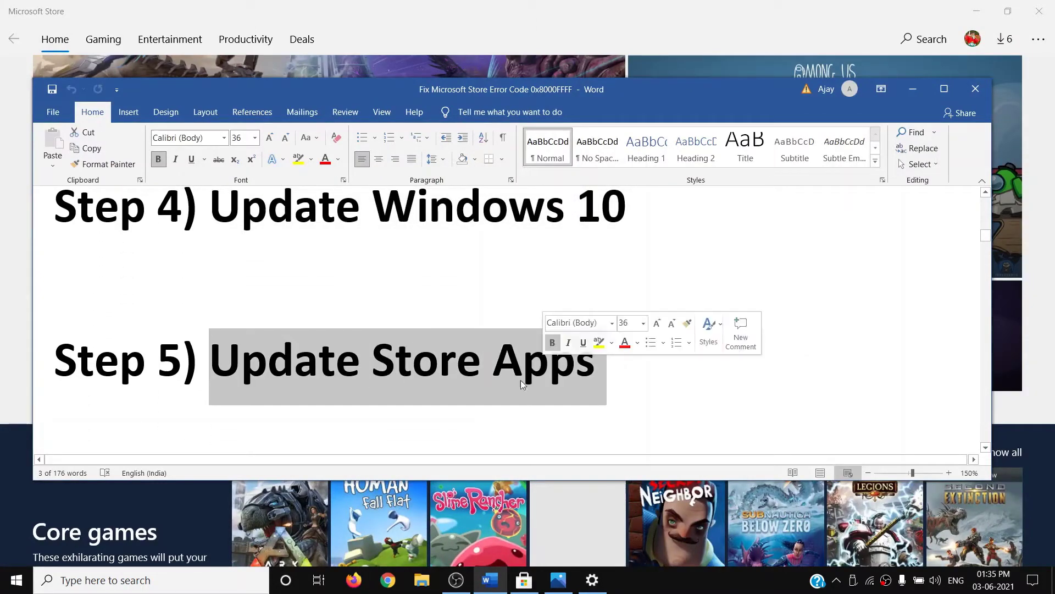
{"action": "left_click", "coordinate": [864, 30]}
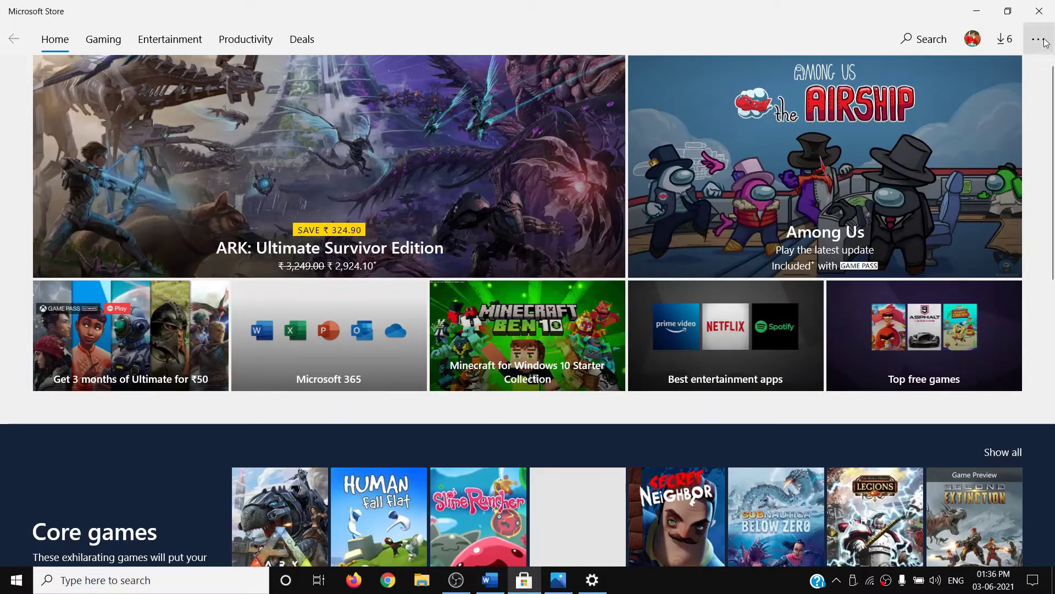
{"action": "left_click", "coordinate": [1039, 41]}
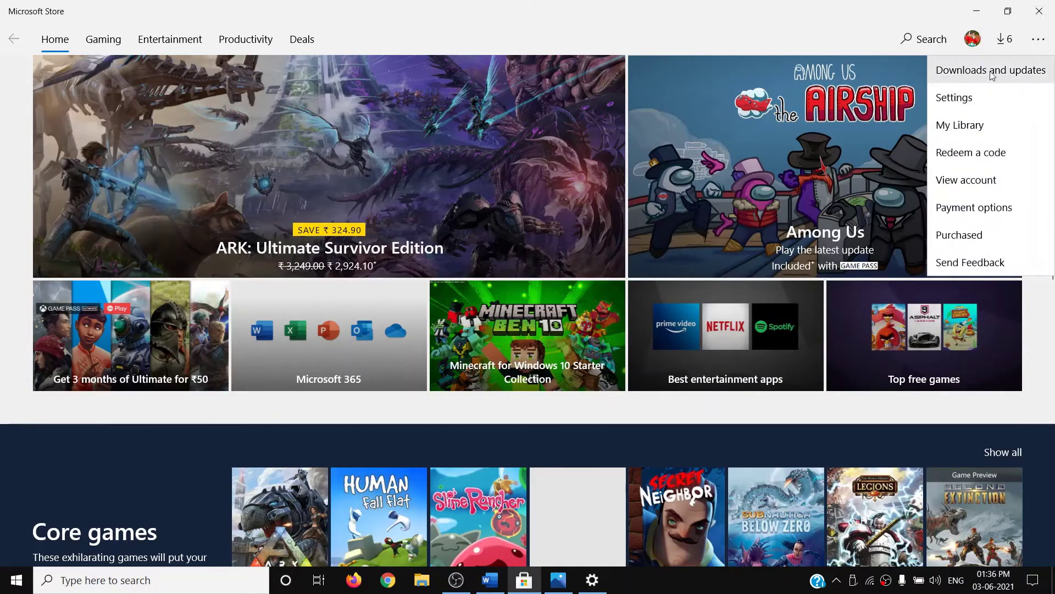
{"action": "left_click", "coordinate": [988, 70]}
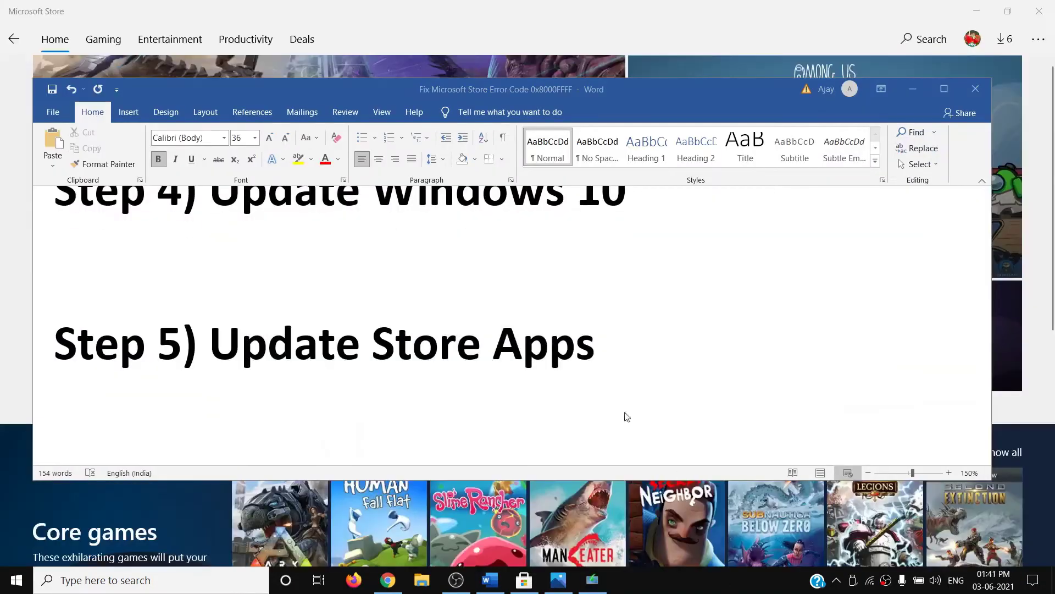
- Go to Step 6 of the Word instructions and open Additional troubleshooters in the Update & Security settings
{"action": "scroll", "coordinate": [374, 377], "scroll_direction": "down", "scroll_amount": 3}
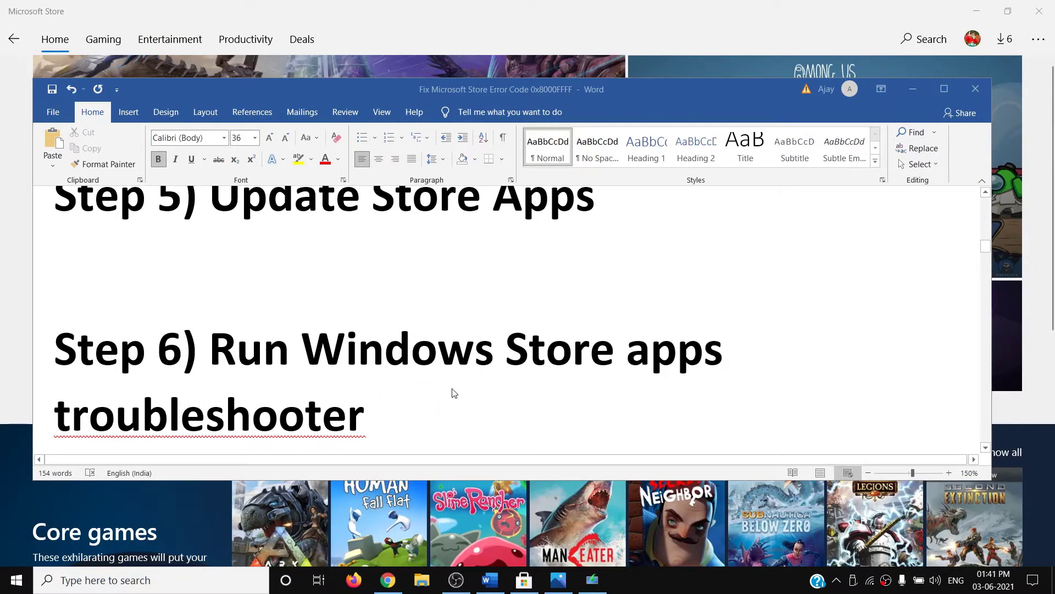
{"action": "left_click", "coordinate": [16, 580]}
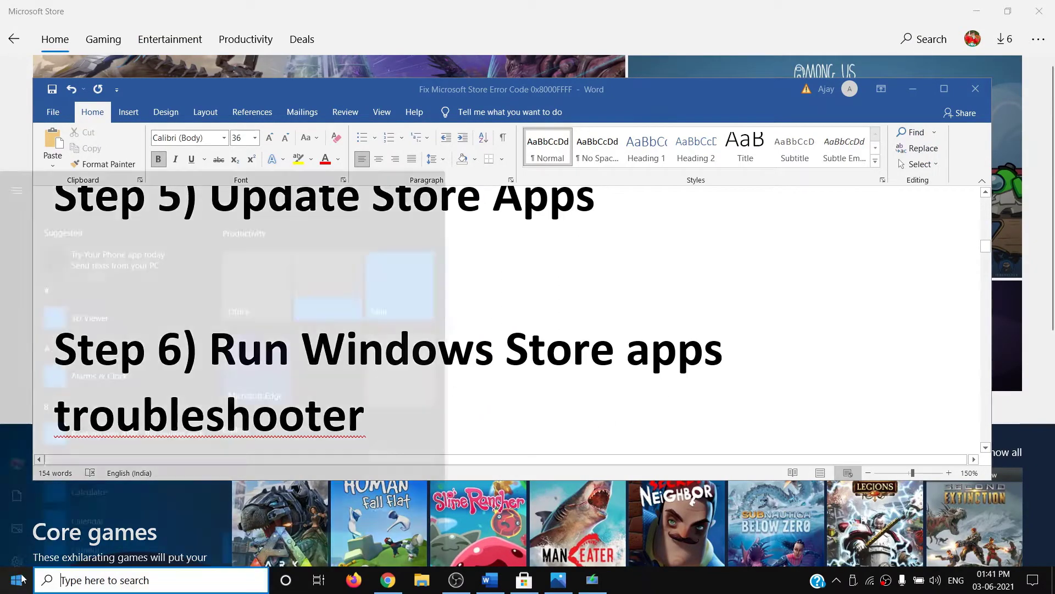
{"action": "left_click", "coordinate": [49, 517]}
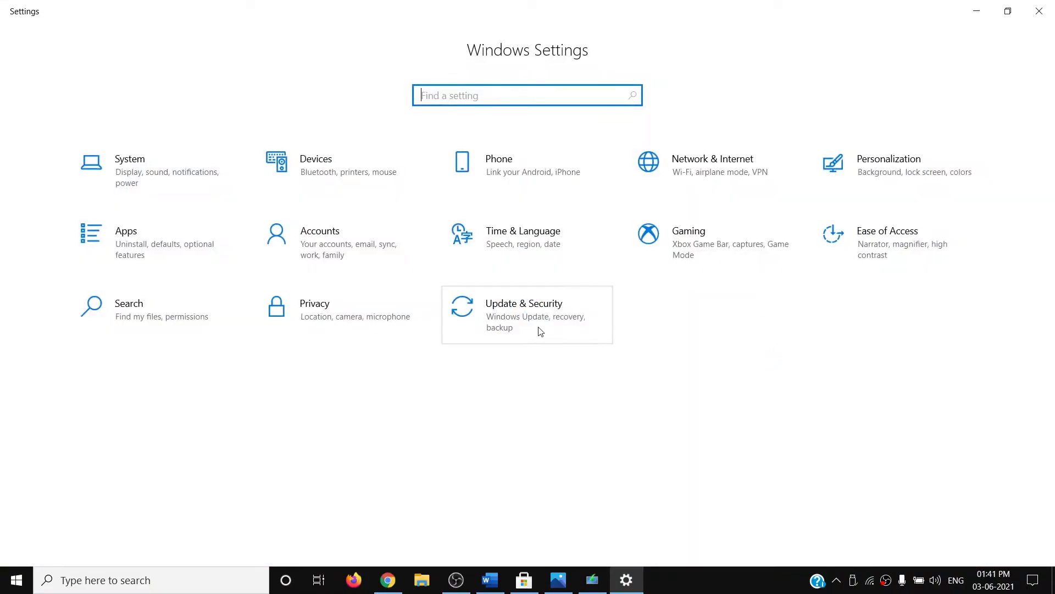
{"action": "left_click", "coordinate": [567, 322]}
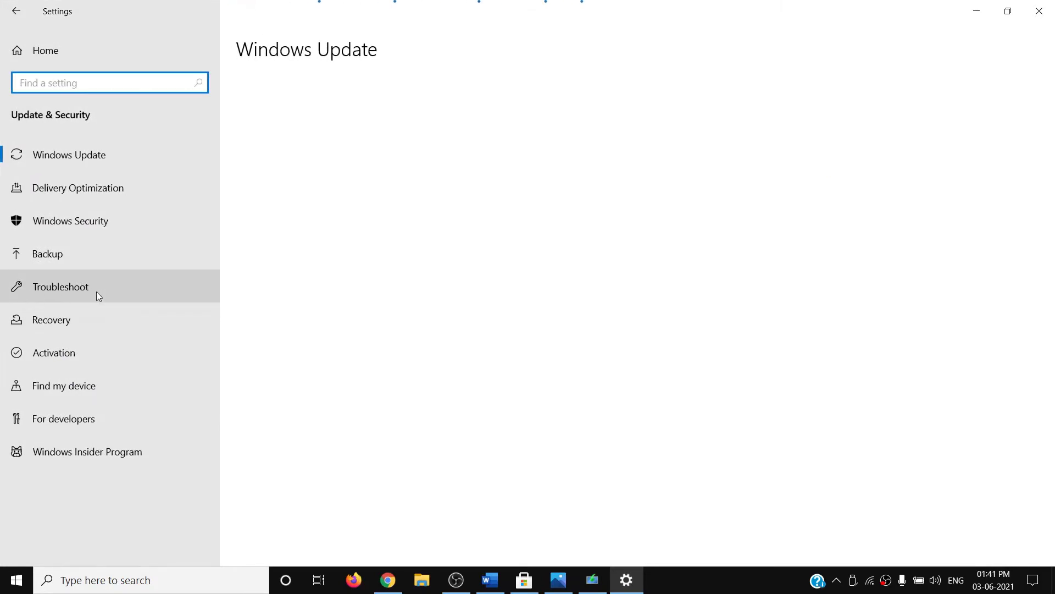
{"action": "left_click", "coordinate": [83, 289]}
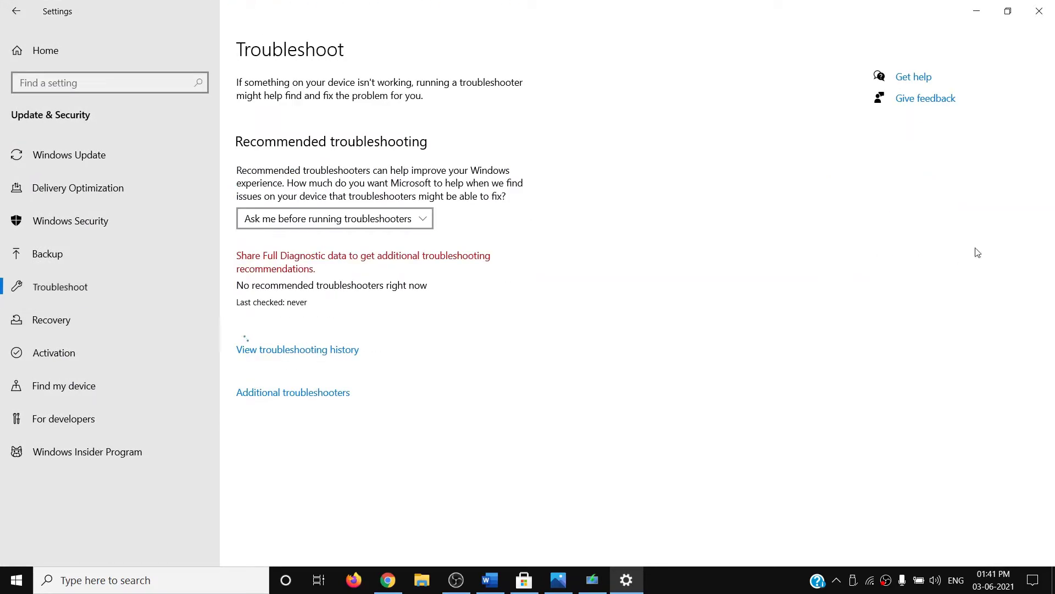
{"action": "left_click", "coordinate": [267, 395]}
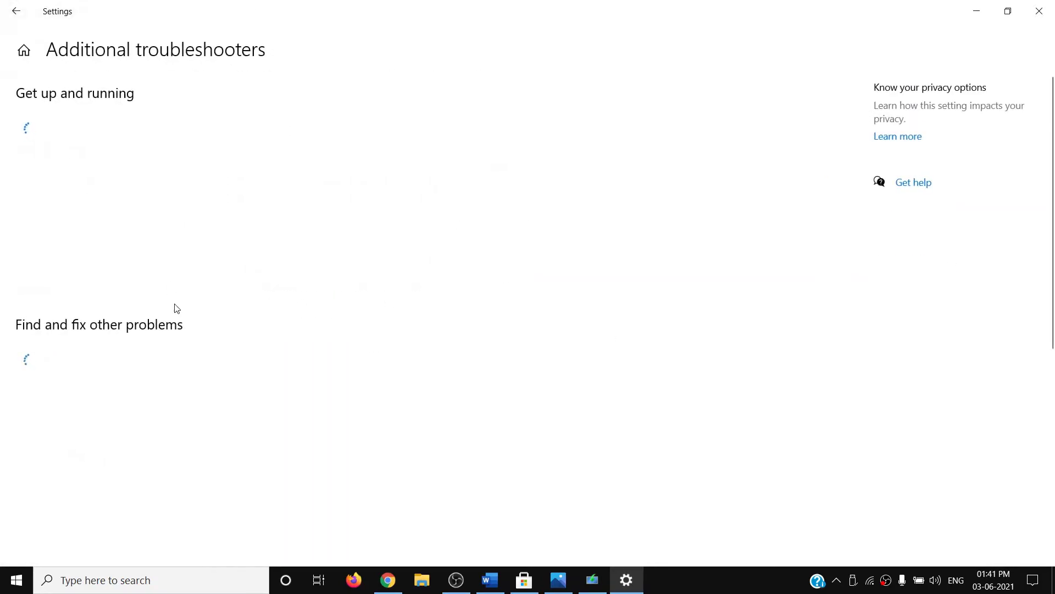
- Expand the Windows Store Apps troubleshooter to show its run option, and minimize Settings
{"action": "scroll", "coordinate": [237, 363], "scroll_direction": "down", "scroll_amount": 7}
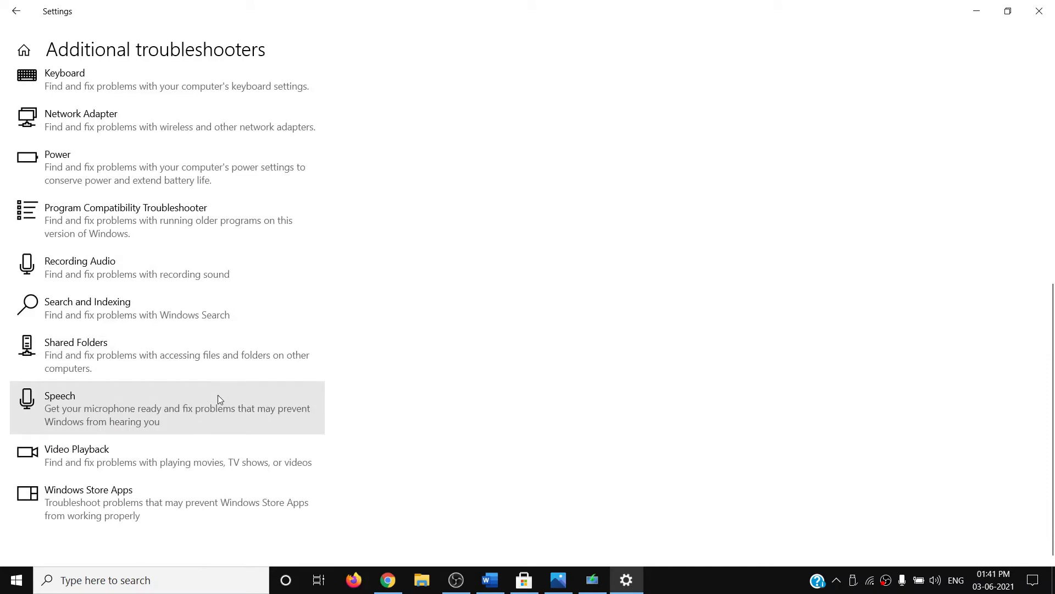
{"action": "left_click", "coordinate": [195, 479]}
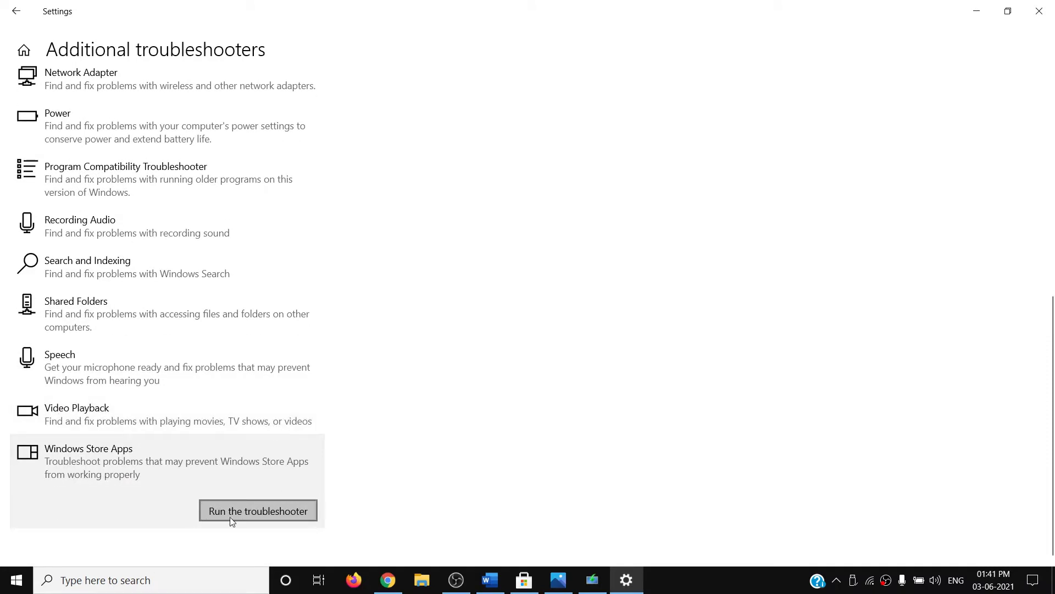
{"action": "left_click", "coordinate": [976, 11]}
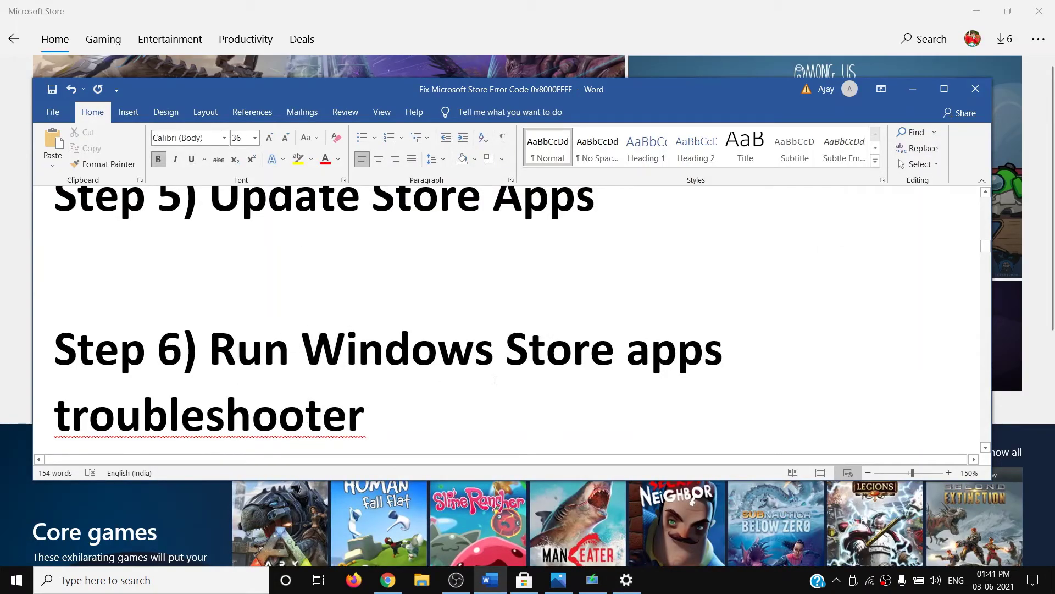
- Highlight wsreset in Step 7 of the instructions, run the wsreset command as administrator, and reposition its console window
{"action": "scroll", "coordinate": [494, 378], "scroll_direction": "down", "scroll_amount": 5}
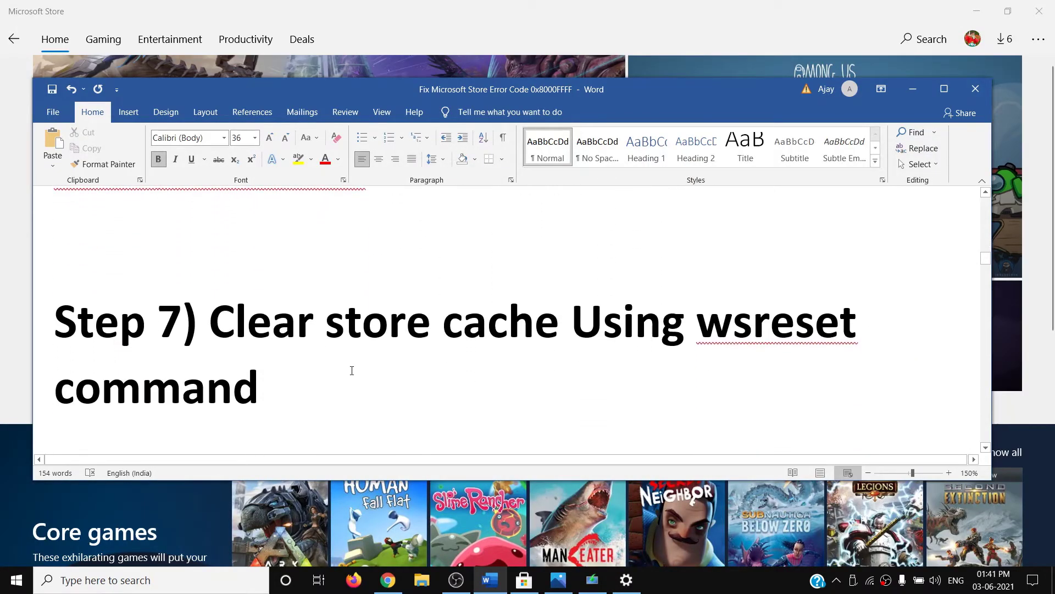
{"action": "double_click", "coordinate": [726, 321]}
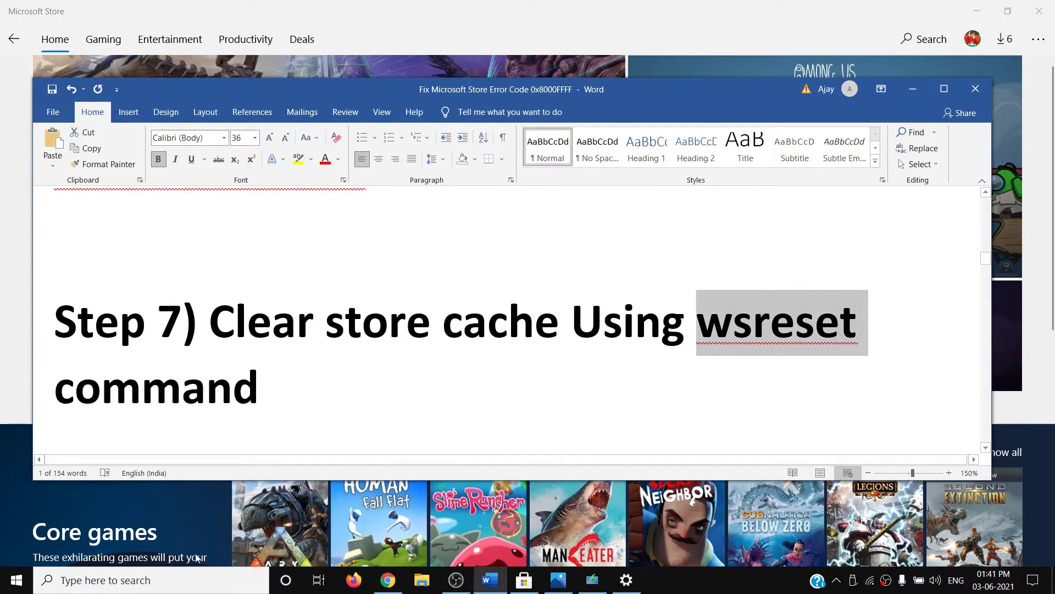
{"action": "left_click", "coordinate": [191, 578]}
{"action": "type", "text": "wsr"}
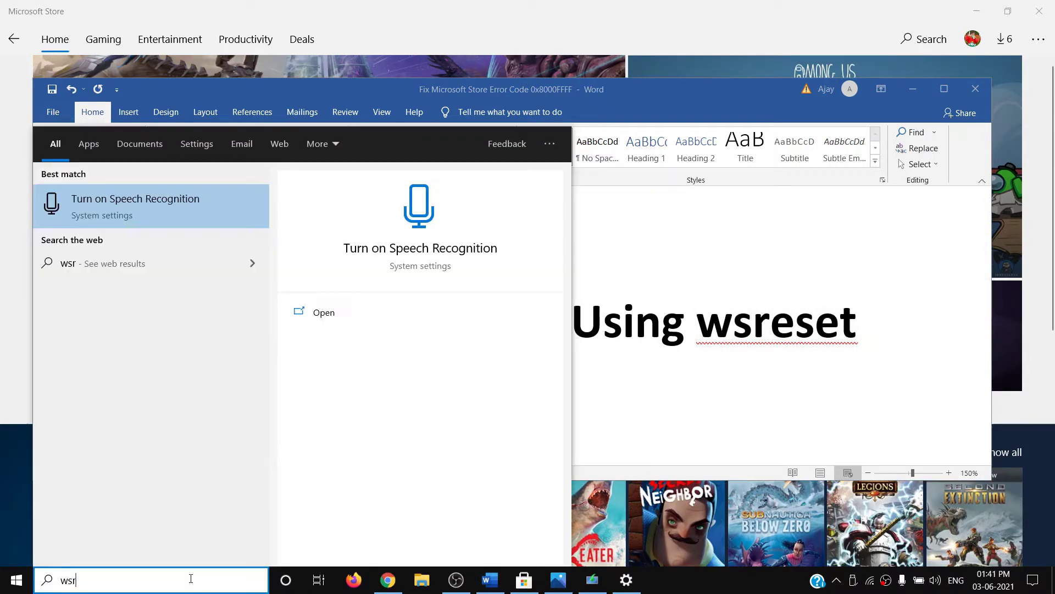
{"action": "type", "text": "eset"}
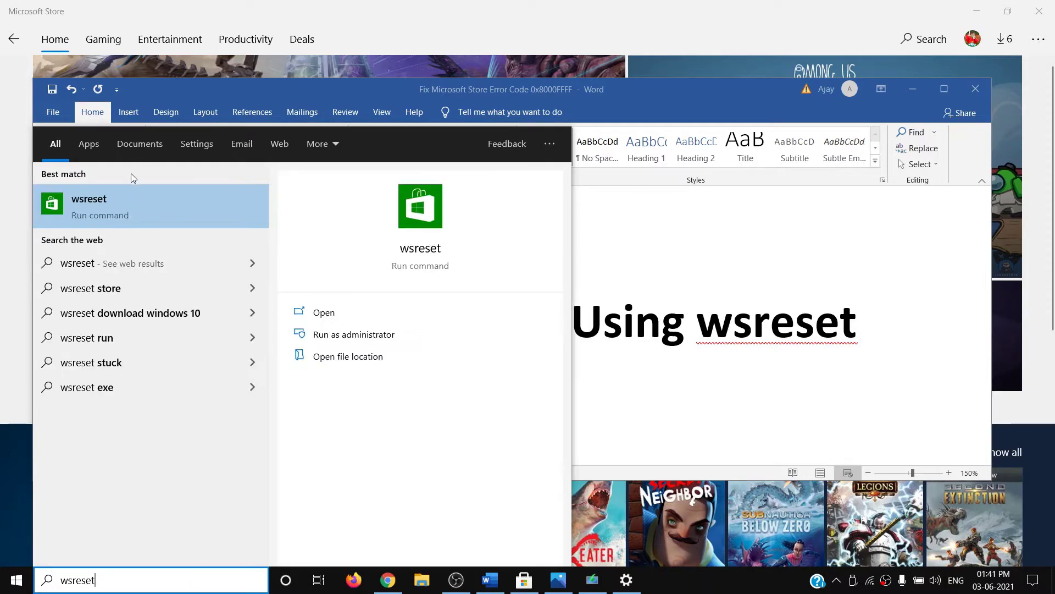
{"action": "right_click", "coordinate": [103, 203]}
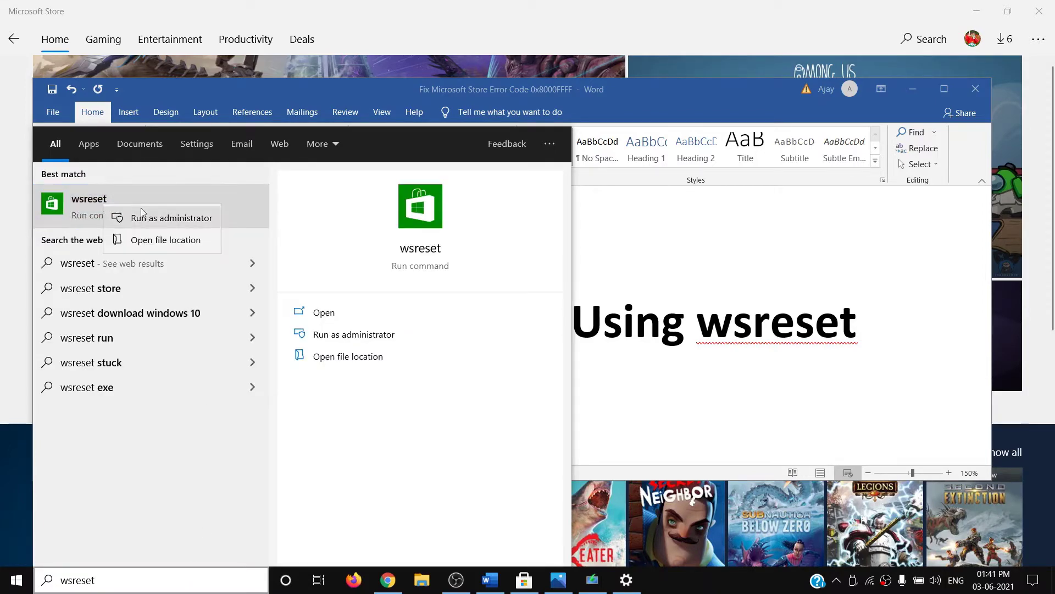
{"action": "left_click", "coordinate": [188, 222]}
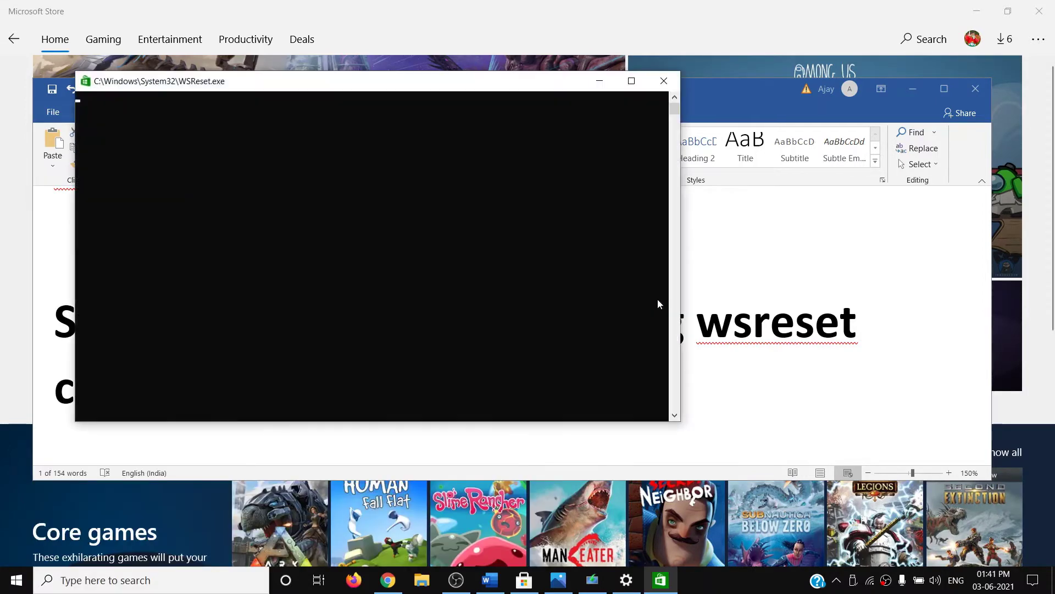
{"action": "left_click_drag", "start_coordinate": [447, 88], "coordinate": [640, 121]}
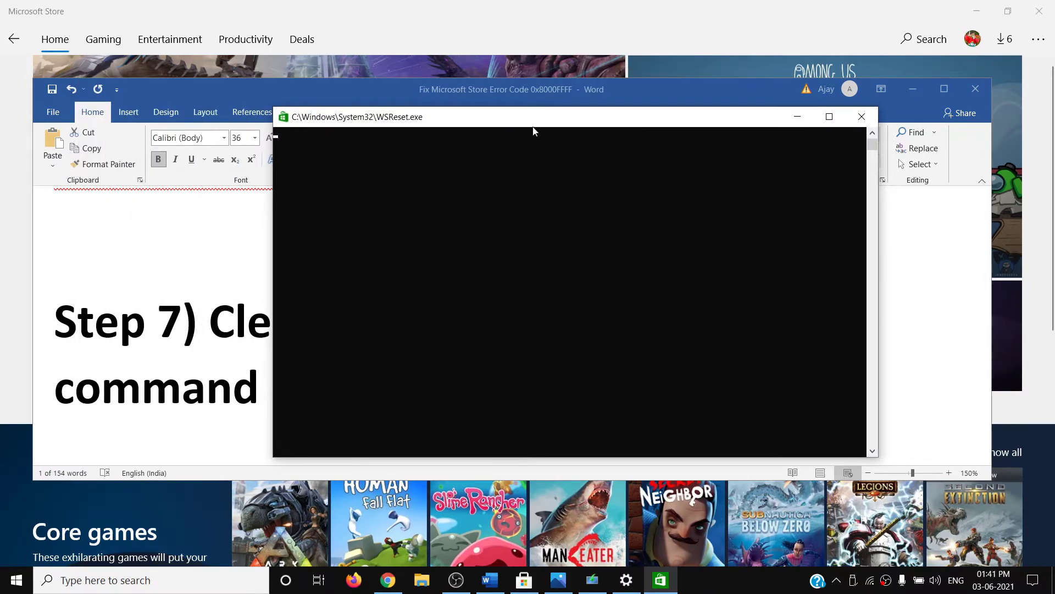
{"action": "left_click_drag", "start_coordinate": [519, 122], "coordinate": [513, 156]}
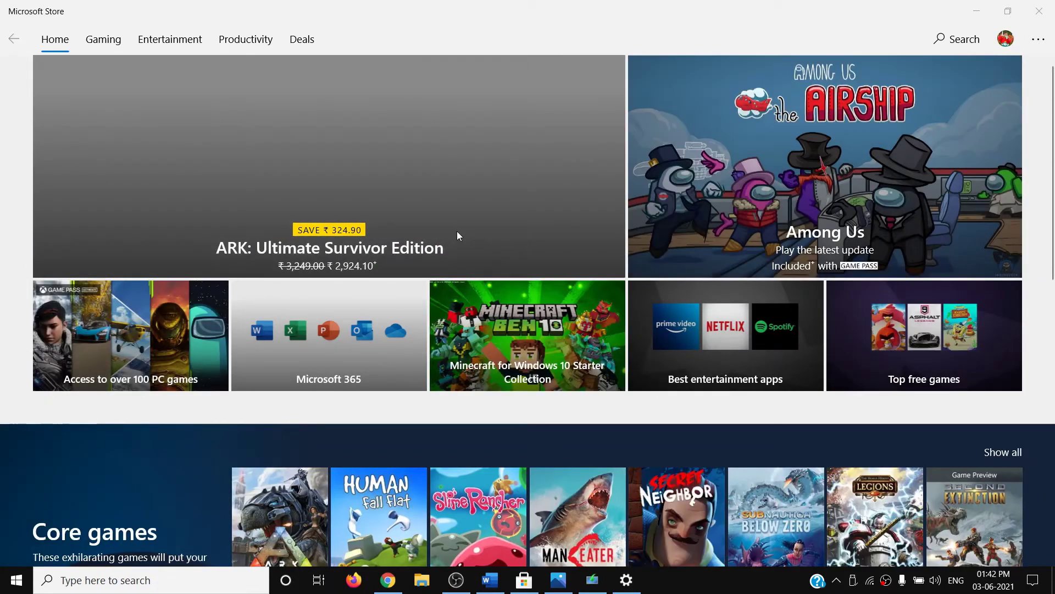
- Go to Step 8, Reset Store app, in the Word instructions and open Apps & features in Windows Settings
{"action": "left_click", "coordinate": [498, 587]}
{"action": "scroll", "coordinate": [447, 359], "scroll_direction": "down", "scroll_amount": 3}
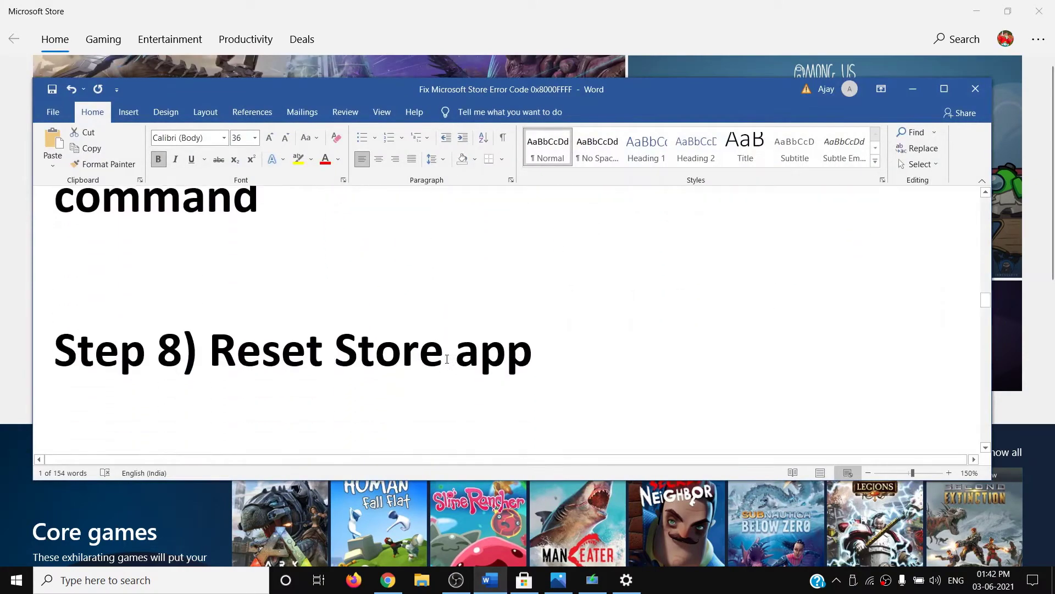
{"action": "left_click", "coordinate": [16, 580]}
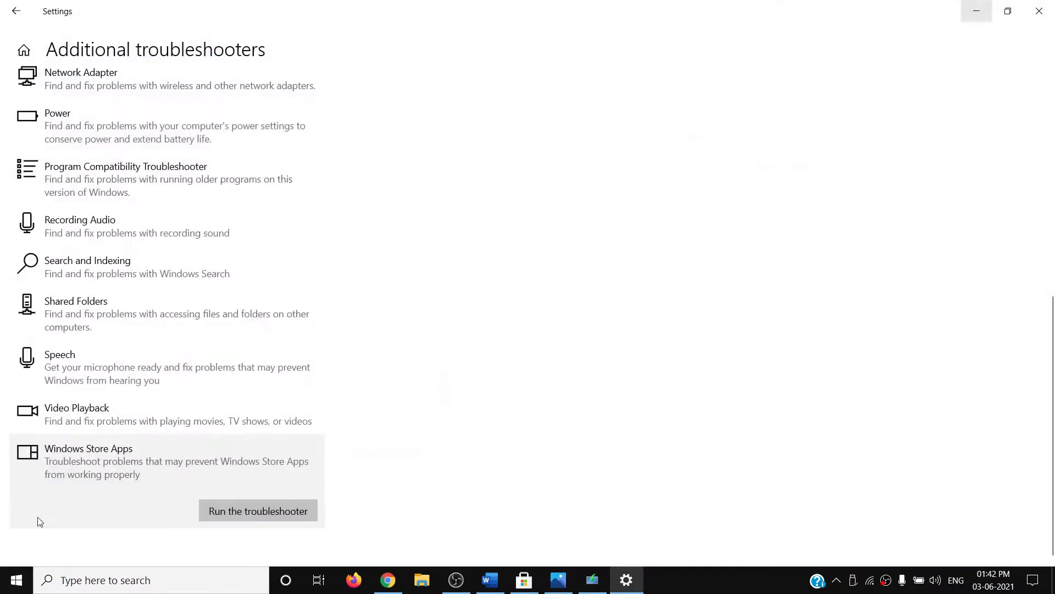
{"action": "left_click", "coordinate": [16, 11]}
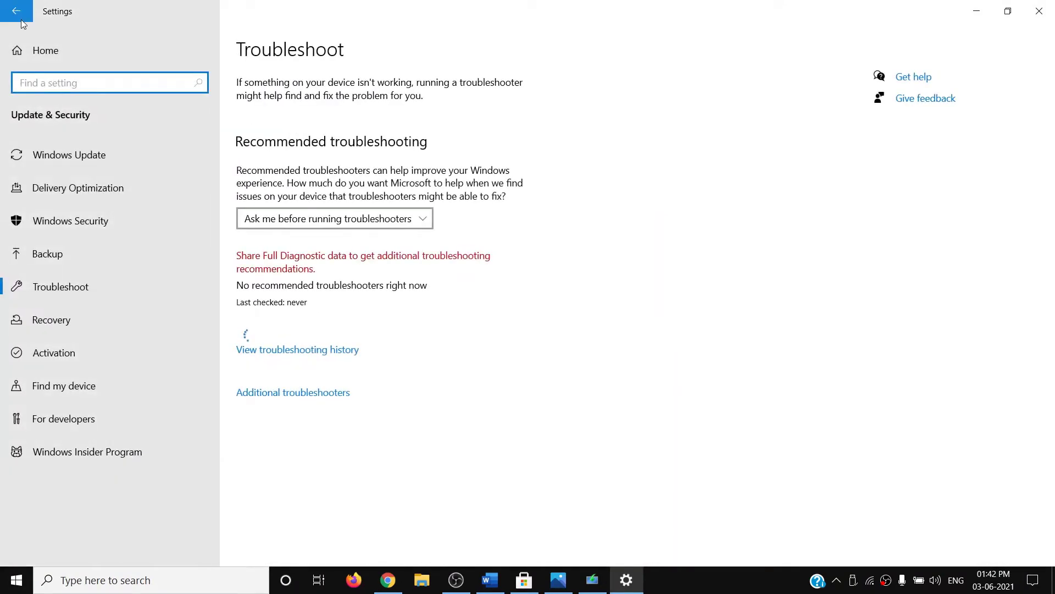
{"action": "left_click", "coordinate": [45, 50]}
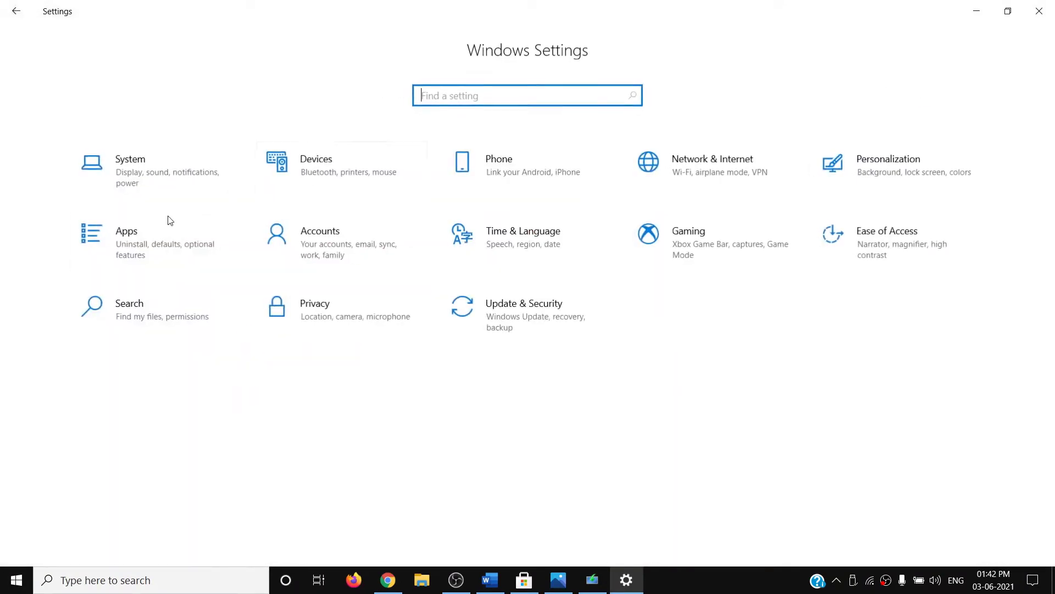
{"action": "left_click", "coordinate": [112, 249]}
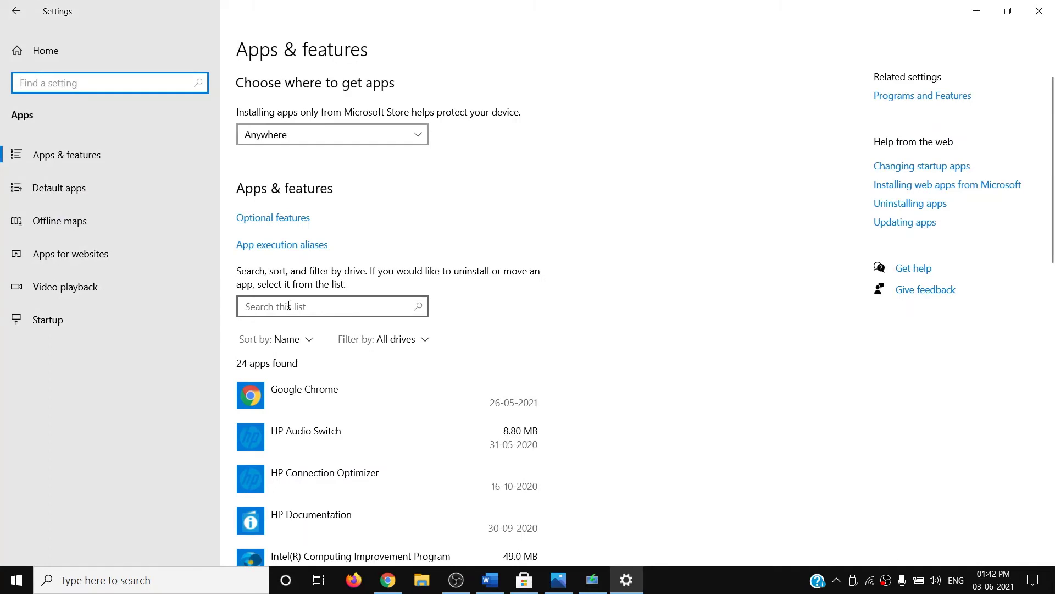
- Search the installed apps list for "store" and open the advanced options of Microsoft Store
{"action": "left_click", "coordinate": [289, 305]}
{"action": "type", "text": "store"}
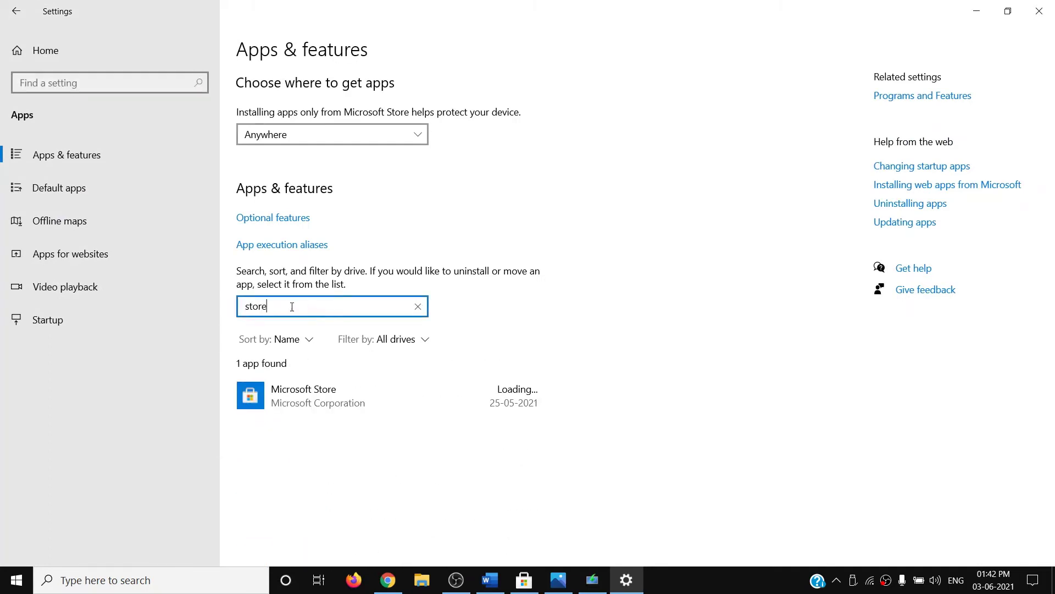
{"action": "key", "text": "Return"}
{"action": "left_click", "coordinate": [308, 401]}
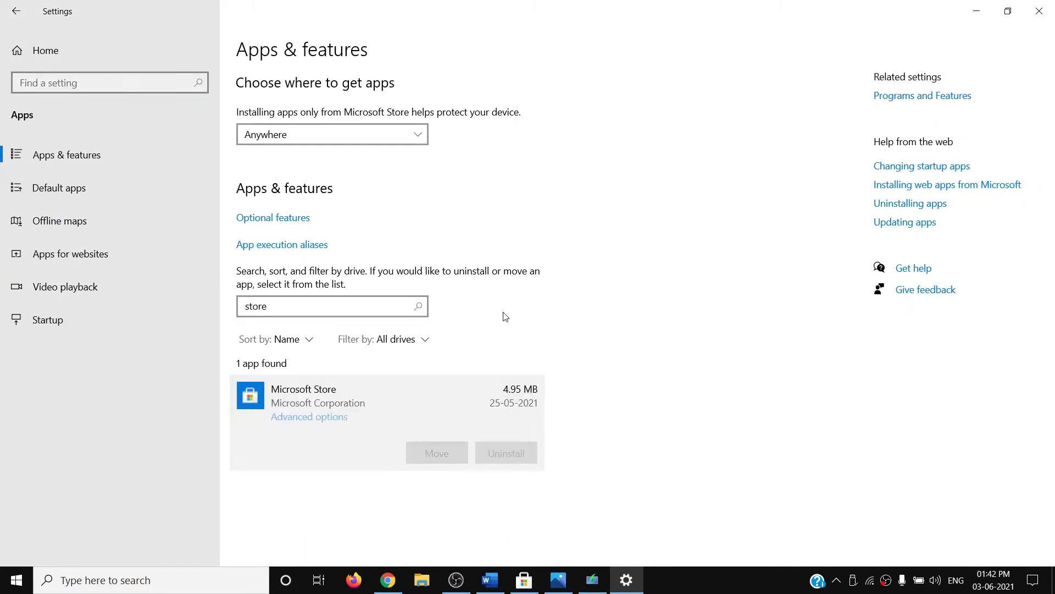
{"action": "left_click", "coordinate": [312, 415]}
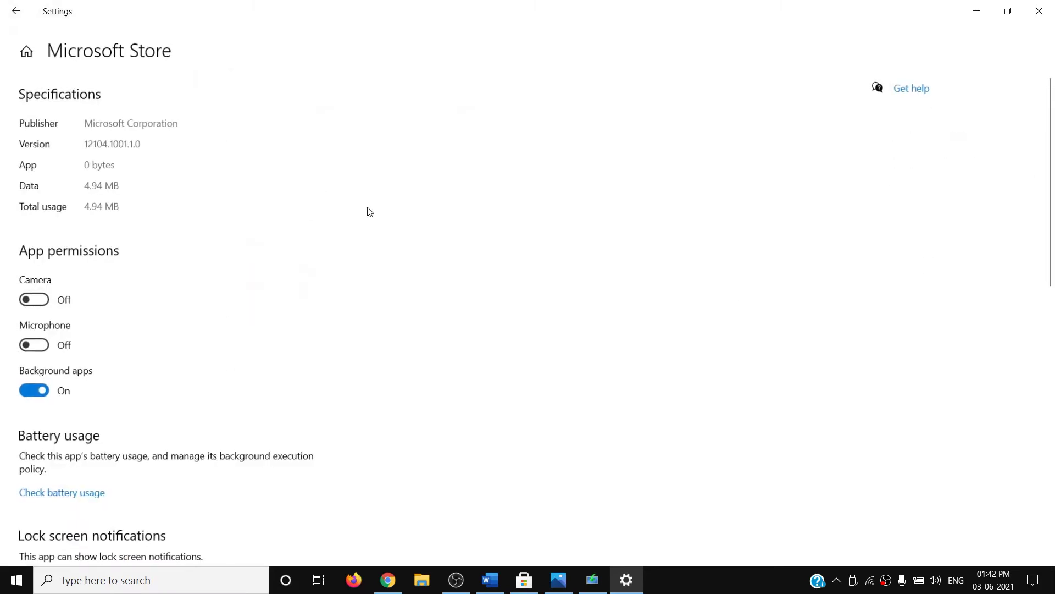
- Reset the Microsoft Store app and confirm deleting its data
{"action": "scroll", "coordinate": [205, 395], "scroll_direction": "down", "scroll_amount": 10}
{"action": "scroll", "coordinate": [138, 311], "scroll_direction": "up", "scroll_amount": 1}
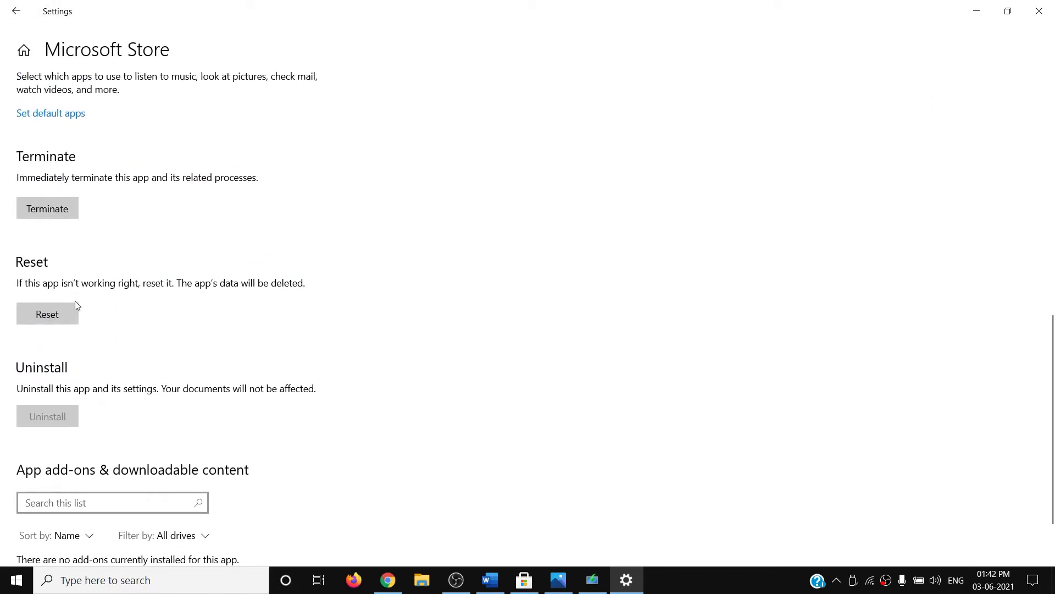
{"action": "left_click", "coordinate": [49, 316]}
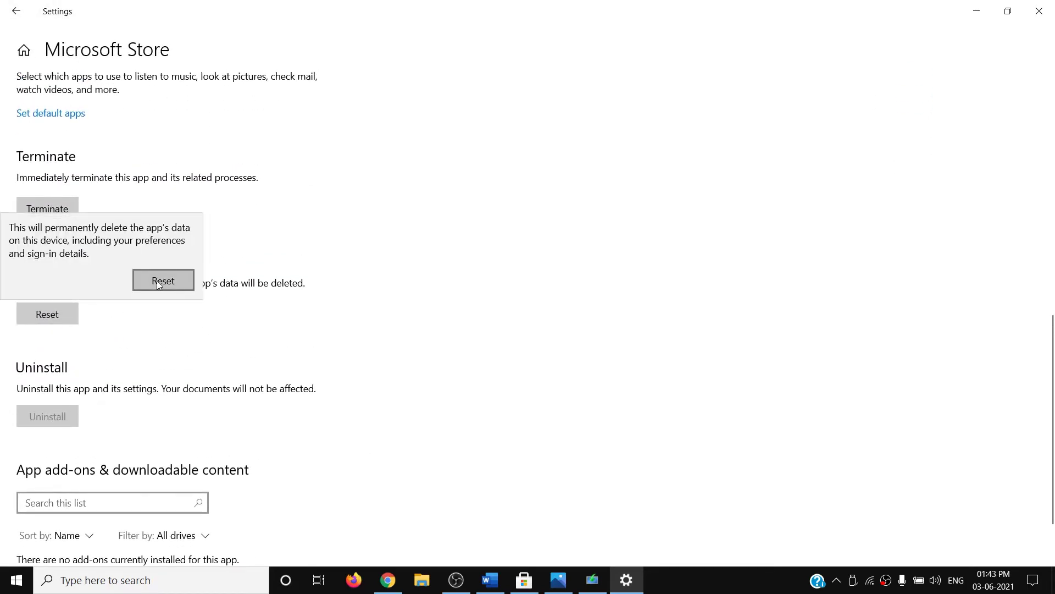
{"action": "left_click", "coordinate": [158, 282]}
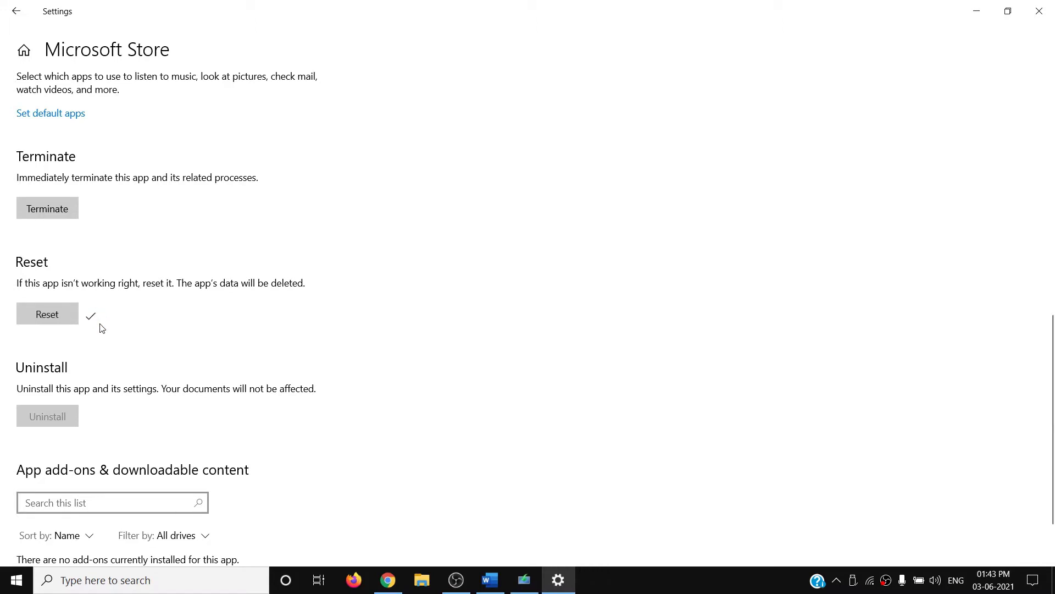
- Search Windows for "store" and launch the Microsoft Store app
{"action": "left_click", "coordinate": [116, 580]}
{"action": "type", "text": "store"}
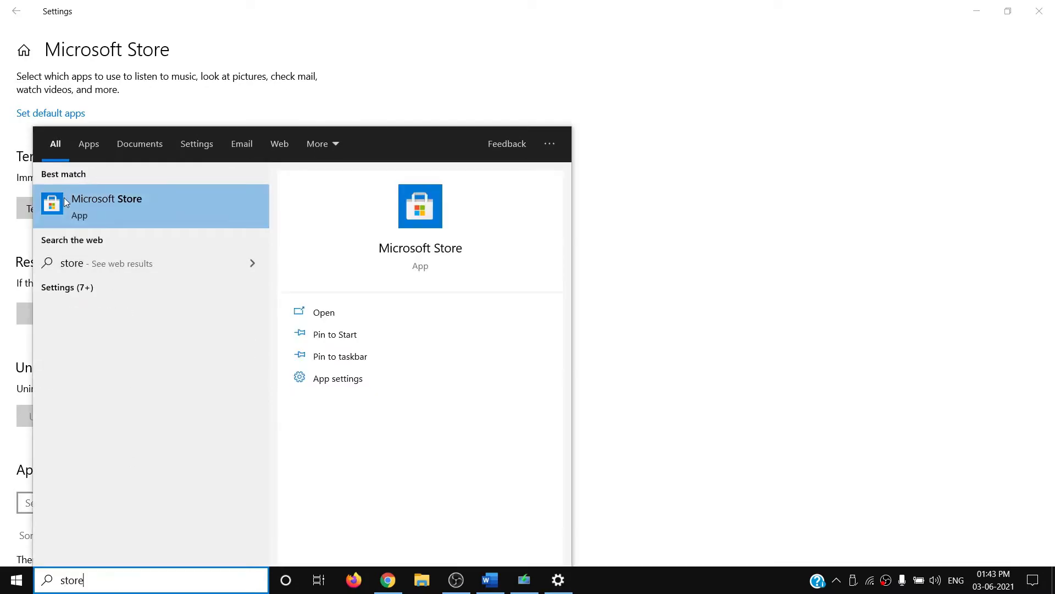
{"action": "left_click", "coordinate": [92, 208]}
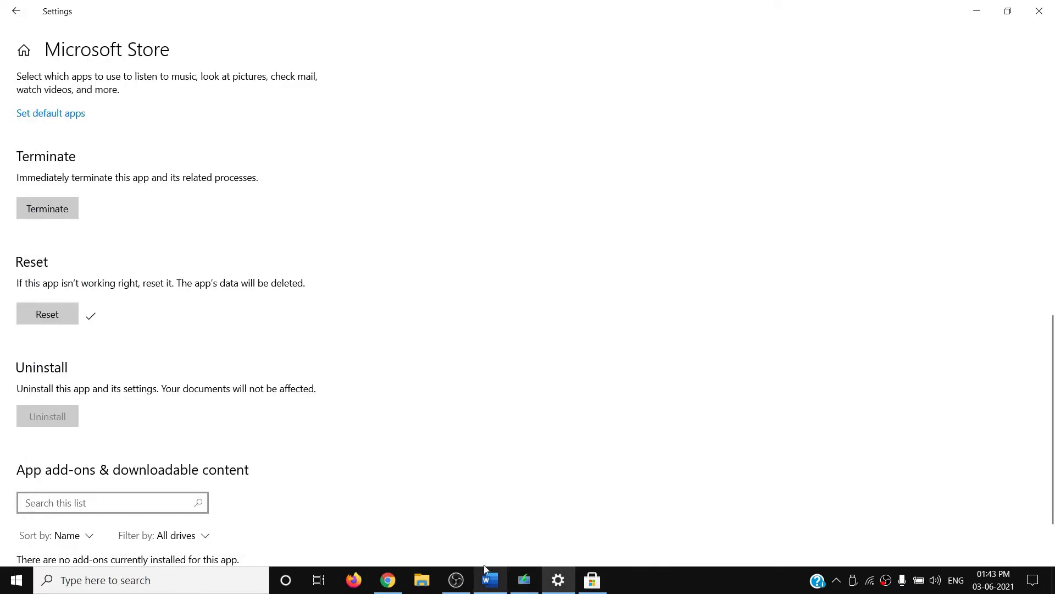
- Switch to the Word instructions and highlight Restart Microsoft Install and Windows update service in Step 9
{"action": "left_click", "coordinate": [490, 579]}
{"action": "scroll", "coordinate": [374, 313], "scroll_direction": "down", "scroll_amount": 4}
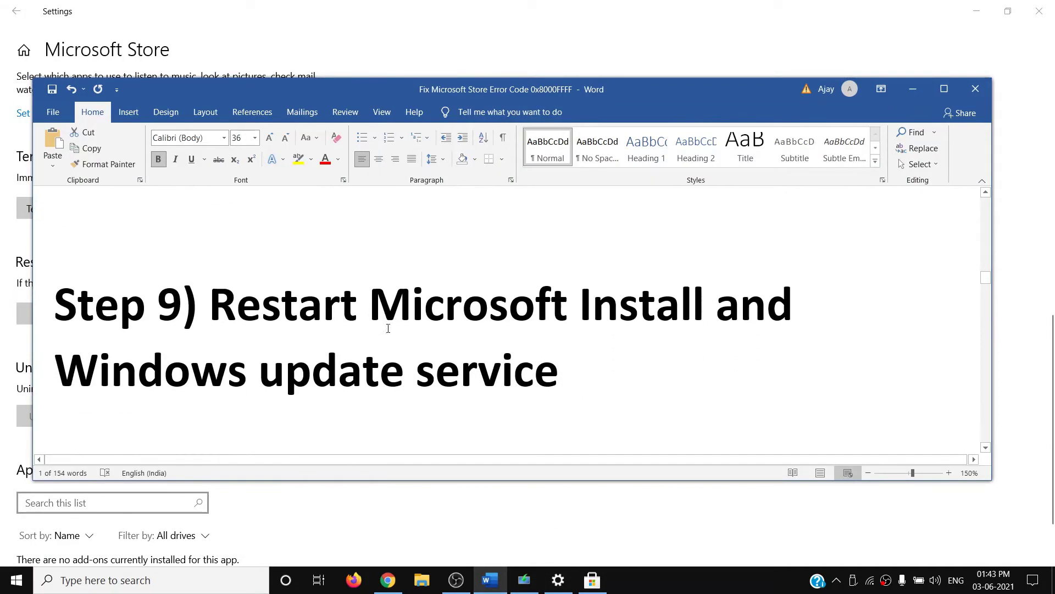
{"action": "left_click_drag", "start_coordinate": [237, 299], "coordinate": [706, 308]}
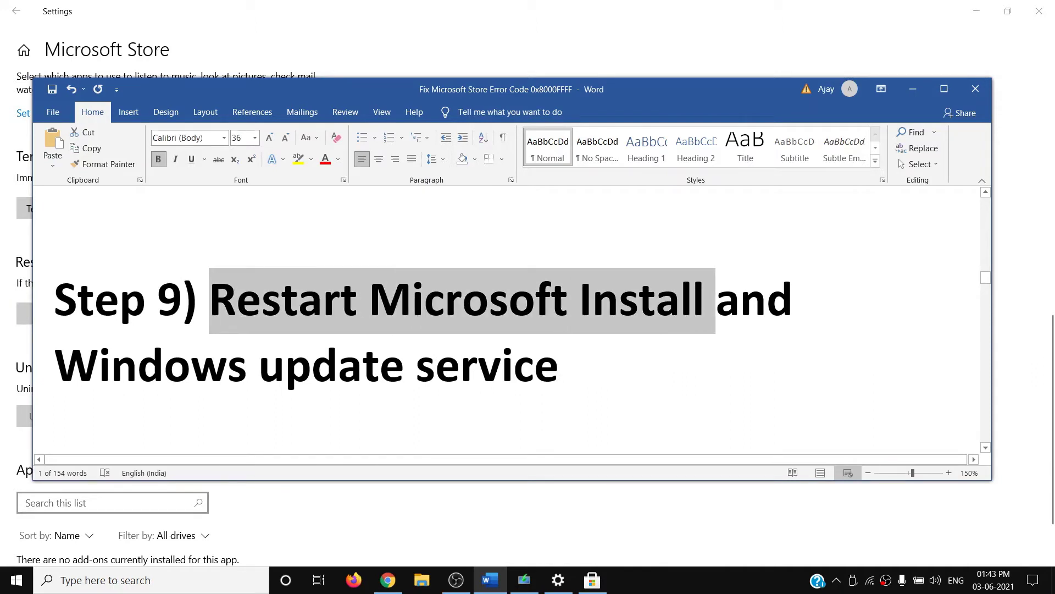
{"action": "left_click_drag", "start_coordinate": [78, 375], "coordinate": [558, 371]}
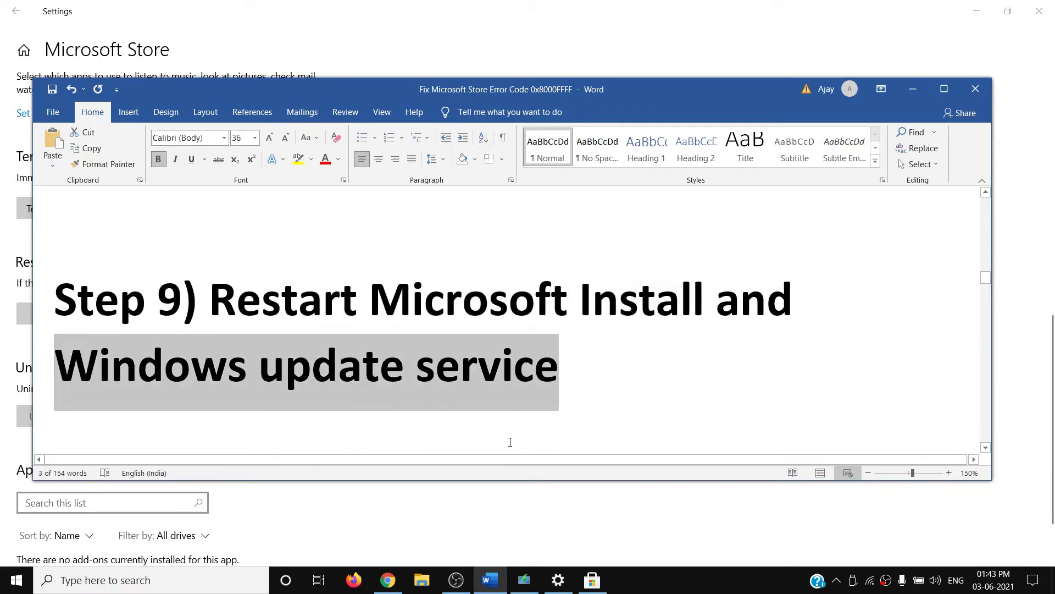
- Search Windows for "services" and open the Services app
{"action": "left_click", "coordinate": [106, 580]}
{"action": "type", "text": "s"}
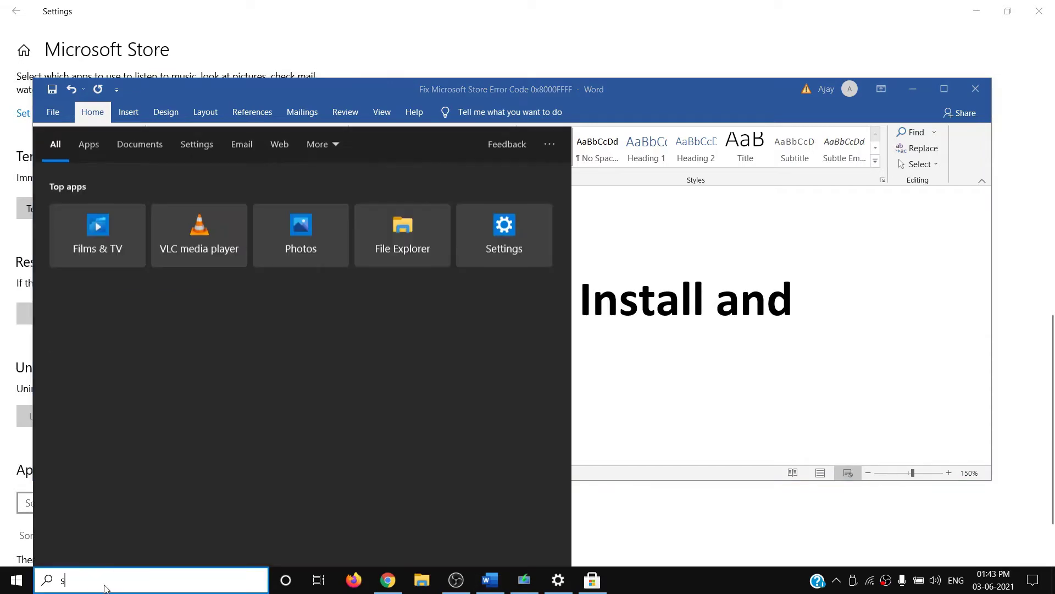
{"action": "type", "text": "ervices"}
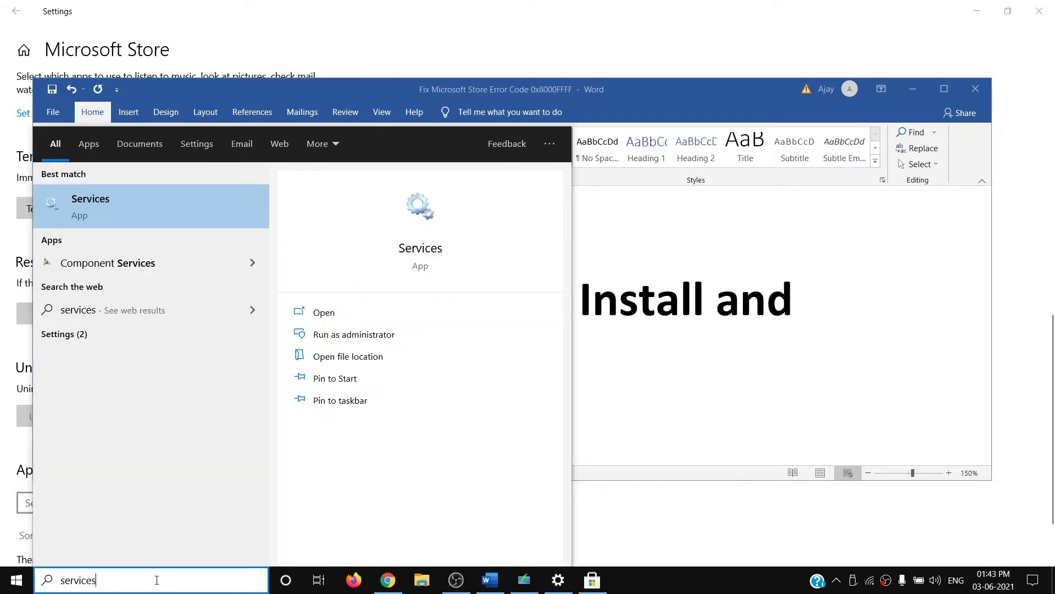
{"action": "left_click", "coordinate": [135, 207]}
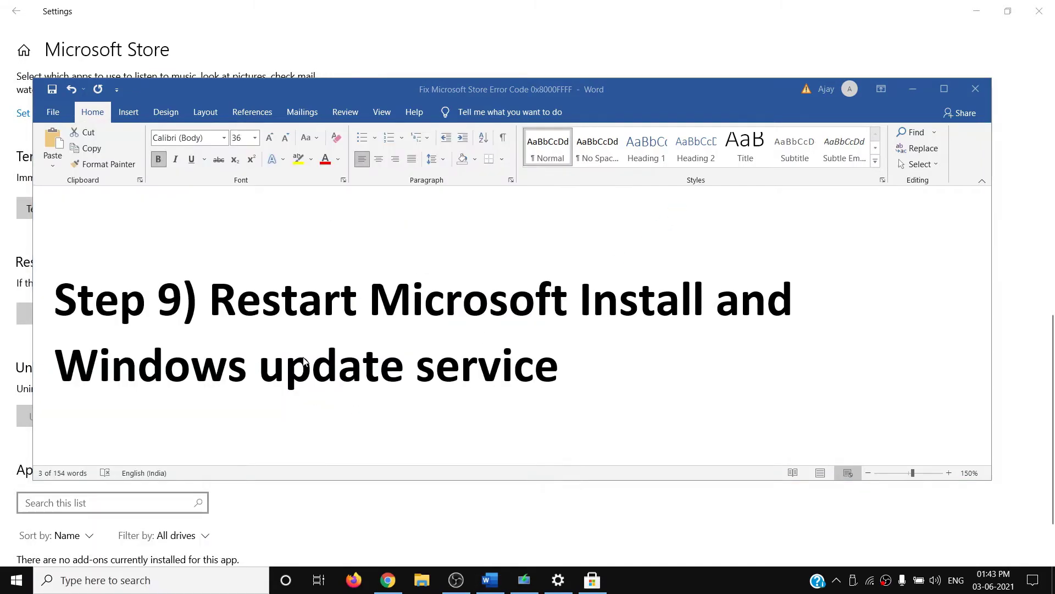
- Set the startup type of Microsoft Store Install Service to Automatic and restart the service
{"action": "left_click", "coordinate": [363, 315]}
{"action": "key", "text": "m"}
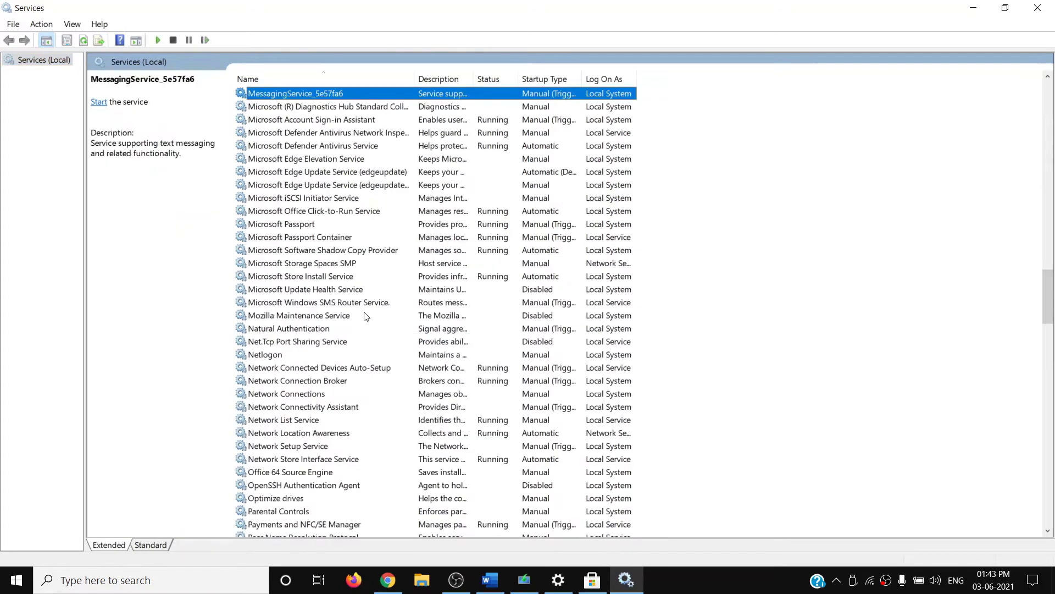
{"action": "left_click", "coordinate": [356, 277]}
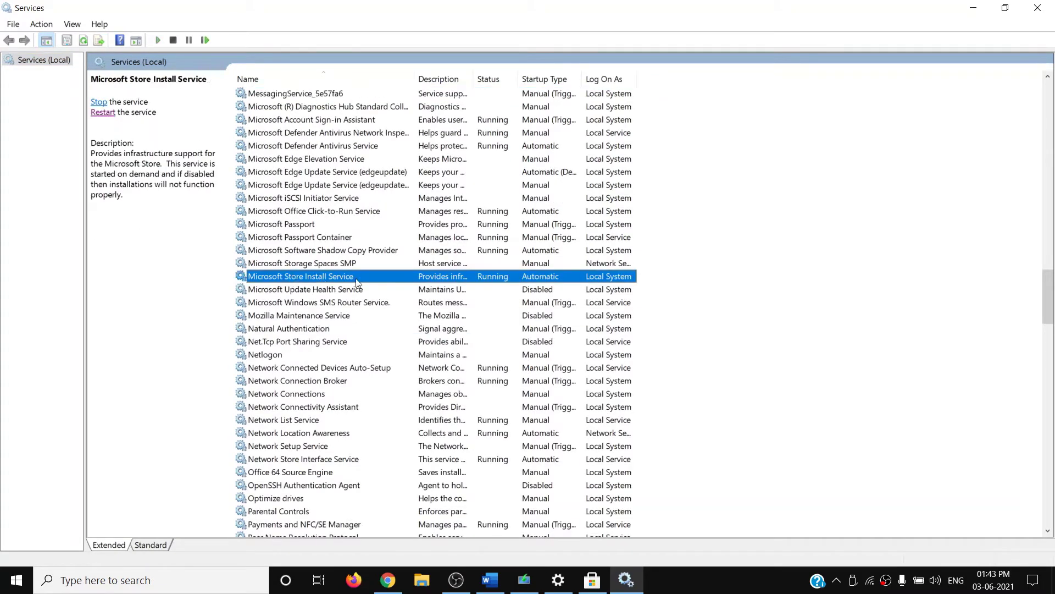
{"action": "double_click", "coordinate": [337, 276]}
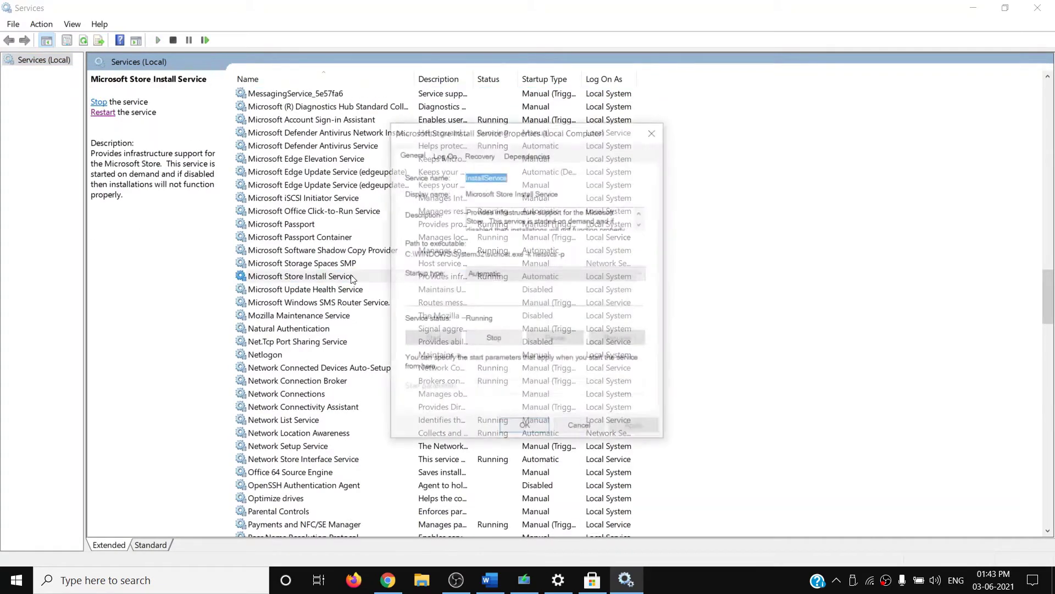
{"action": "left_click", "coordinate": [490, 274]}
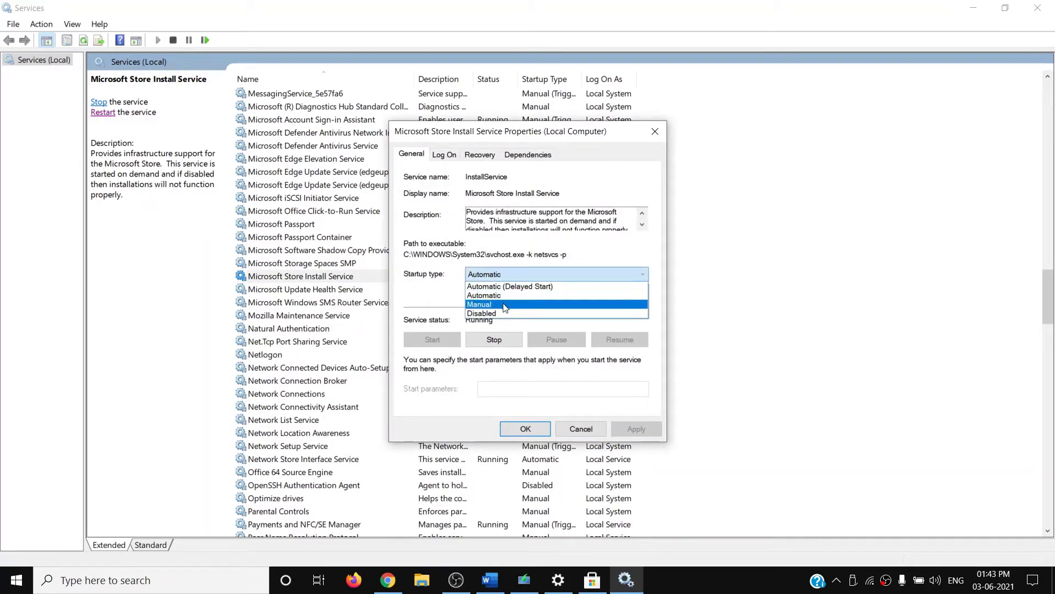
{"action": "left_click", "coordinate": [491, 298]}
{"action": "left_click", "coordinate": [636, 430]}
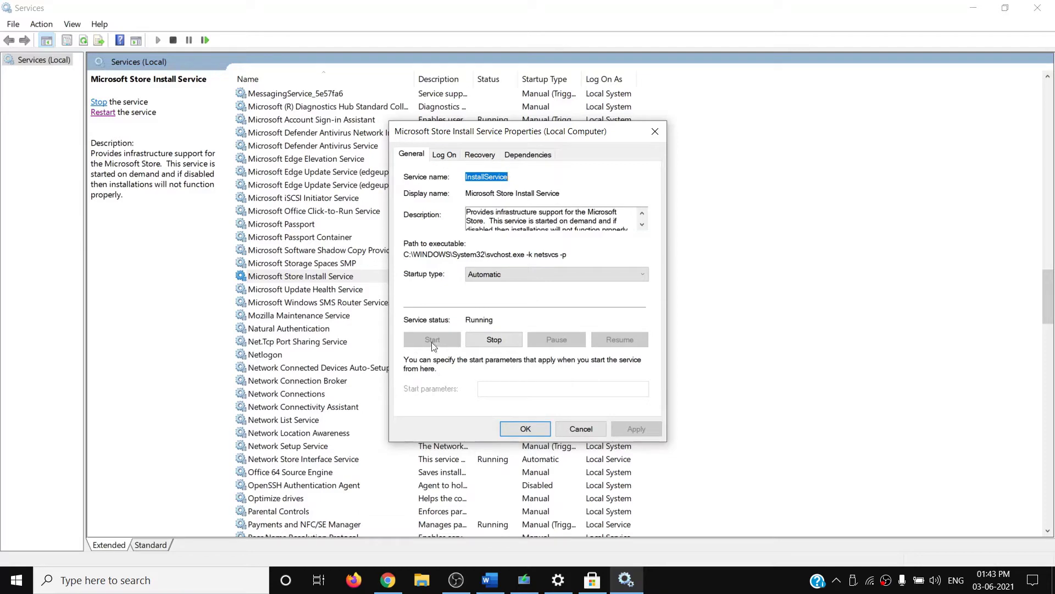
{"action": "left_click", "coordinate": [521, 431]}
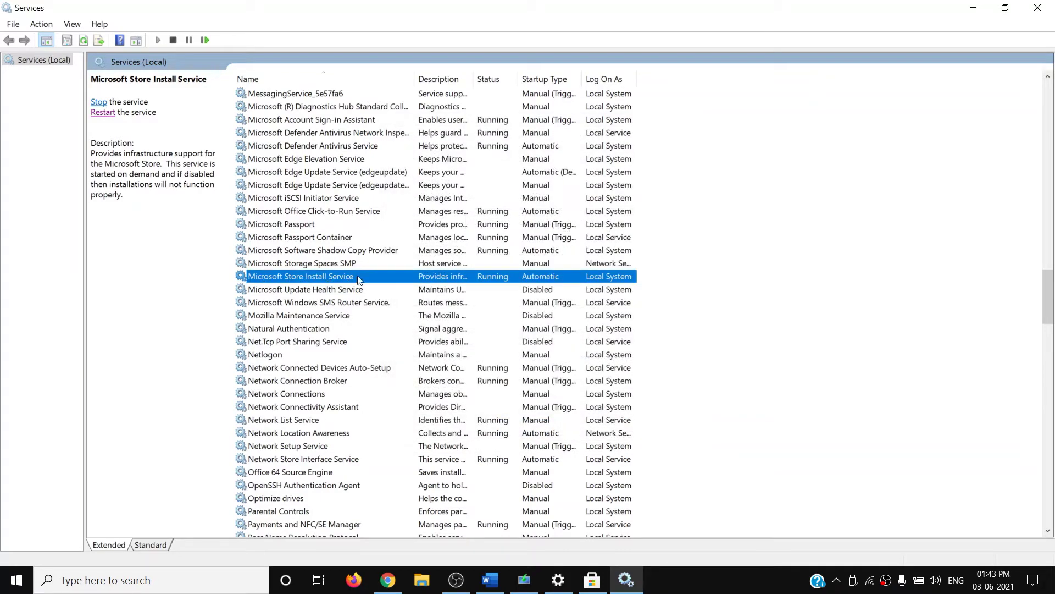
{"action": "left_click", "coordinate": [103, 115]}
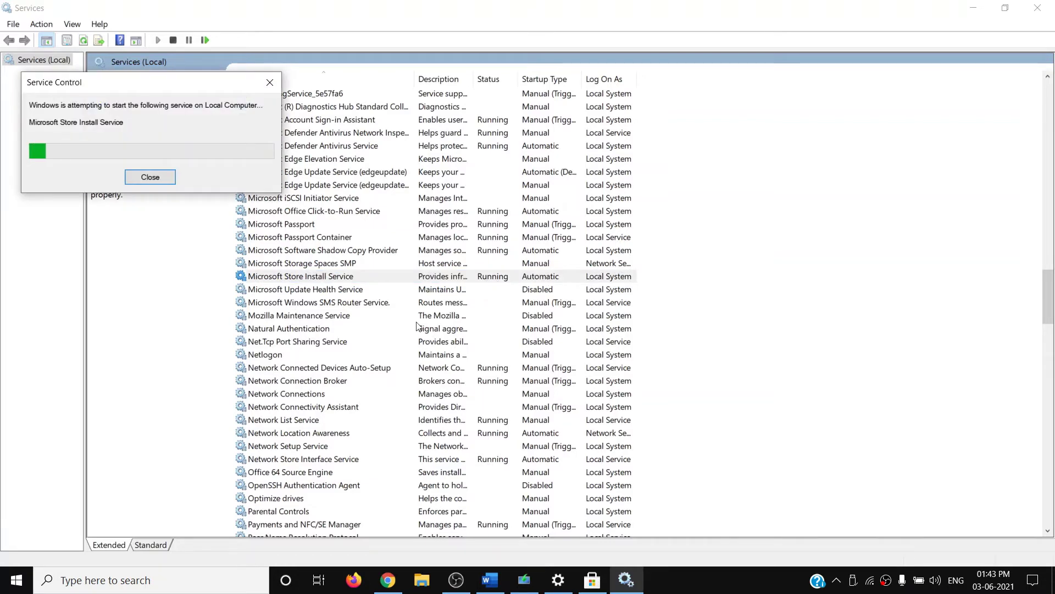
- Set the startup type of the Windows Update service to Automatic and restart the service
{"action": "left_click", "coordinate": [318, 368]}
{"action": "key", "text": "w"}
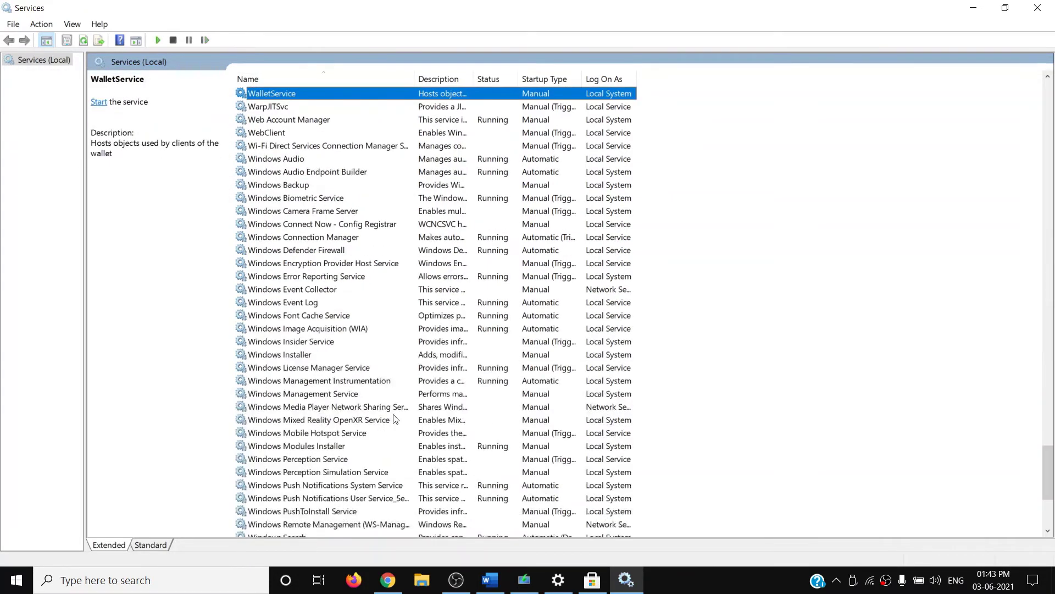
{"action": "scroll", "coordinate": [371, 437], "scroll_direction": "down", "scroll_amount": 5}
{"action": "left_click", "coordinate": [323, 369]}
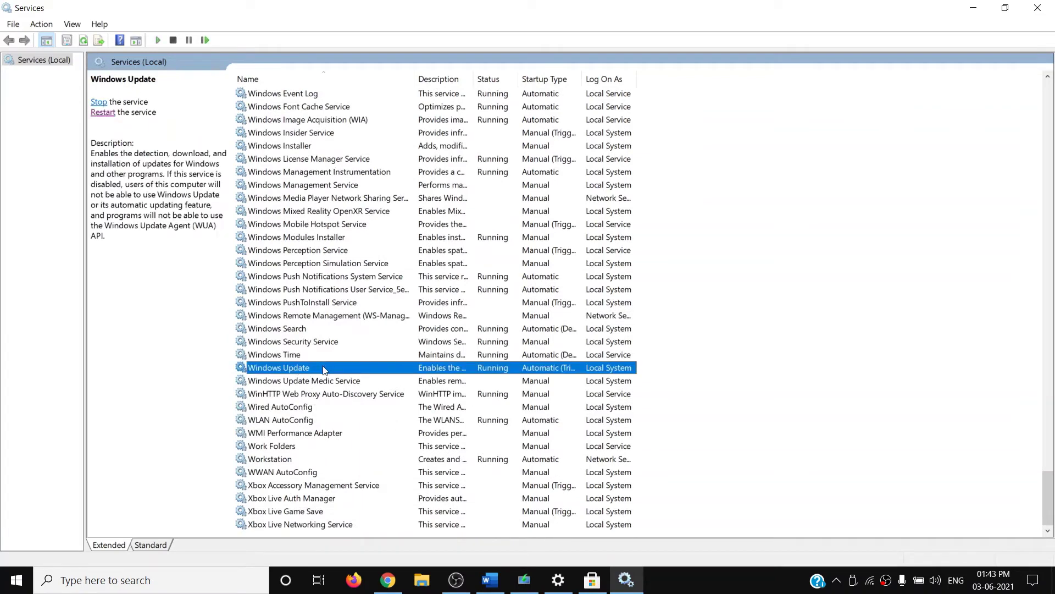
{"action": "double_click", "coordinate": [316, 370]}
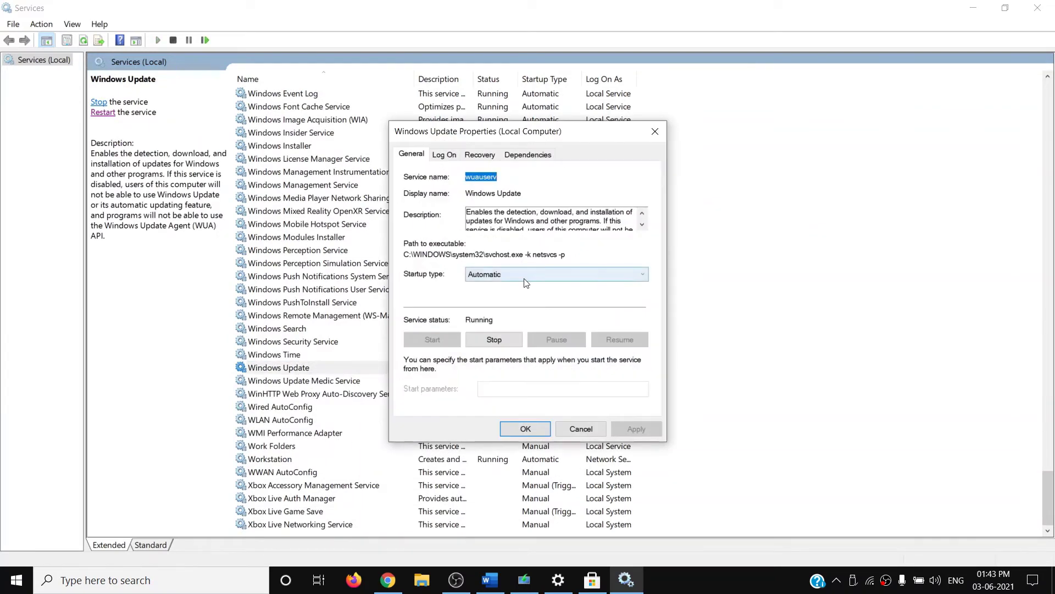
{"action": "left_click", "coordinate": [519, 278]}
{"action": "left_click", "coordinate": [492, 297]}
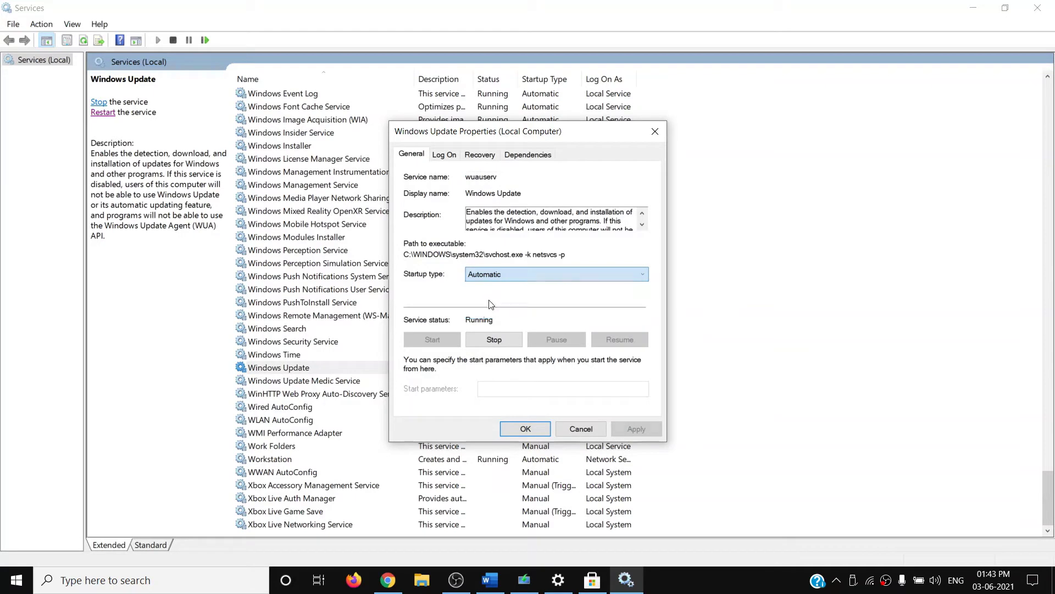
{"action": "left_click", "coordinate": [625, 433]}
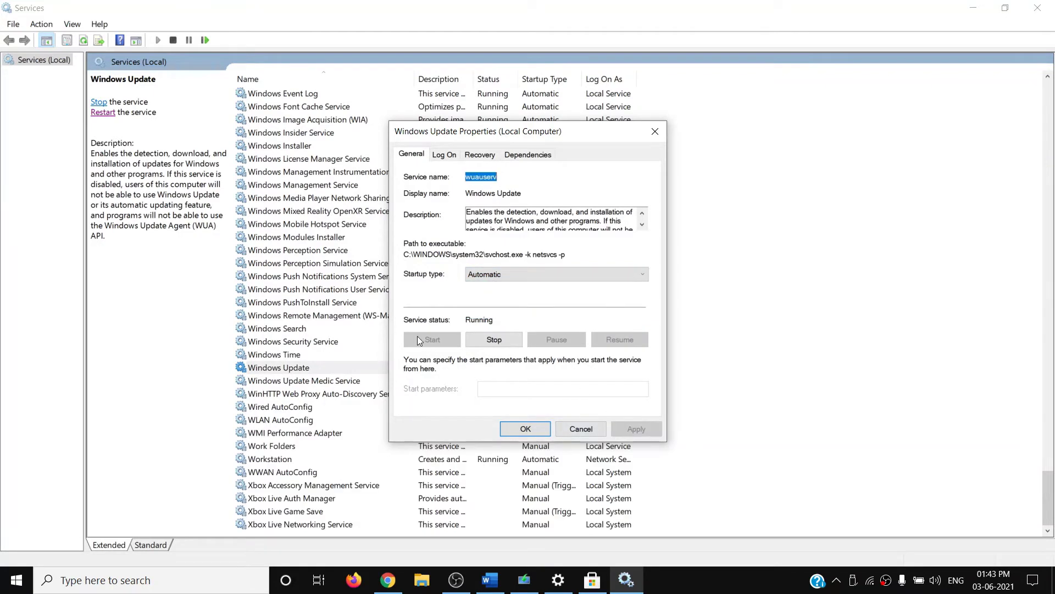
{"action": "left_click", "coordinate": [527, 430]}
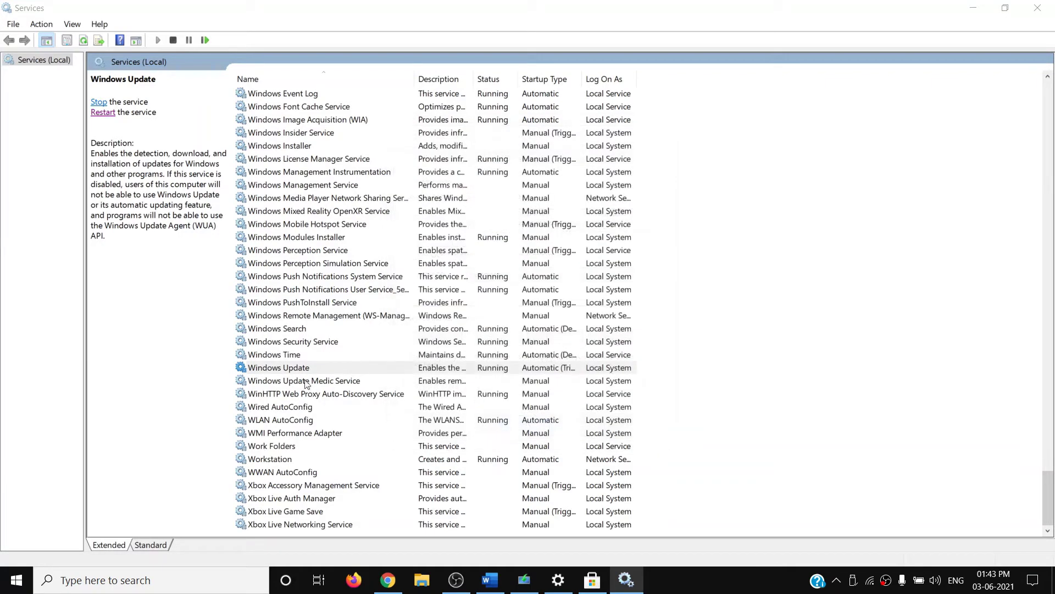
{"action": "left_click", "coordinate": [105, 112]}
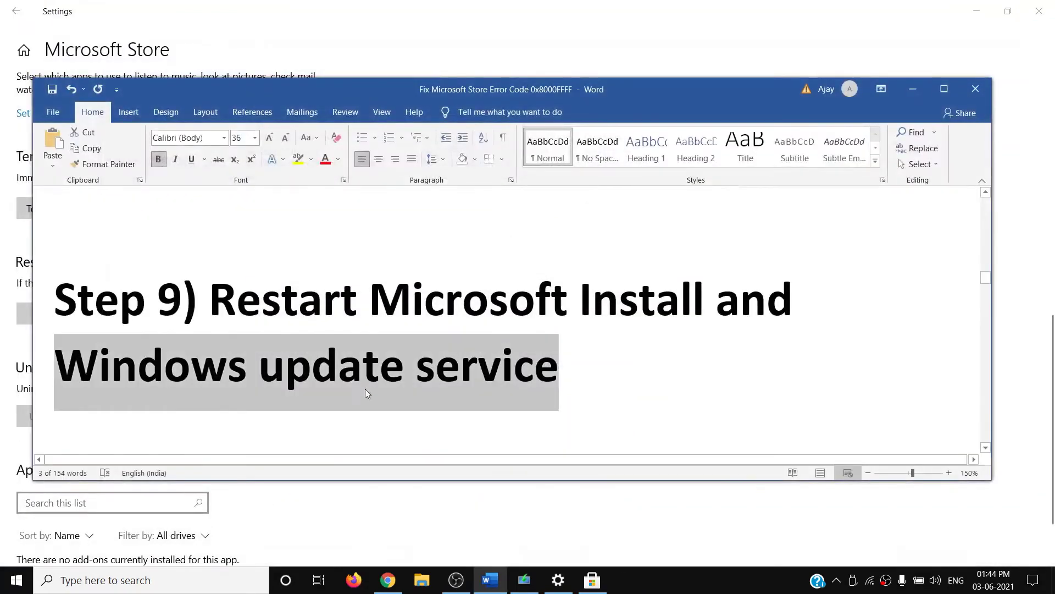
- In the Word instructions, highlight Re Register Store in Step 10 and copy the Get-AppXPackage *WindowsStore* command below it
{"action": "scroll", "coordinate": [367, 393], "scroll_direction": "down", "scroll_amount": 6}
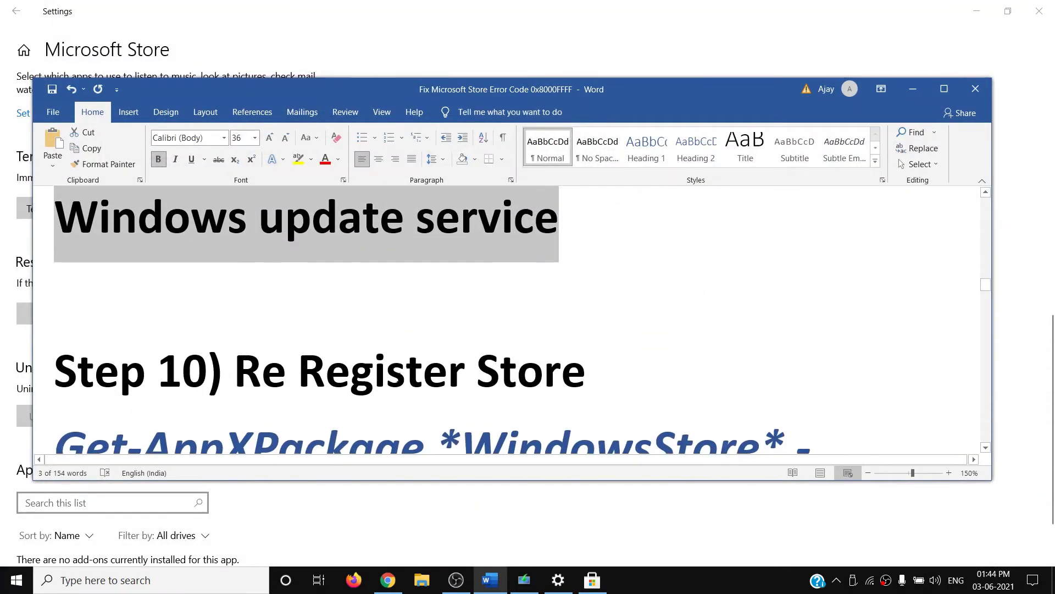
{"action": "left_click_drag", "start_coordinate": [249, 265], "coordinate": [585, 275]}
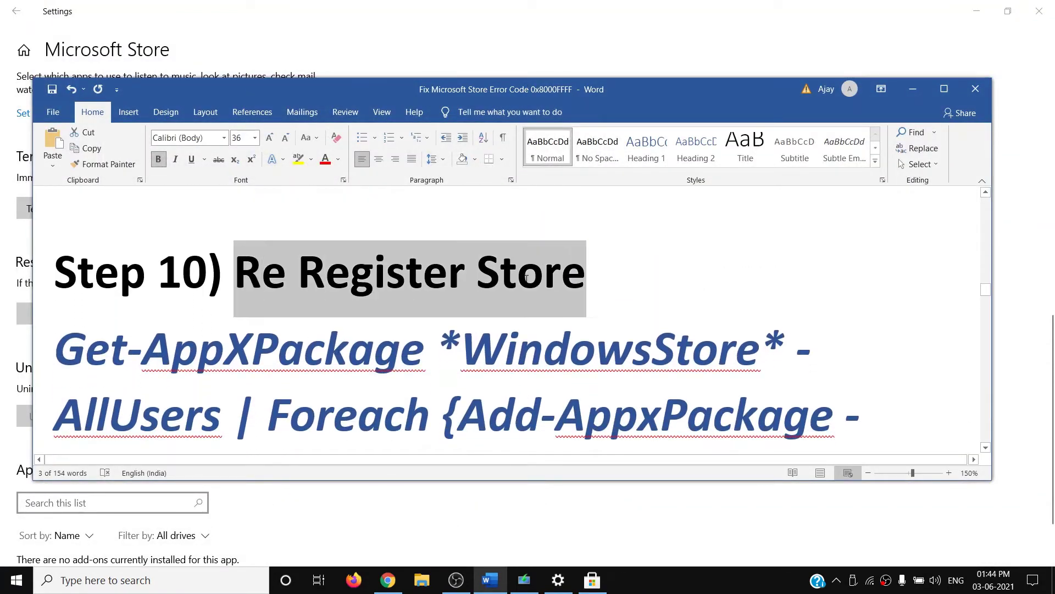
{"action": "scroll", "coordinate": [296, 334], "scroll_direction": "down", "scroll_amount": 5}
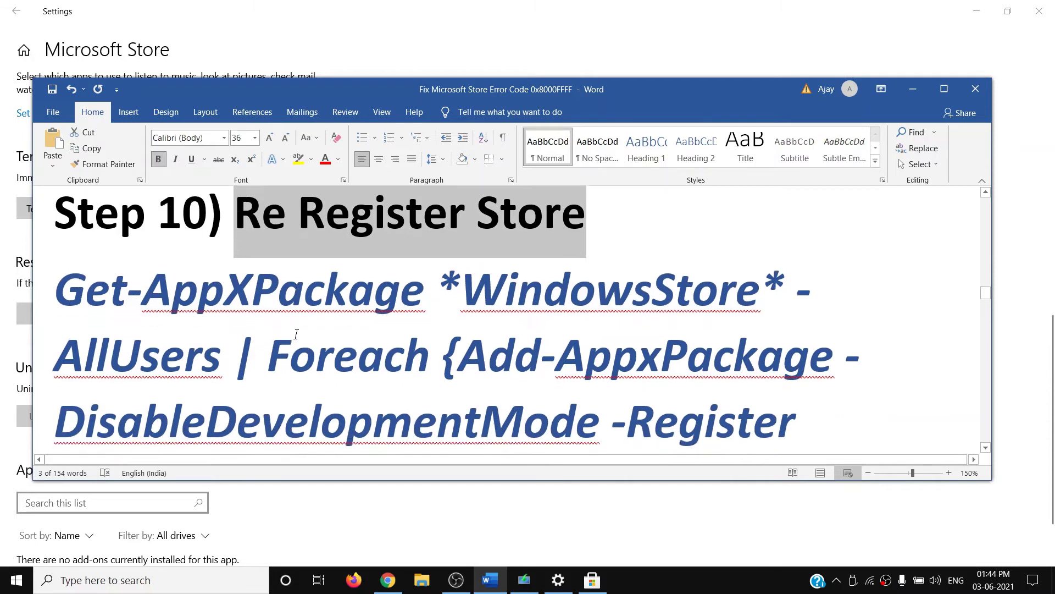
{"action": "scroll", "coordinate": [384, 334], "scroll_direction": "down", "scroll_amount": 2}
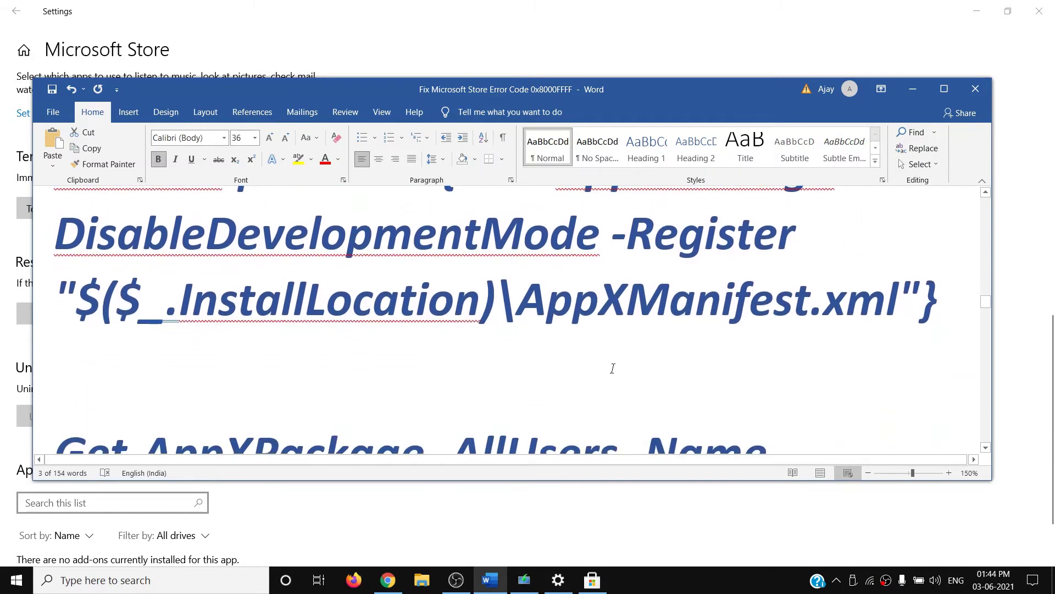
{"action": "scroll", "coordinate": [613, 366], "scroll_direction": "up", "scroll_amount": 2}
{"action": "left_click_drag", "start_coordinate": [939, 355], "coordinate": [55, 258]}
{"action": "right_click", "coordinate": [160, 296]}
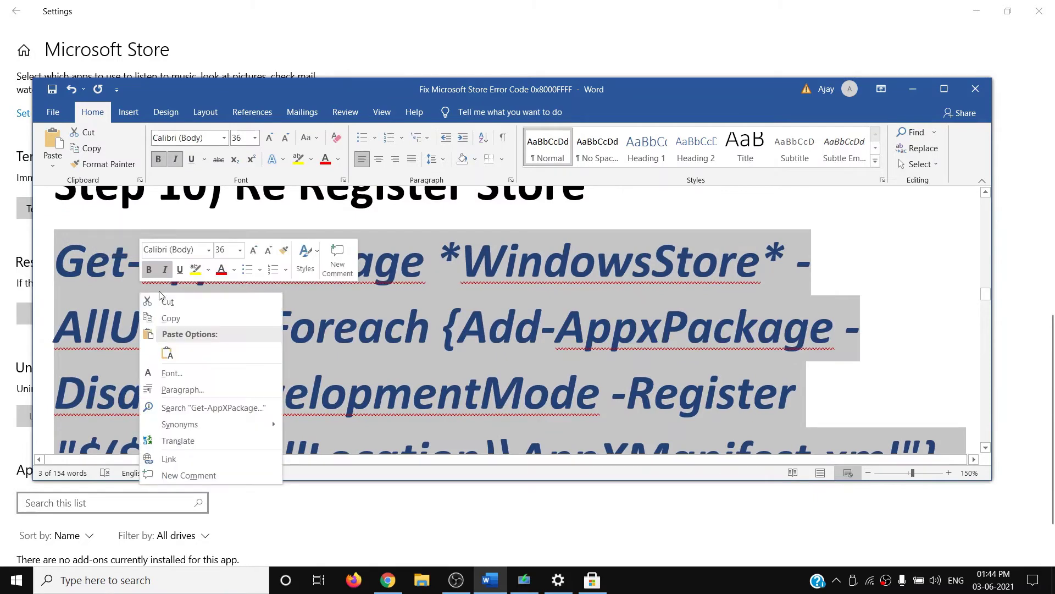
{"action": "left_click", "coordinate": [170, 318]}
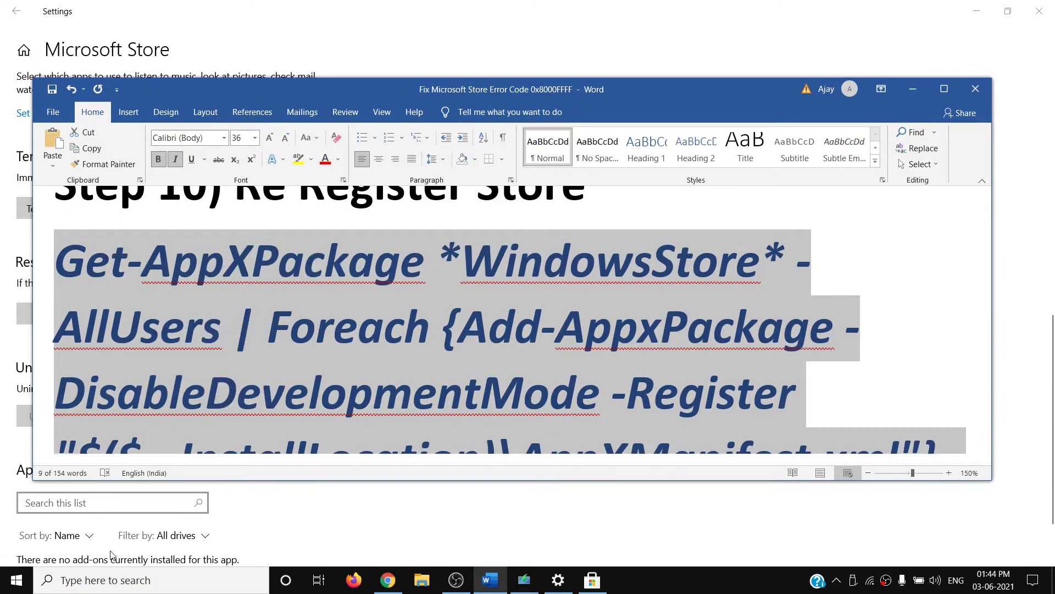
- Open Windows PowerShell as administrator and run the copied Get-AppXPackage *WindowsStore* command
{"action": "right_click", "coordinate": [13, 579]}
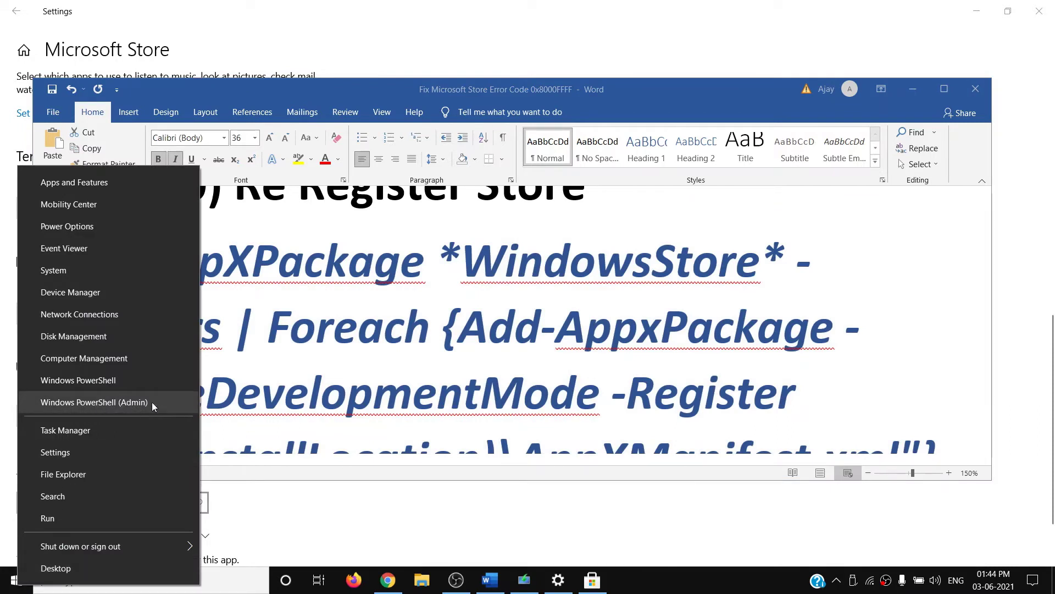
{"action": "left_click", "coordinate": [98, 406]}
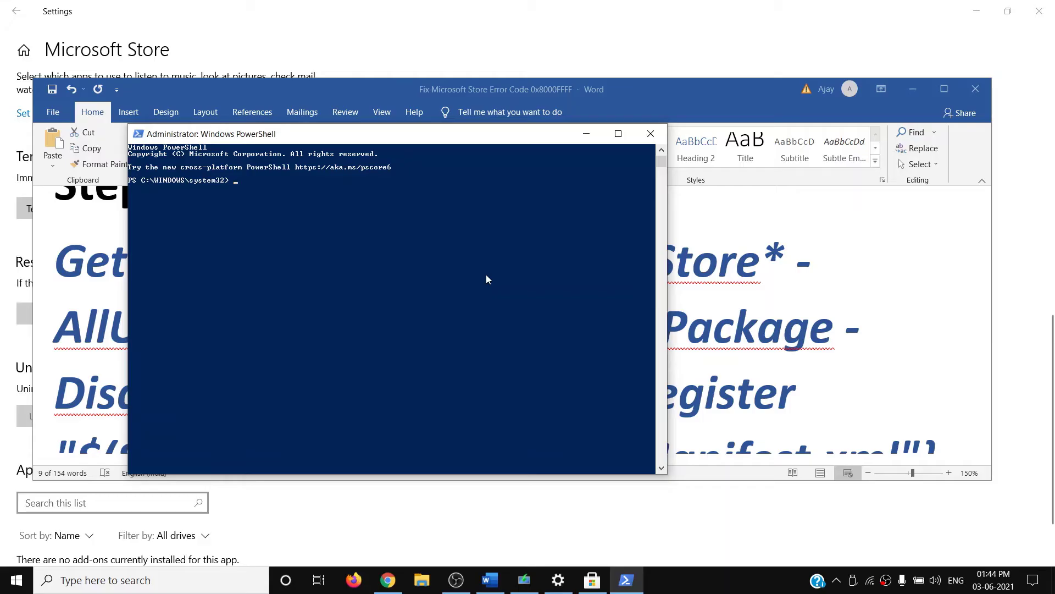
{"action": "right_click", "coordinate": [486, 275]}
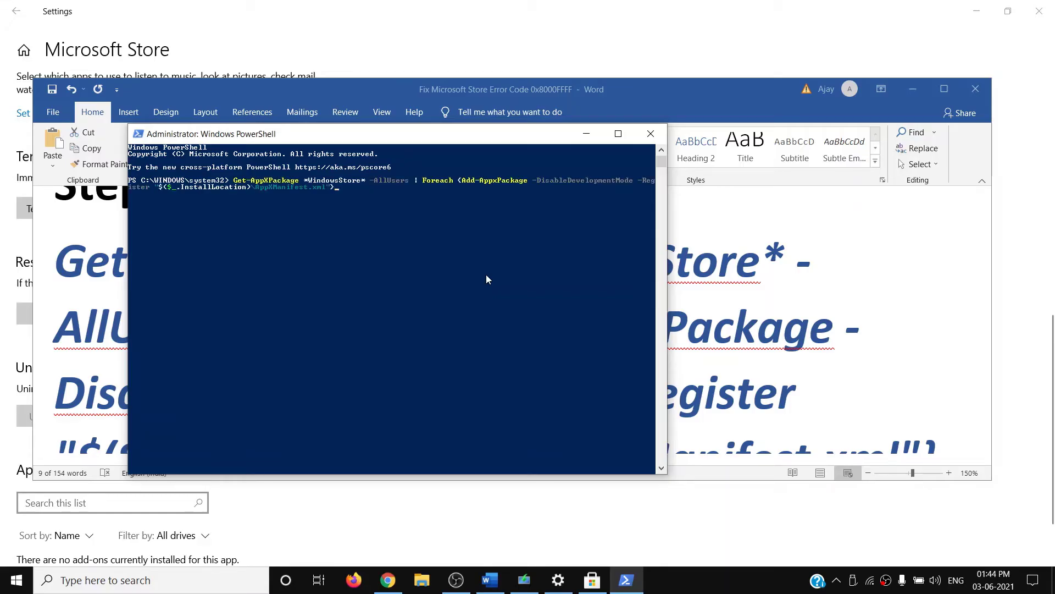
{"action": "key", "text": "Return"}
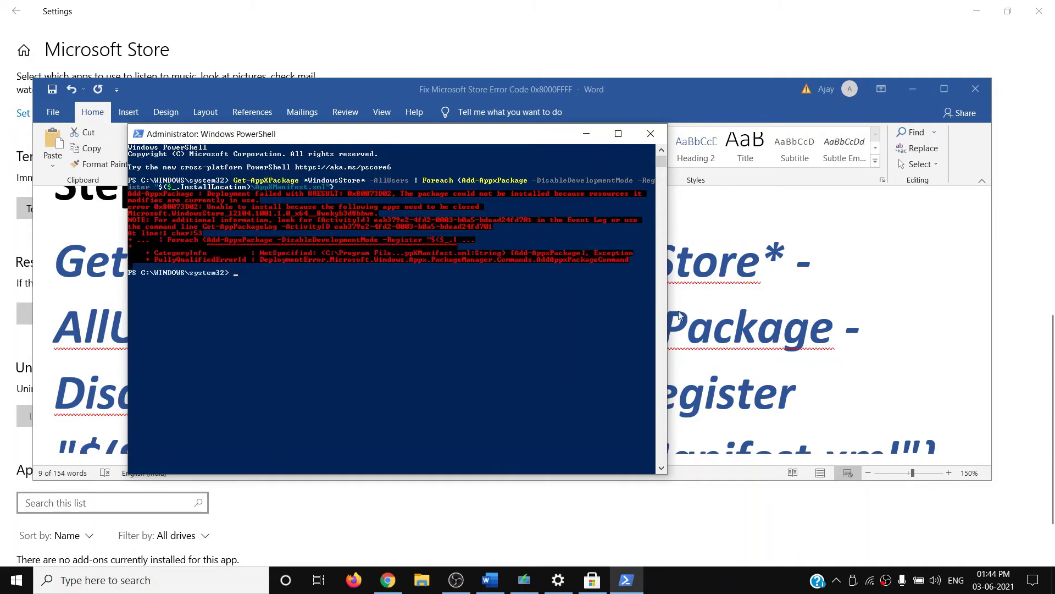
- Switch to the Word instructions and copy the second Step 10 command, Get-AppXPackage -AllUsers -Name Microsoft.WindowsStore, through -Verbose
{"action": "left_click", "coordinate": [860, 335]}
{"action": "scroll", "coordinate": [361, 364], "scroll_direction": "down", "scroll_amount": 5}
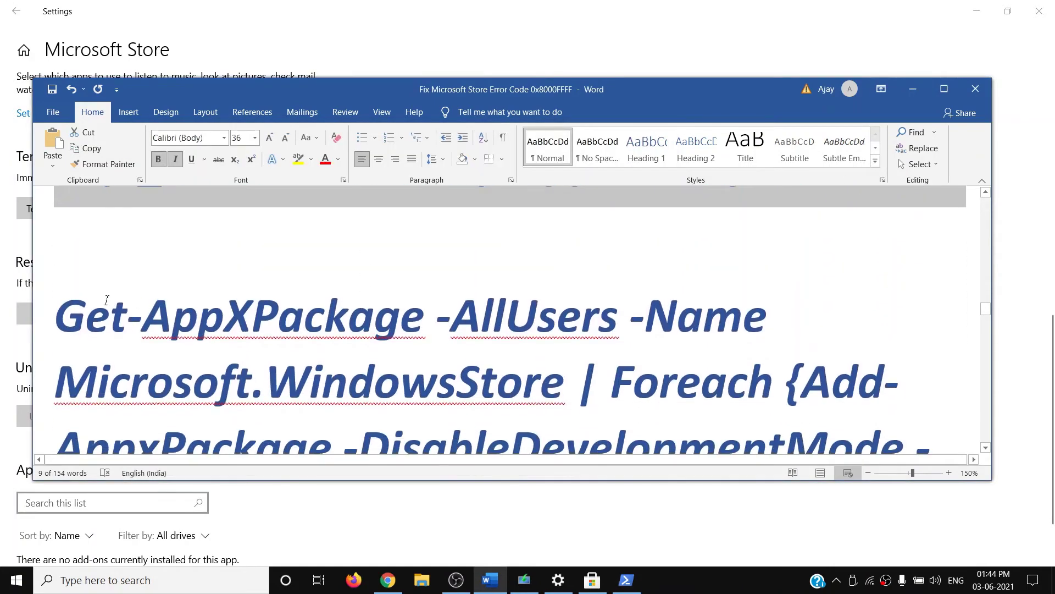
{"action": "left_click_drag", "start_coordinate": [54, 323], "coordinate": [252, 408]}
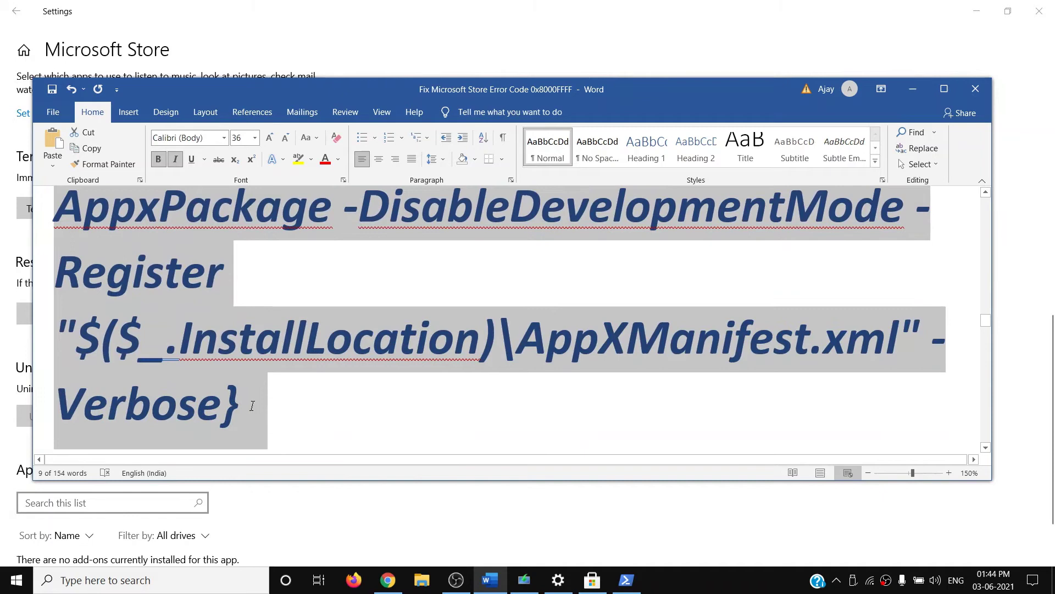
{"action": "right_click", "coordinate": [197, 372]}
{"action": "left_click", "coordinate": [238, 398]}
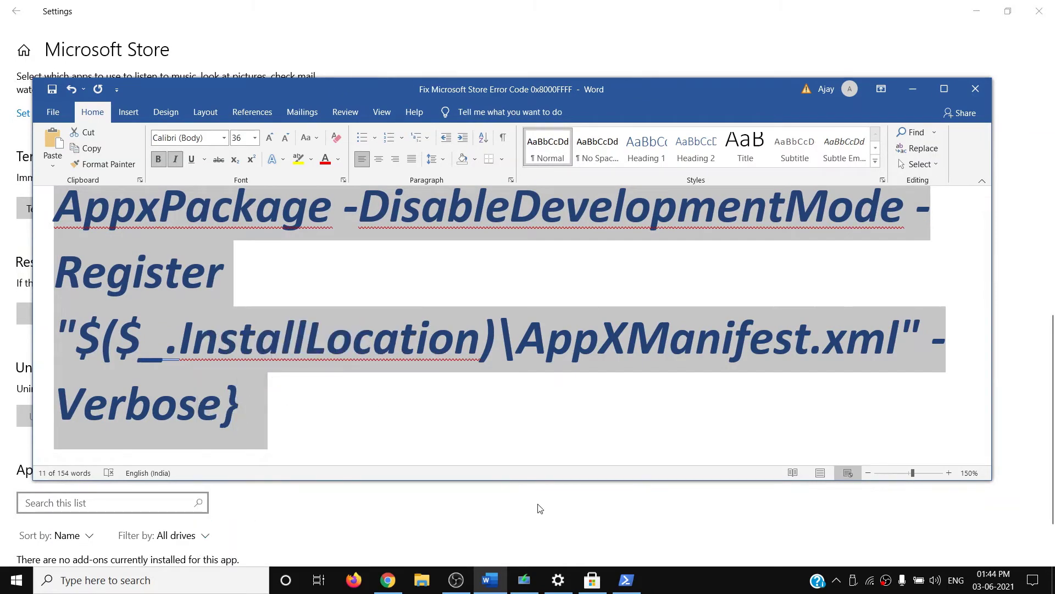
- Run the copied -Verbose re-registration command in the administrator PowerShell window and close the window
{"action": "key", "text": "alt+Tab"}
{"action": "right_click", "coordinate": [371, 326]}
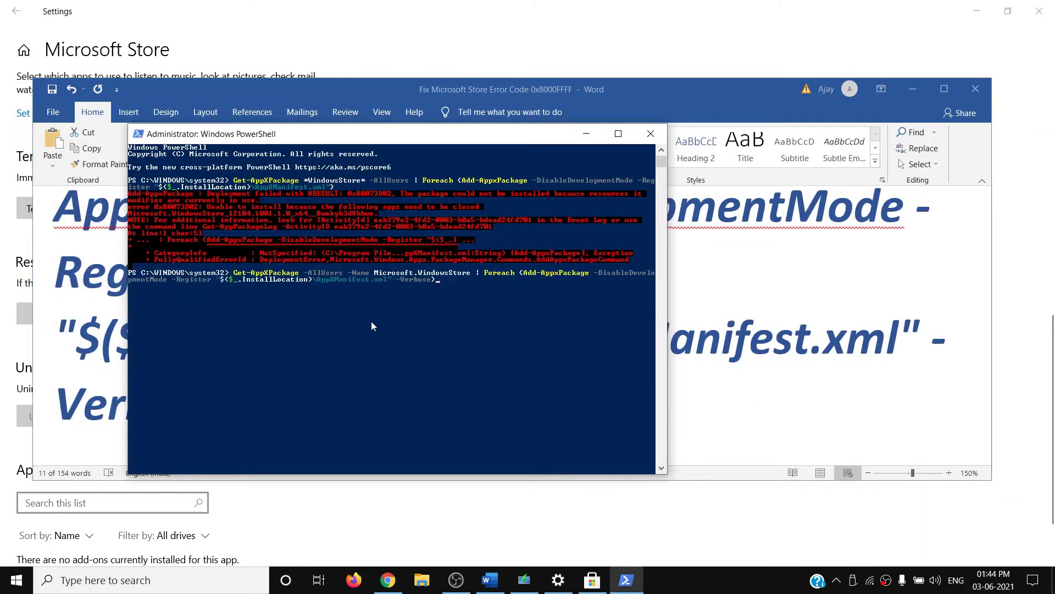
{"action": "key", "text": "Return"}
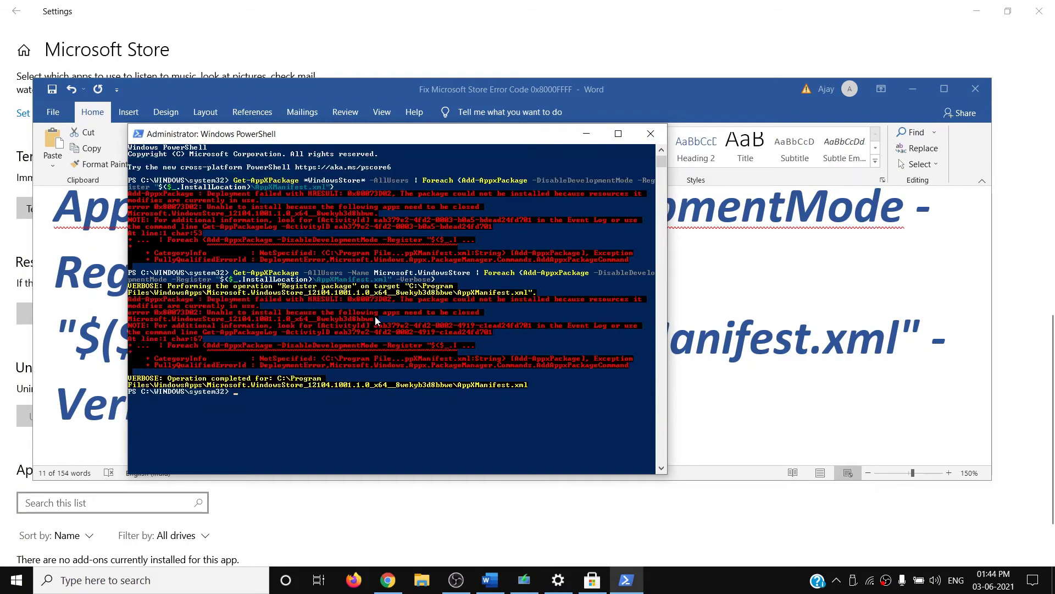
{"action": "left_click", "coordinate": [651, 133]}
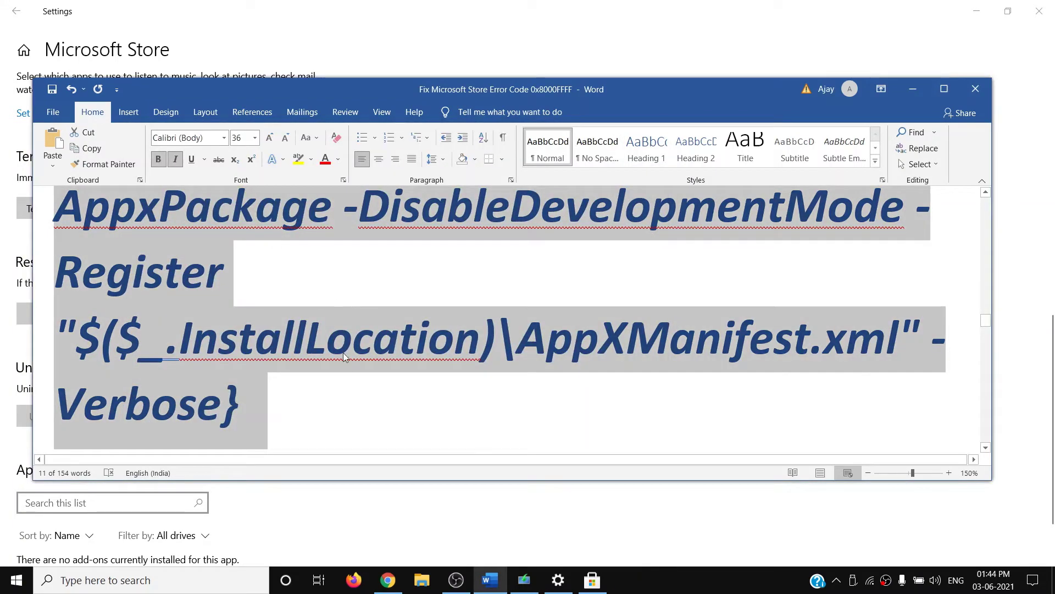
- Copy the Step 11 command Get-AppxPackage -allusers *WindowsStore* | Remove-AppxPackage from the instructions and run it in administrator PowerShell
{"action": "scroll", "coordinate": [345, 379], "scroll_direction": "down", "scroll_amount": 3}
{"action": "scroll", "coordinate": [345, 379], "scroll_direction": "down", "scroll_amount": 3}
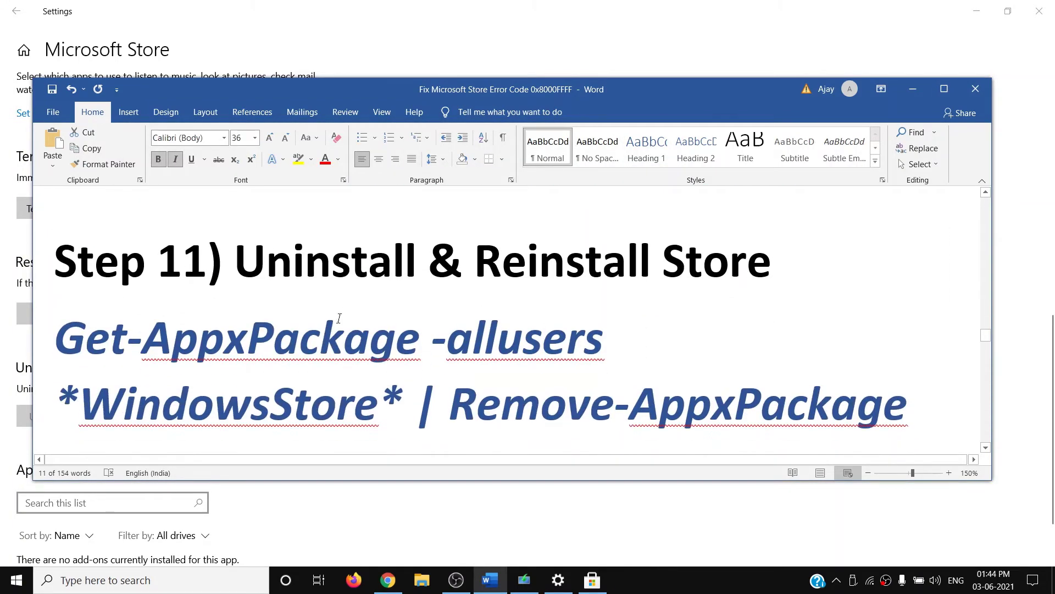
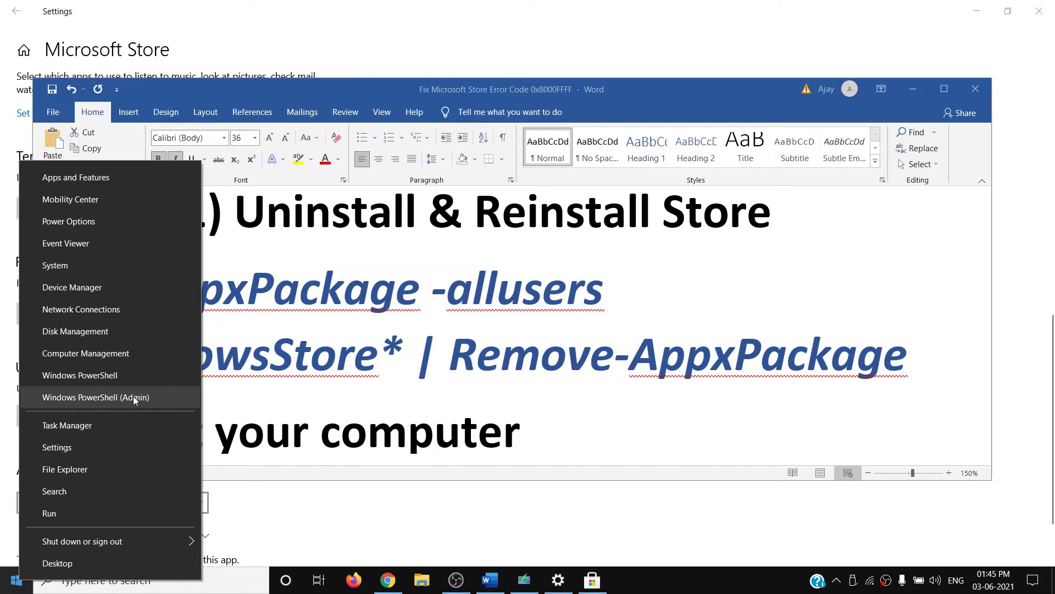
{"action": "left_click", "coordinate": [118, 396]}
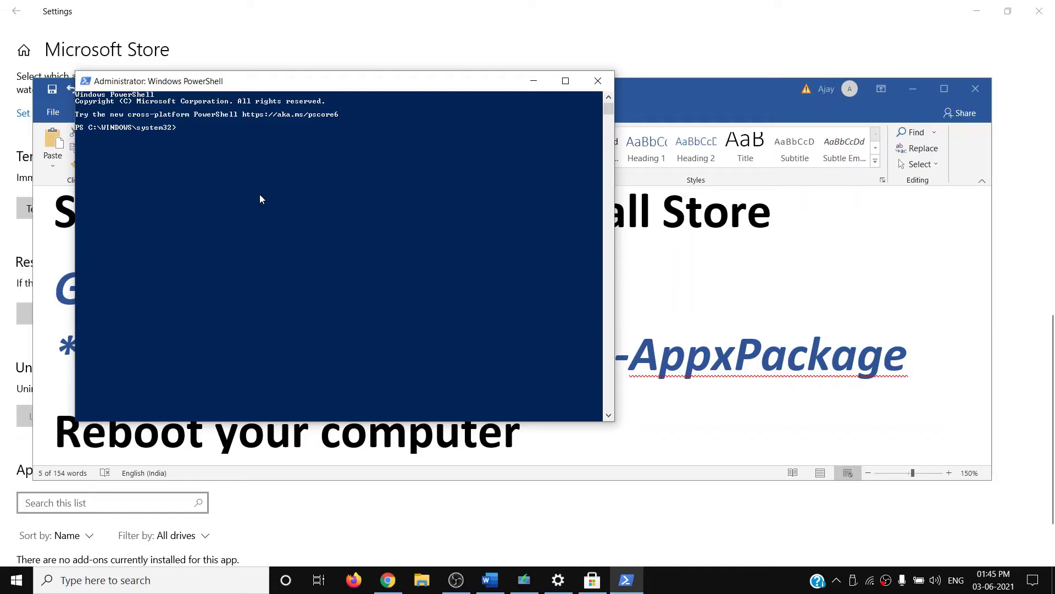
{"action": "right_click", "coordinate": [260, 194]}
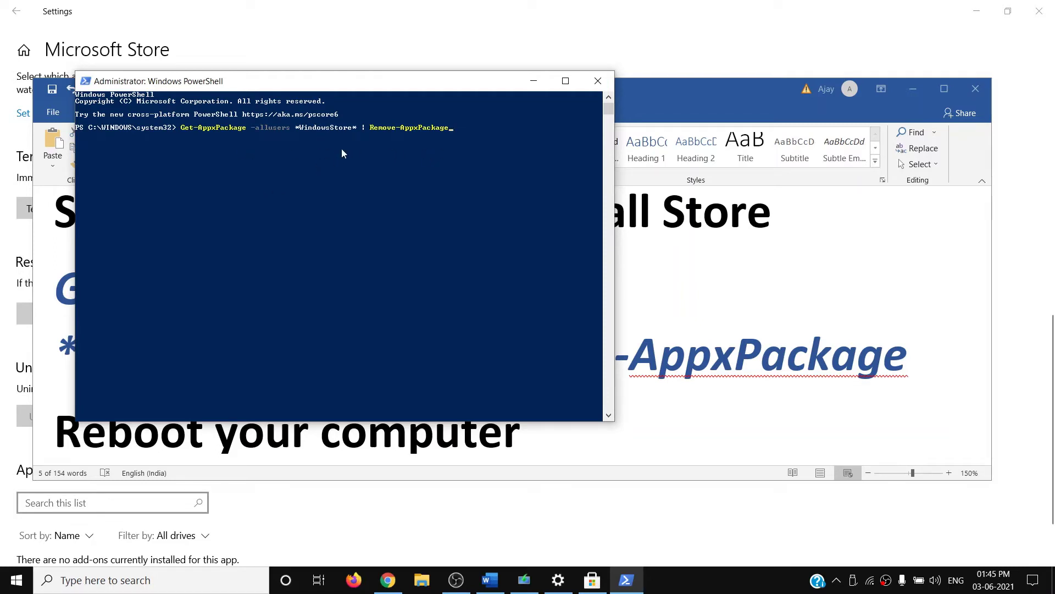
{"action": "key", "text": "Return"}
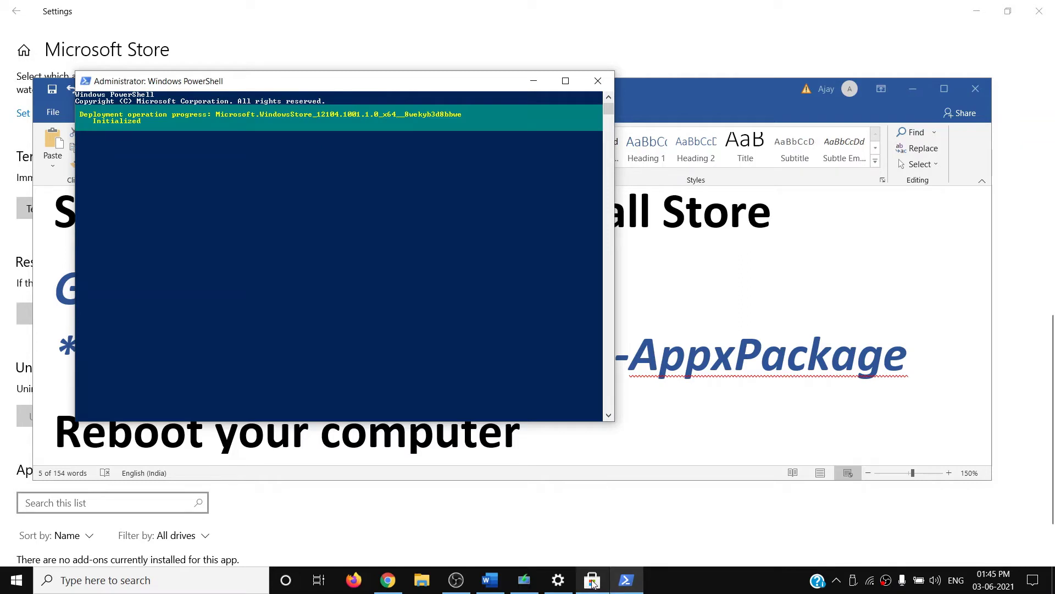
- Search Windows for store to check whether Microsoft Store is still installed, and close the search
{"action": "left_click", "coordinate": [139, 588]}
{"action": "type", "text": "store"}
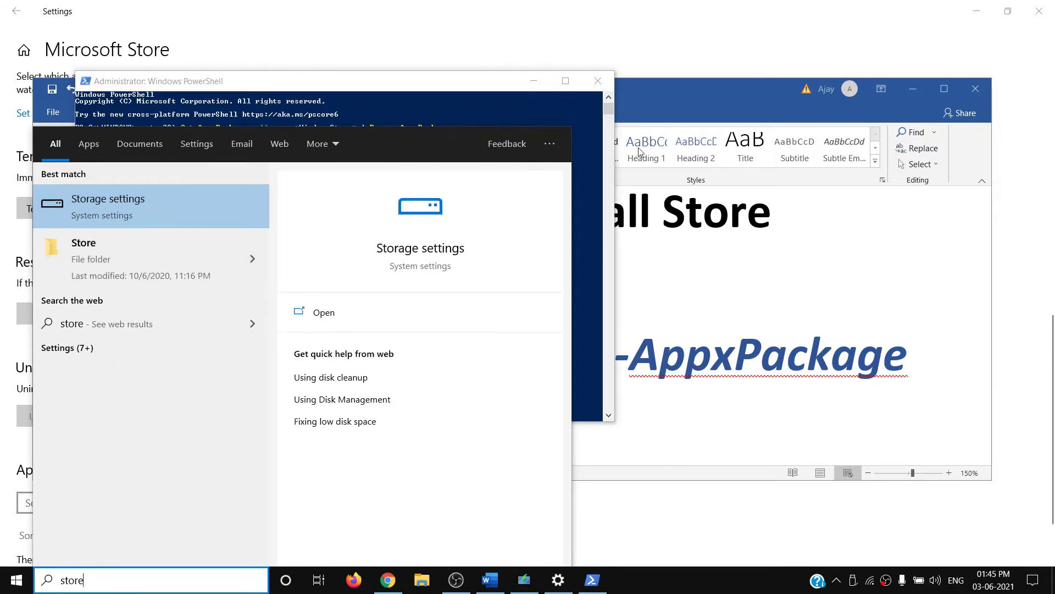
{"action": "left_click", "coordinate": [478, 108]}
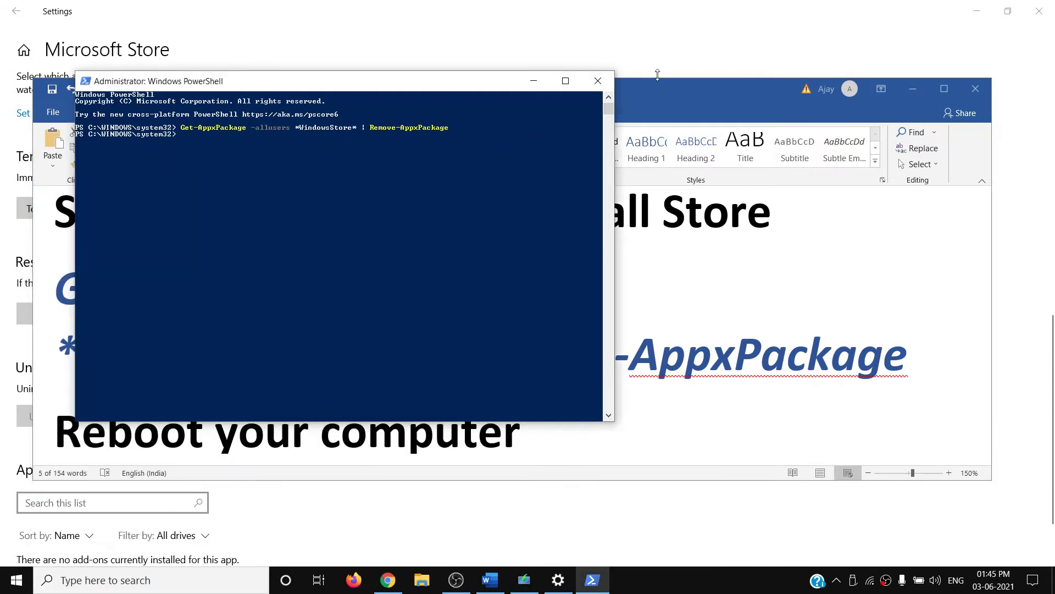
- Highlight the Reboot your computer line in the Word instructions and view the Start menu's power options without restarting
{"action": "left_click", "coordinate": [678, 285]}
{"action": "scroll", "coordinate": [678, 286], "scroll_direction": "down", "scroll_amount": 2}
{"action": "left_click_drag", "start_coordinate": [309, 333], "coordinate": [82, 332]}
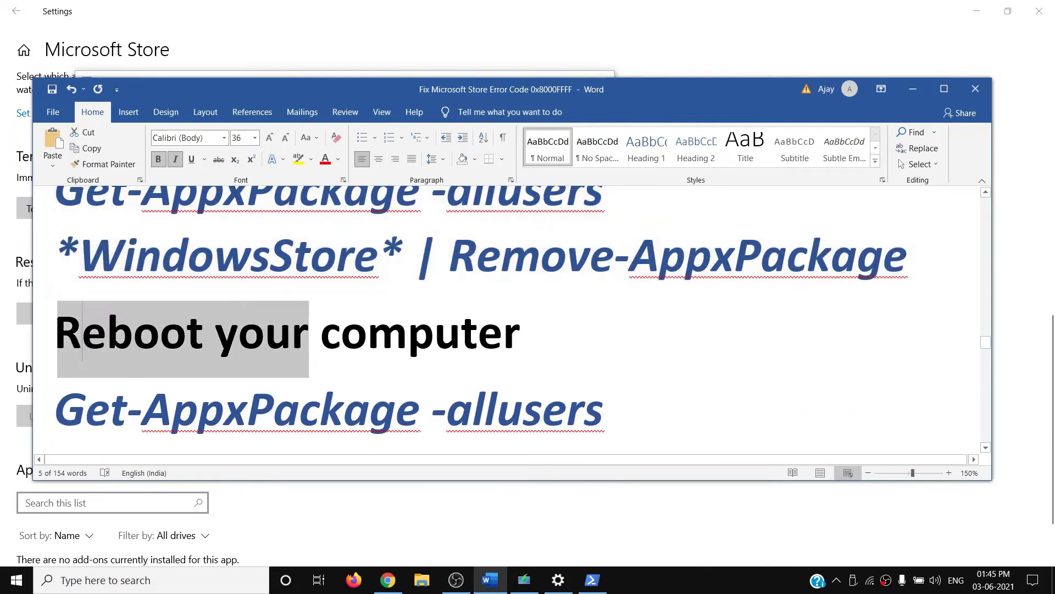
{"action": "triple_click", "coordinate": [82, 333]}
{"action": "left_click", "coordinate": [17, 579]}
{"action": "left_click", "coordinate": [24, 551]}
{"action": "left_click", "coordinate": [704, 382]}
{"action": "left_click", "coordinate": [516, 380]}
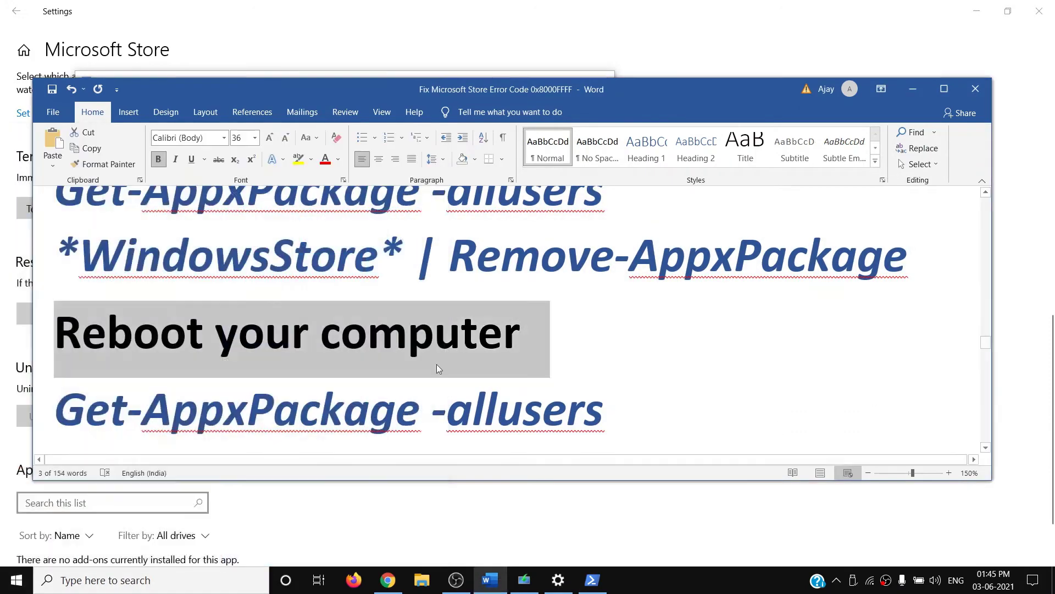
- Copy the Step 11 reinstall command from Get-AppxPackage -allusers through -Register in the Word instructions
{"action": "scroll", "coordinate": [515, 380], "scroll_direction": "down", "scroll_amount": 4}
{"action": "left_click_drag", "start_coordinate": [254, 415], "coordinate": [87, 237]}
{"action": "right_click", "coordinate": [152, 272]}
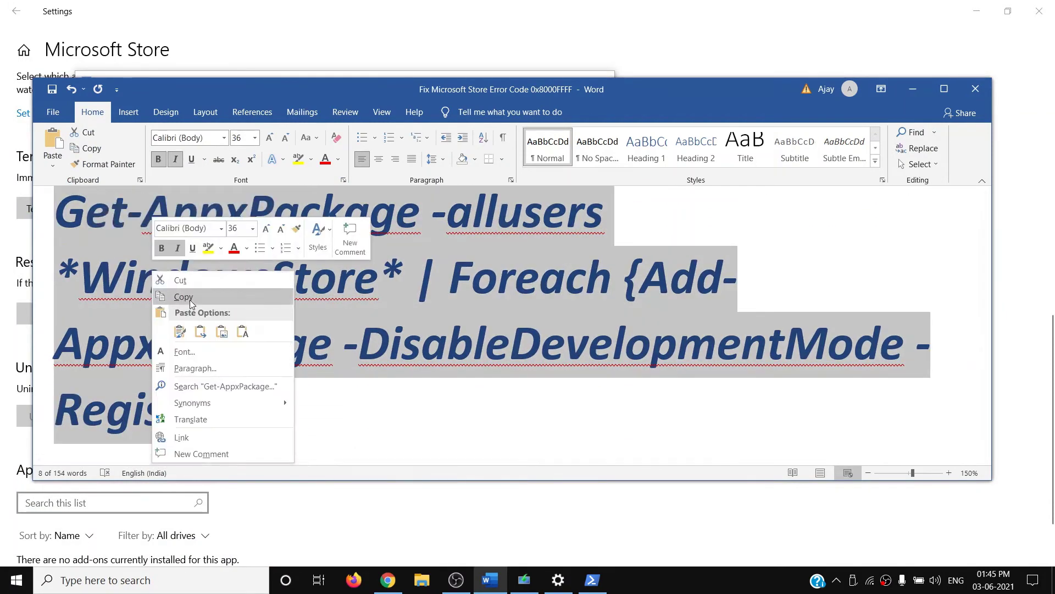
{"action": "left_click", "coordinate": [189, 300]}
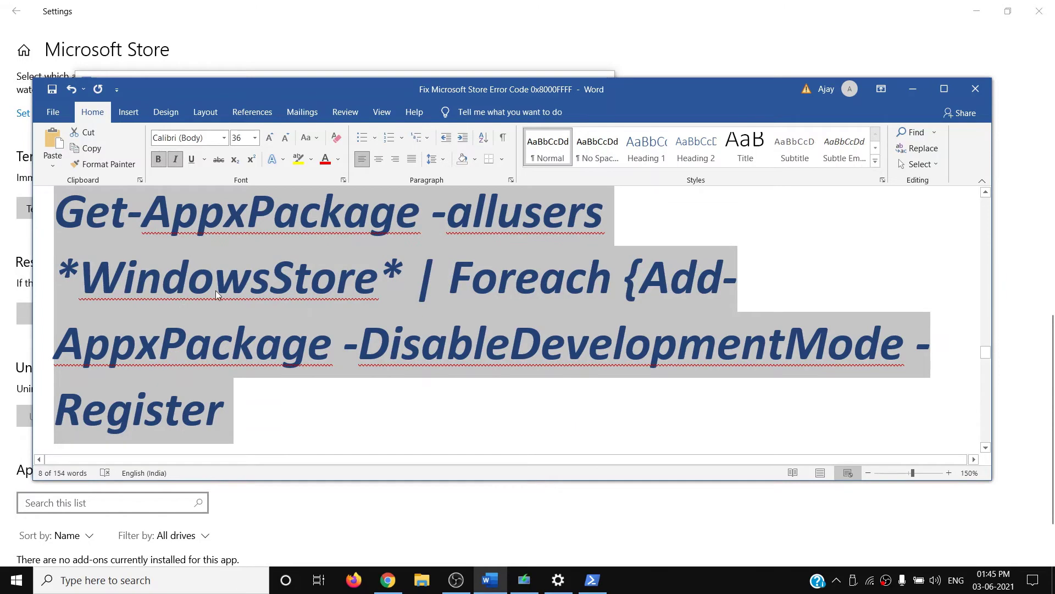
- Try to run the copied command ending in -Register in a new administrator PowerShell window
{"action": "right_click", "coordinate": [16, 579]}
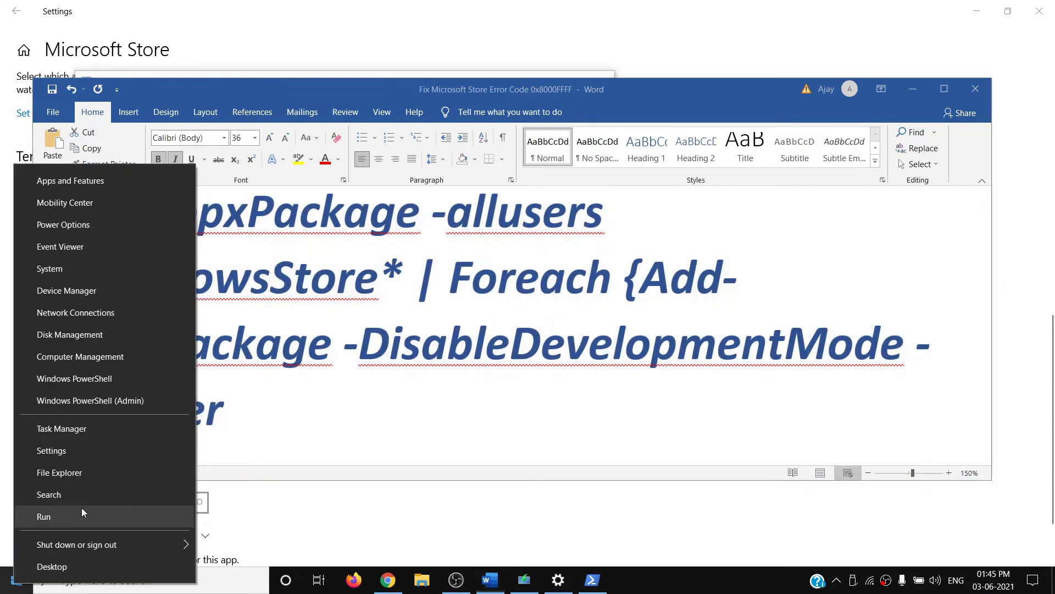
{"action": "left_click", "coordinate": [101, 402]}
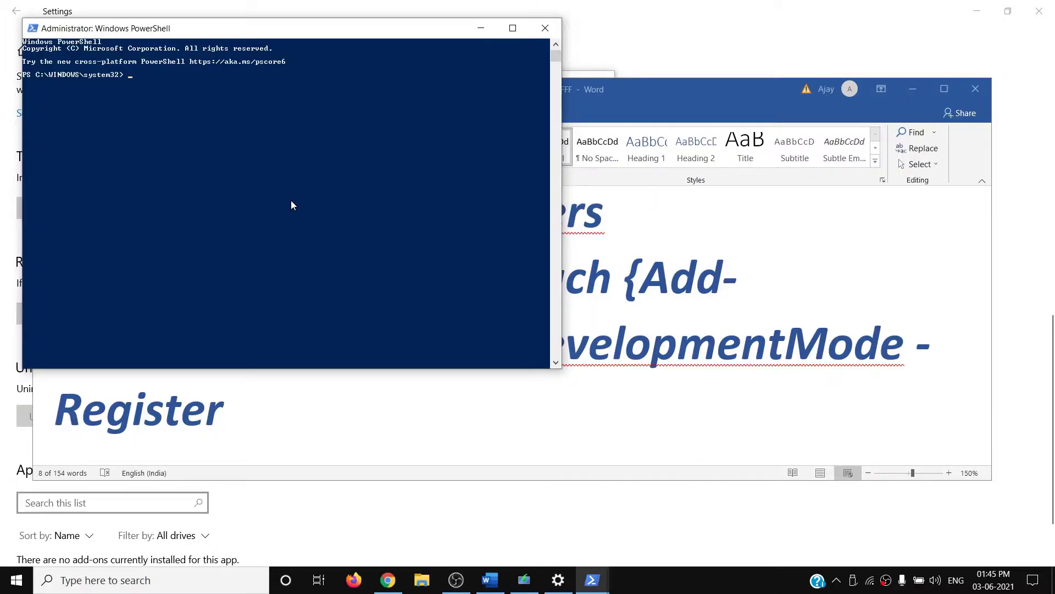
{"action": "right_click", "coordinate": [292, 205]}
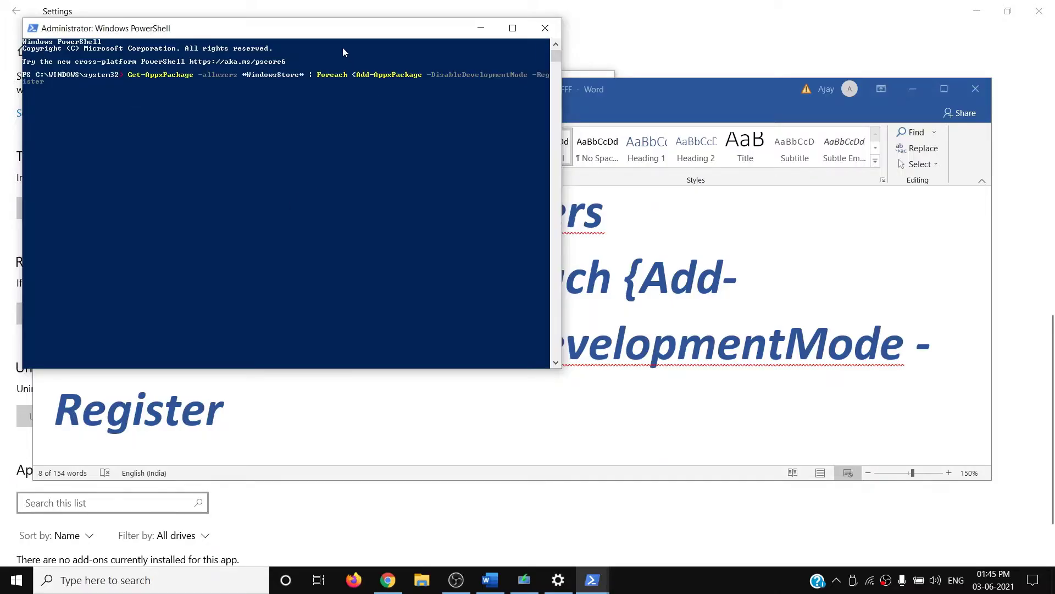
{"action": "left_click_drag", "start_coordinate": [308, 28], "coordinate": [458, 126]}
{"action": "key", "text": "Return"}
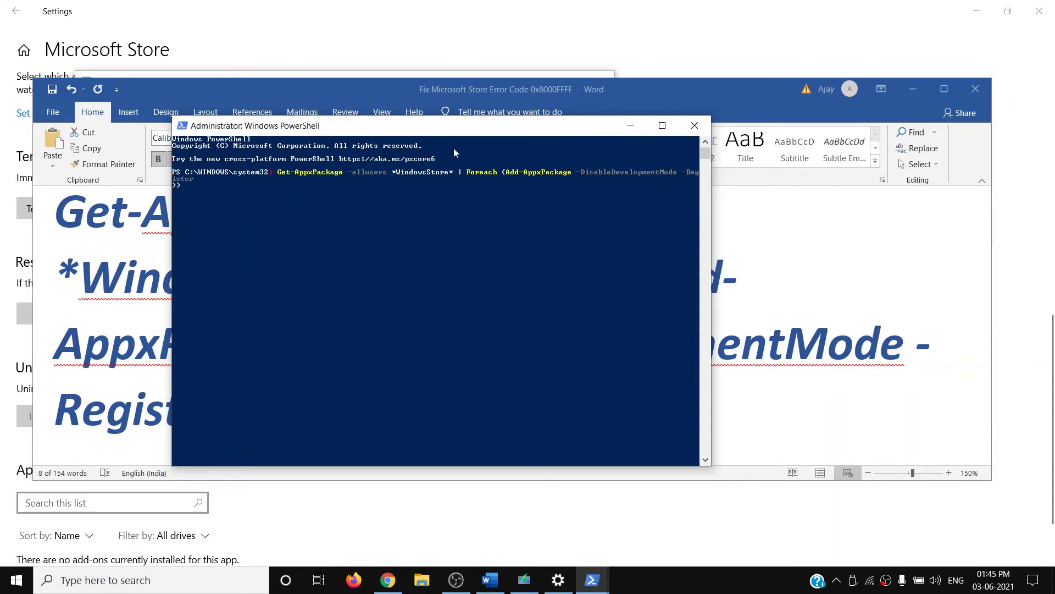
- Return to the Word instructions and copy the whole Step 11 reinstall command, through AppXManifest.xml and its closing brace
{"action": "key", "text": "alt+Tab"}
{"action": "scroll", "coordinate": [279, 379], "scroll_direction": "down", "scroll_amount": 2}
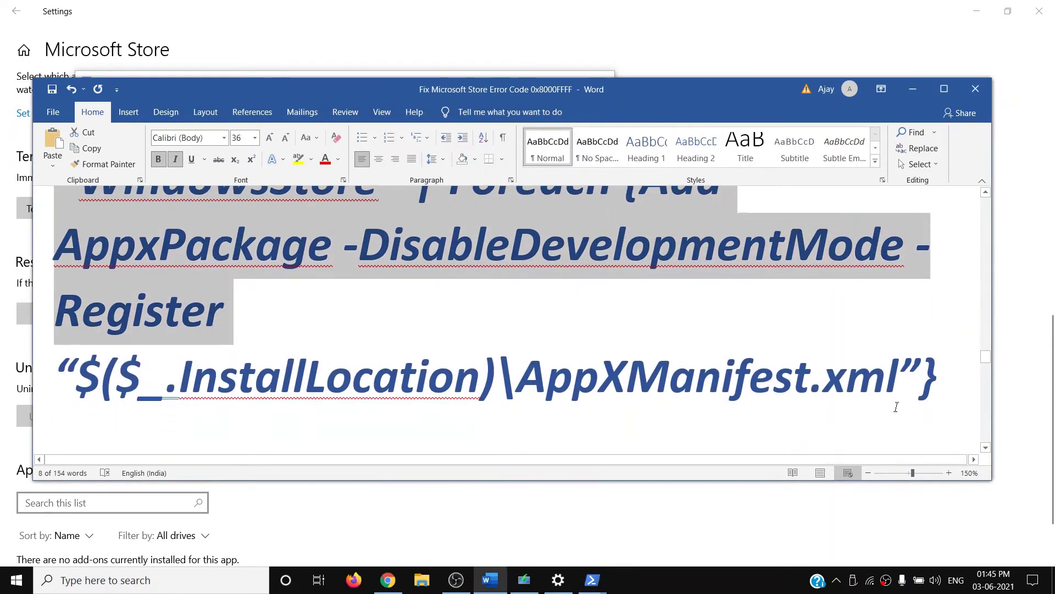
{"action": "scroll", "coordinate": [897, 407], "scroll_direction": "down", "scroll_amount": 2}
{"action": "left_click_drag", "start_coordinate": [941, 329], "coordinate": [90, 259]}
{"action": "right_click", "coordinate": [259, 306]}
{"action": "left_click", "coordinate": [272, 335]}
- Close the PowerShell window holding the incomplete command and run the full copied reinstall command in a new administrator PowerShell window
{"action": "left_click", "coordinate": [592, 580]}
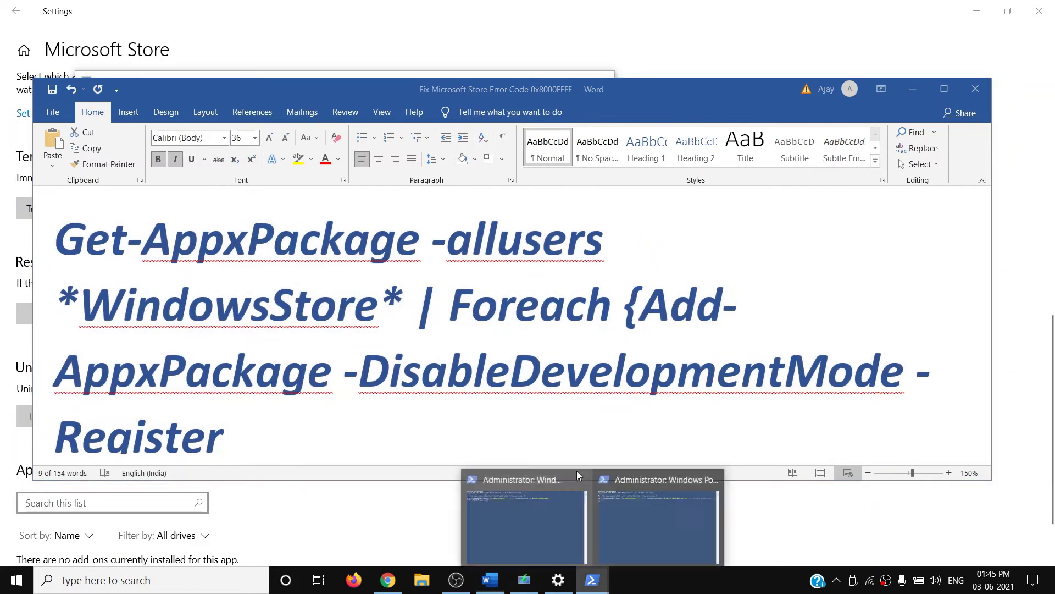
{"action": "left_click", "coordinate": [675, 535]}
{"action": "left_click", "coordinate": [694, 125]}
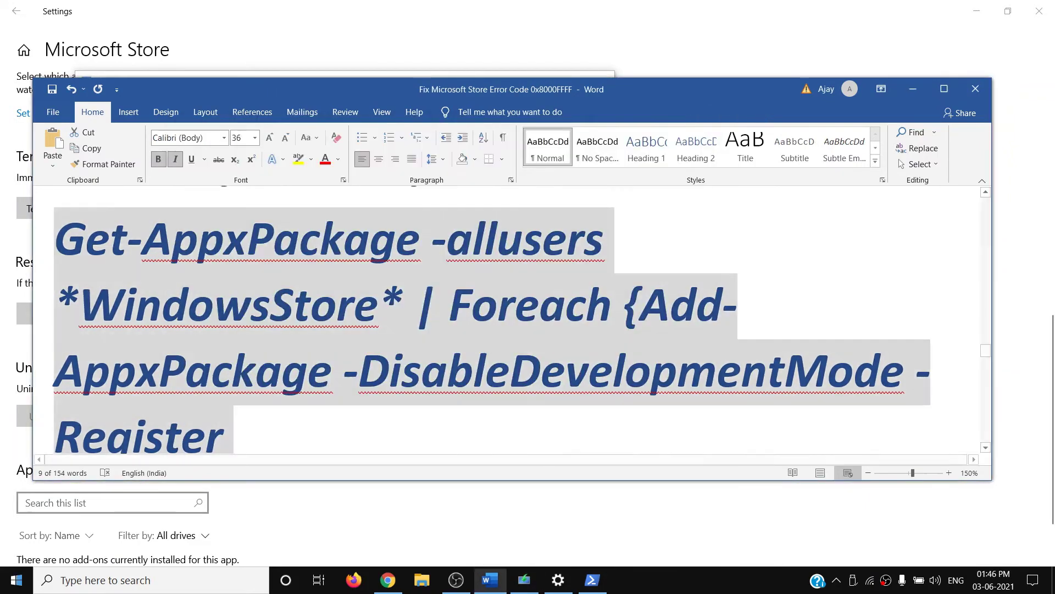
{"action": "right_click", "coordinate": [15, 580]}
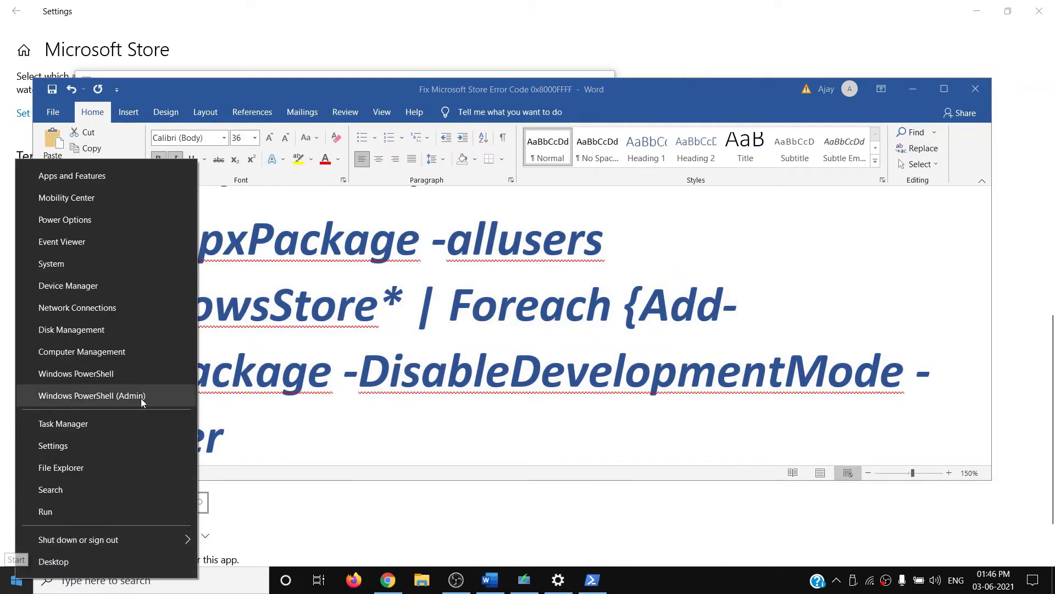
{"action": "left_click", "coordinate": [141, 400]}
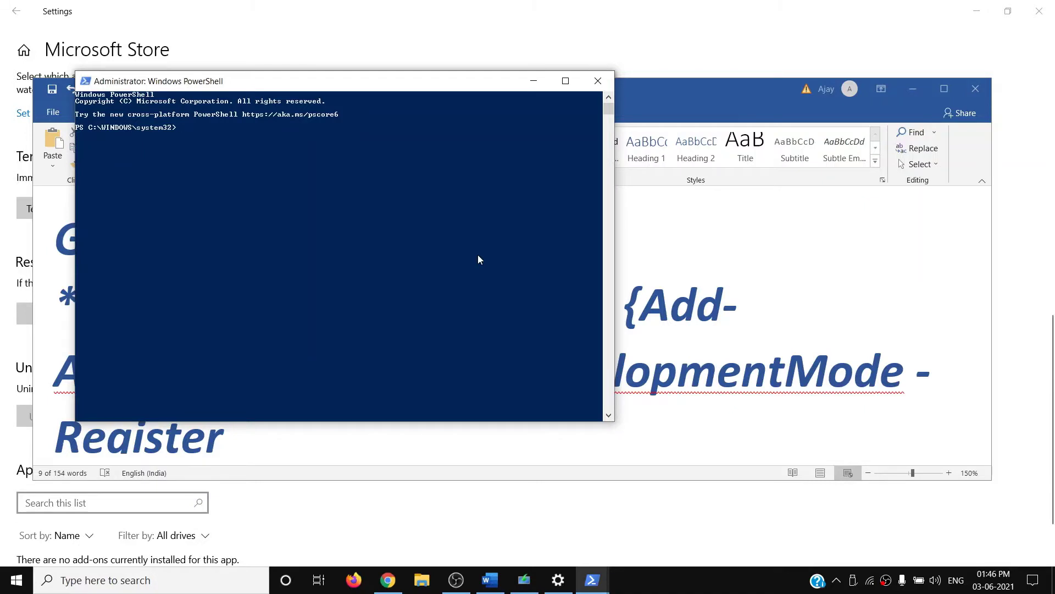
{"action": "right_click", "coordinate": [477, 255]}
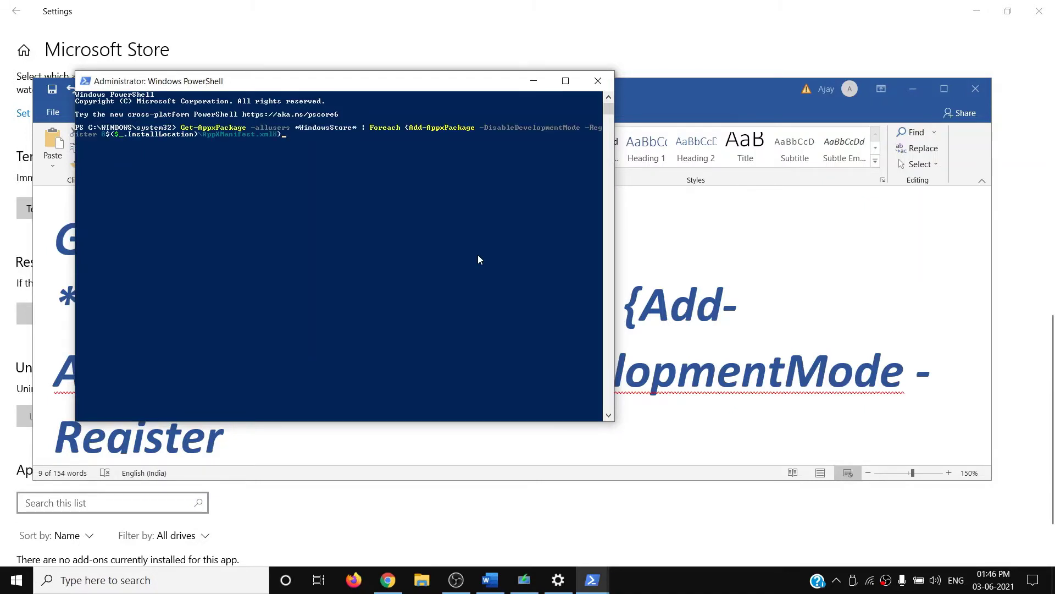
{"action": "key", "text": "Return"}
- Search Windows for store and launch Microsoft Store
{"action": "left_click", "coordinate": [127, 579]}
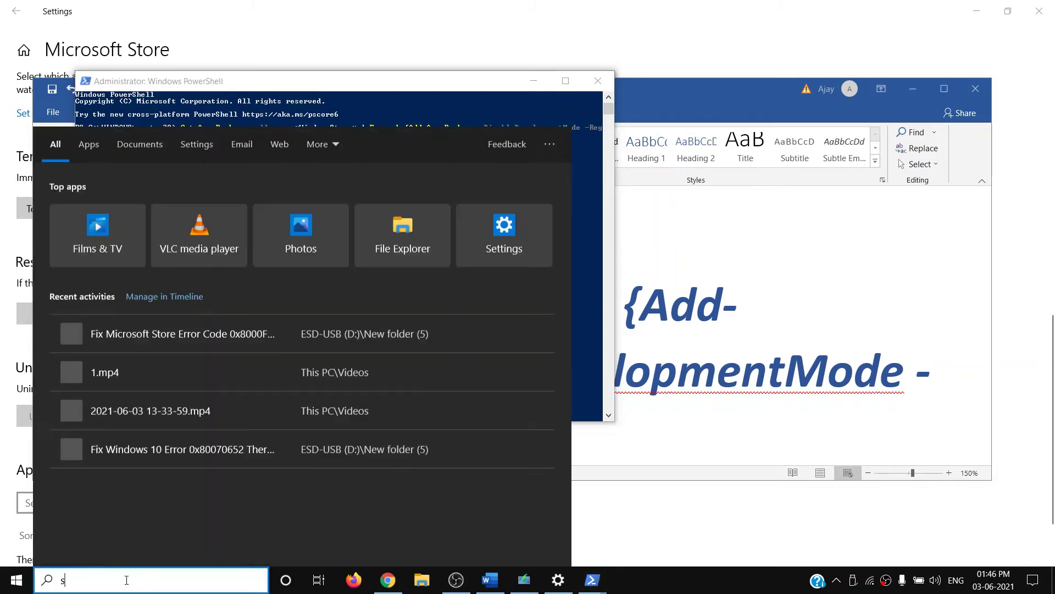
{"action": "type", "text": "store"}
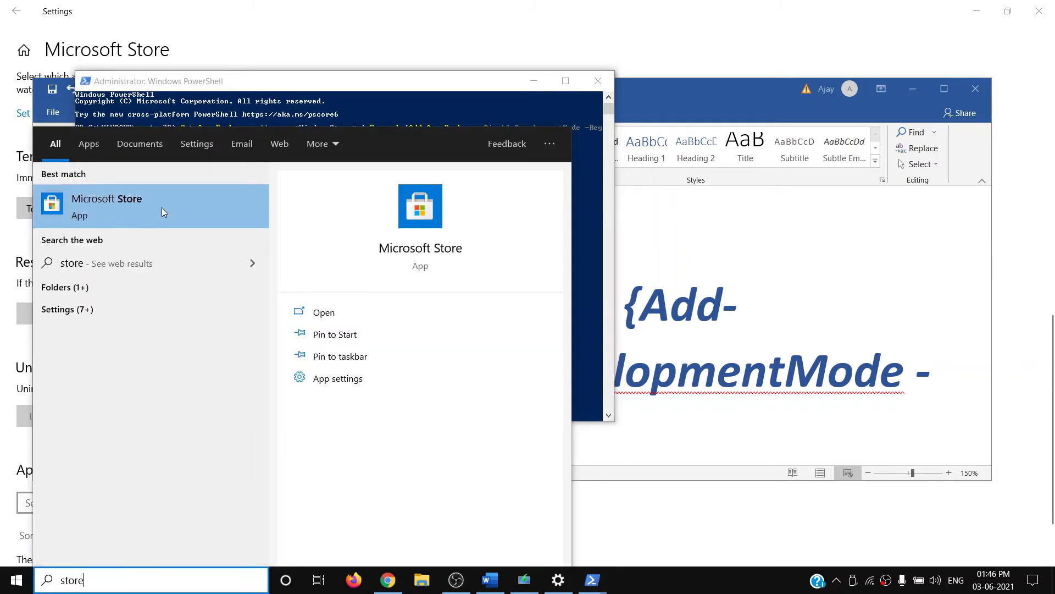
{"action": "key", "text": "Return"}
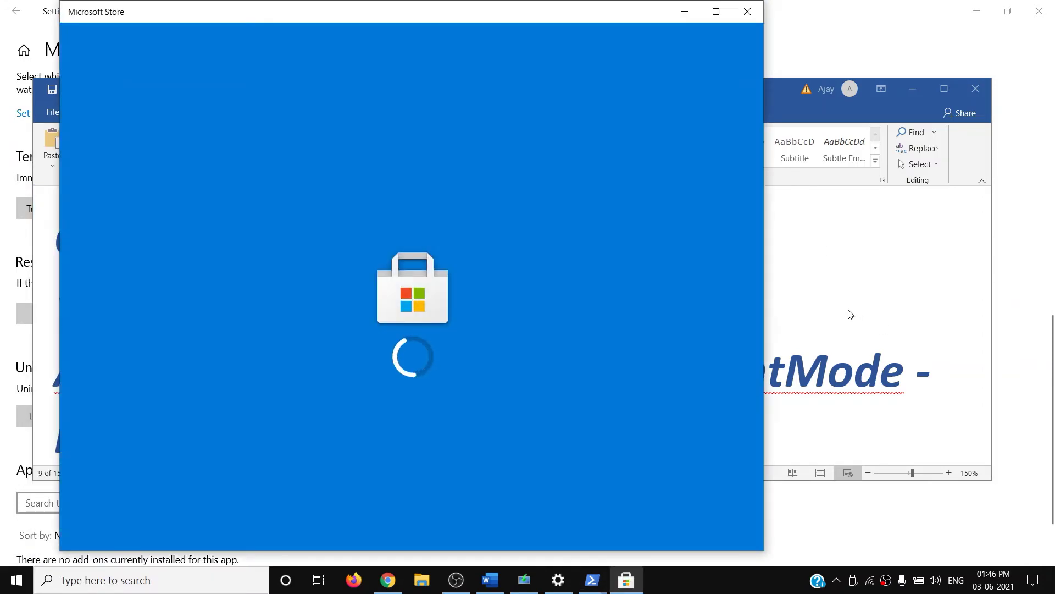
- Switch to the Word instructions and insert a blank line below sfc /scannow in Step 12
{"action": "left_click", "coordinate": [851, 314]}
{"action": "scroll", "coordinate": [271, 385], "scroll_direction": "down", "scroll_amount": 8}
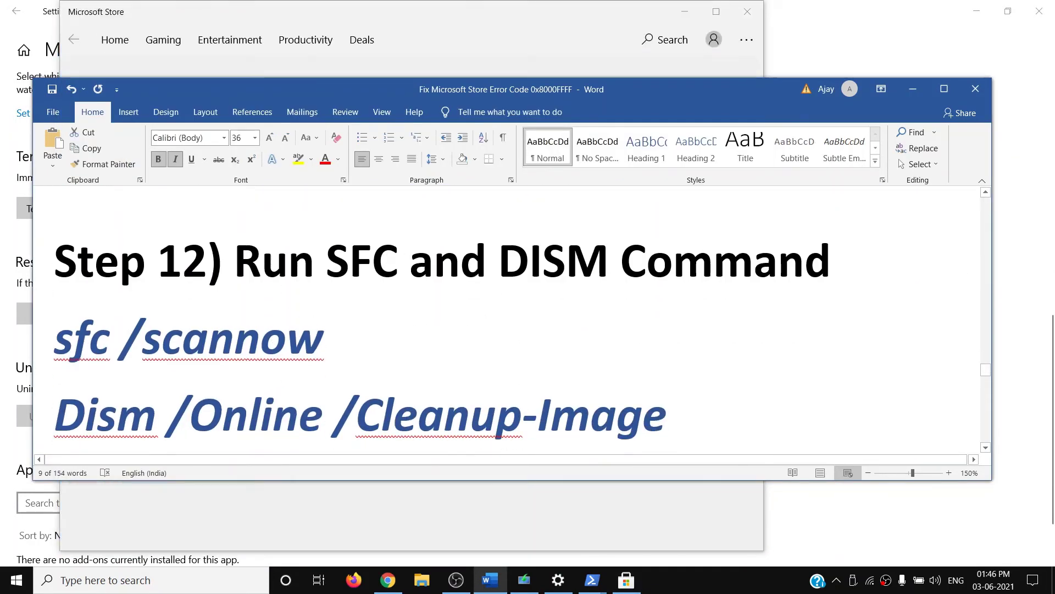
{"action": "scroll", "coordinate": [407, 347], "scroll_direction": "down", "scroll_amount": 1}
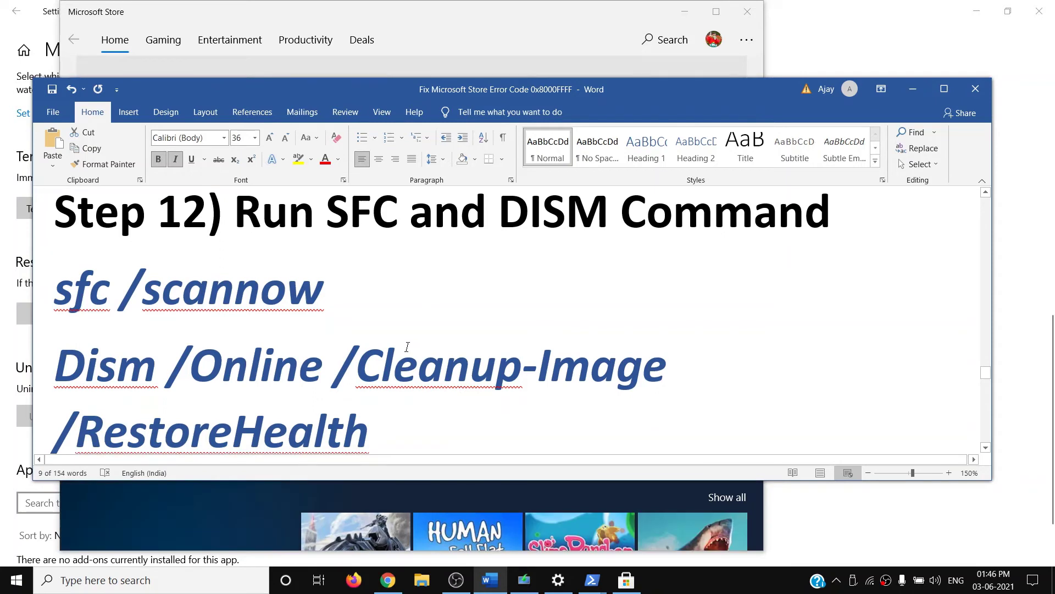
{"action": "scroll", "coordinate": [339, 362], "scroll_direction": "down", "scroll_amount": 1}
{"action": "left_click", "coordinate": [371, 244]}
{"action": "key", "text": "Return"}
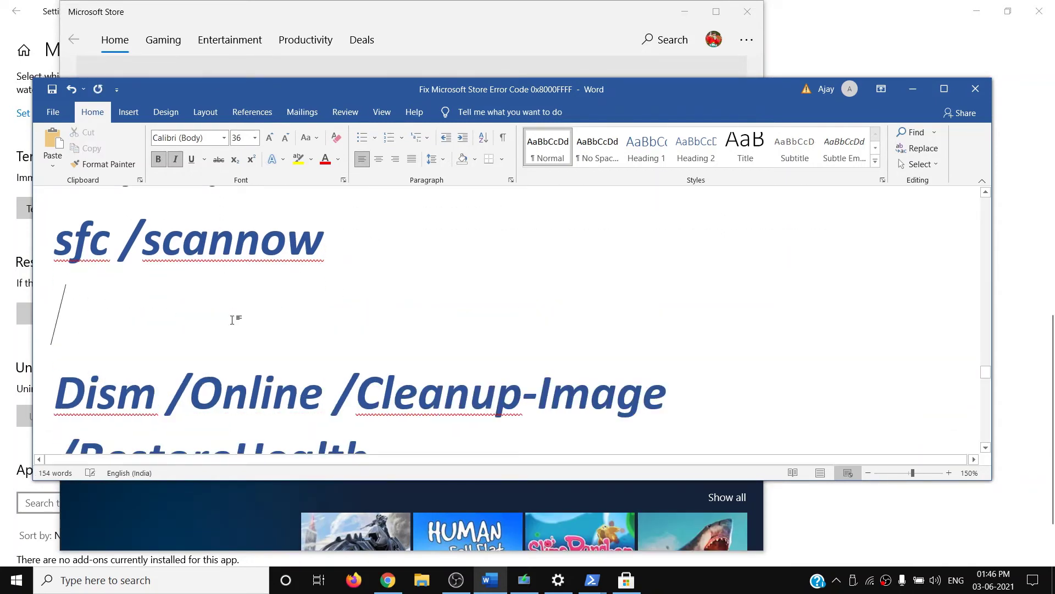
- Search Windows for cmd and open Command Prompt as administrator
{"action": "left_click", "coordinate": [164, 580]}
{"action": "type", "text": "cmd"}
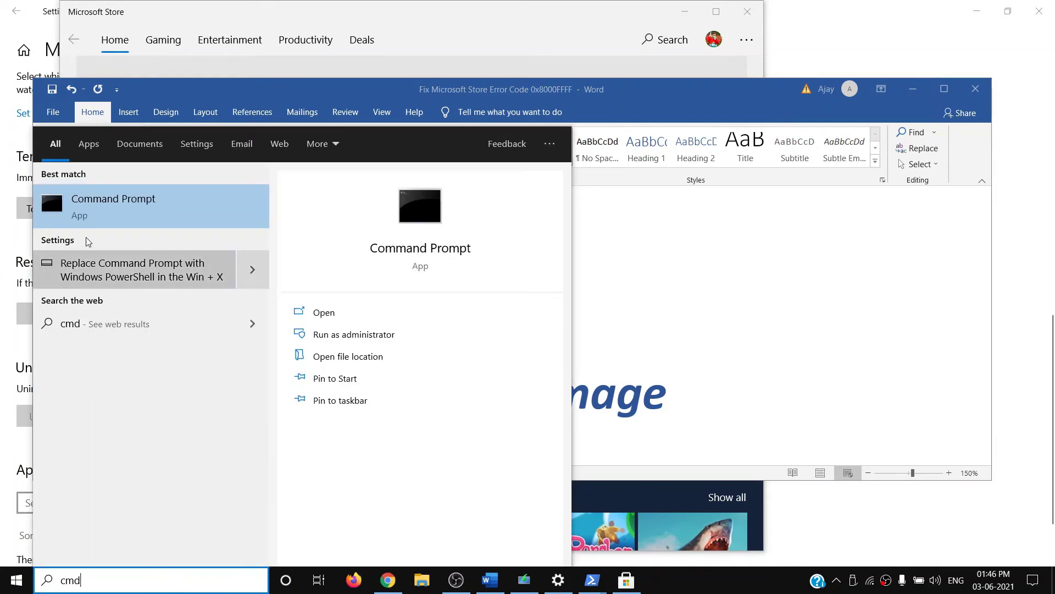
{"action": "right_click", "coordinate": [99, 211]}
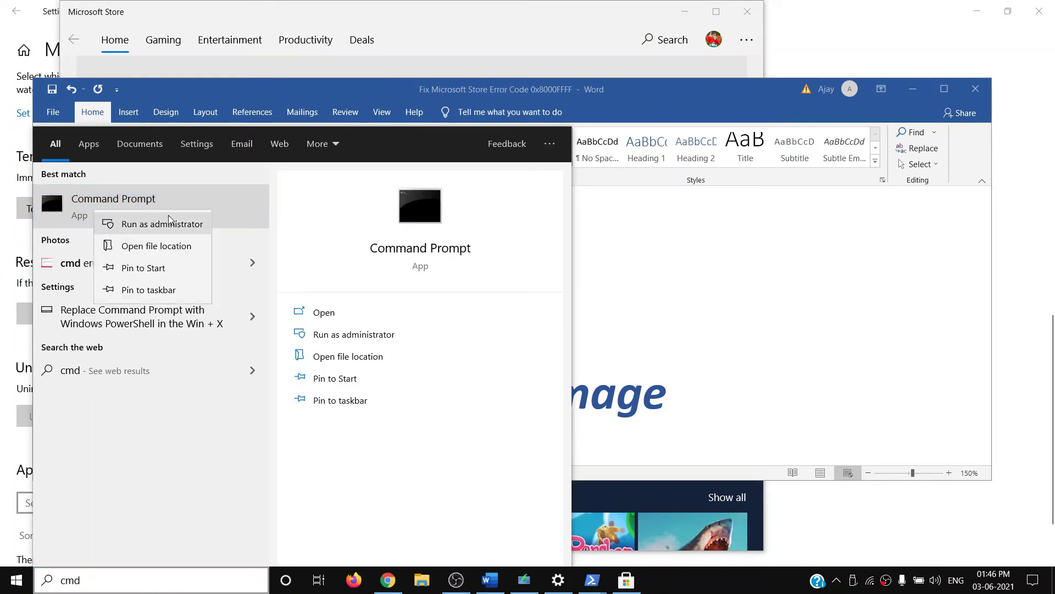
{"action": "left_click", "coordinate": [165, 225]}
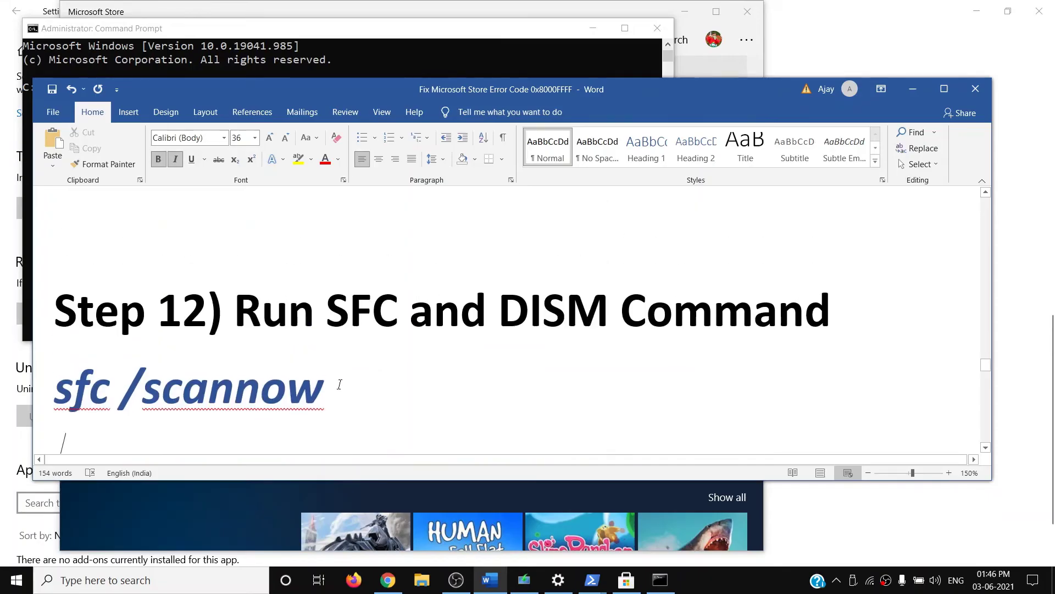
- Copy sfc /scannow from Step 12 of the Word instructions and run it in the administrator Command Prompt
{"action": "left_click_drag", "start_coordinate": [337, 389], "coordinate": [67, 375]}
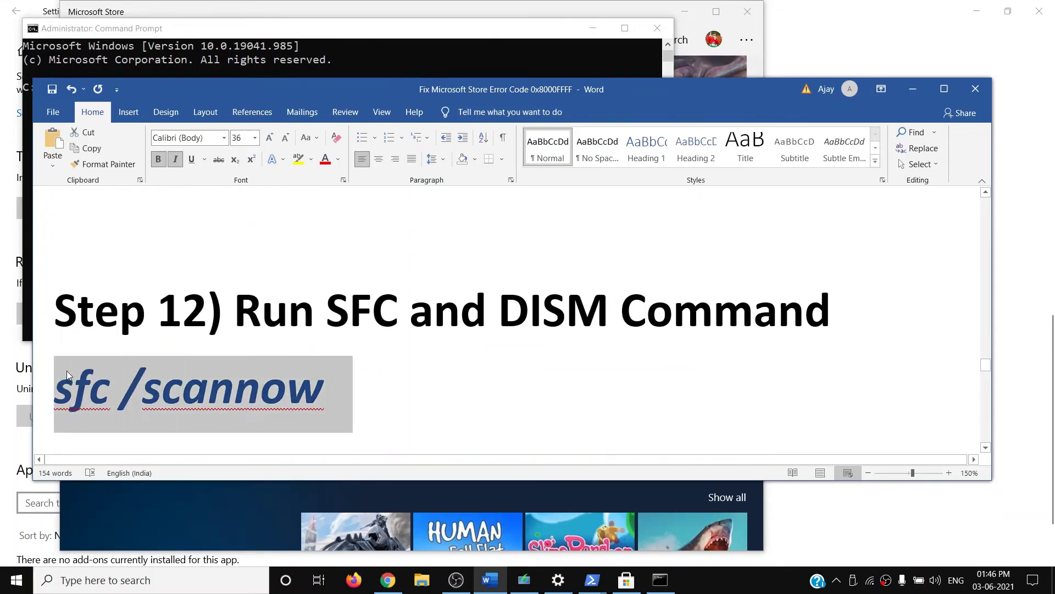
{"action": "left_click", "coordinate": [487, 59]}
{"action": "right_click", "coordinate": [362, 134]}
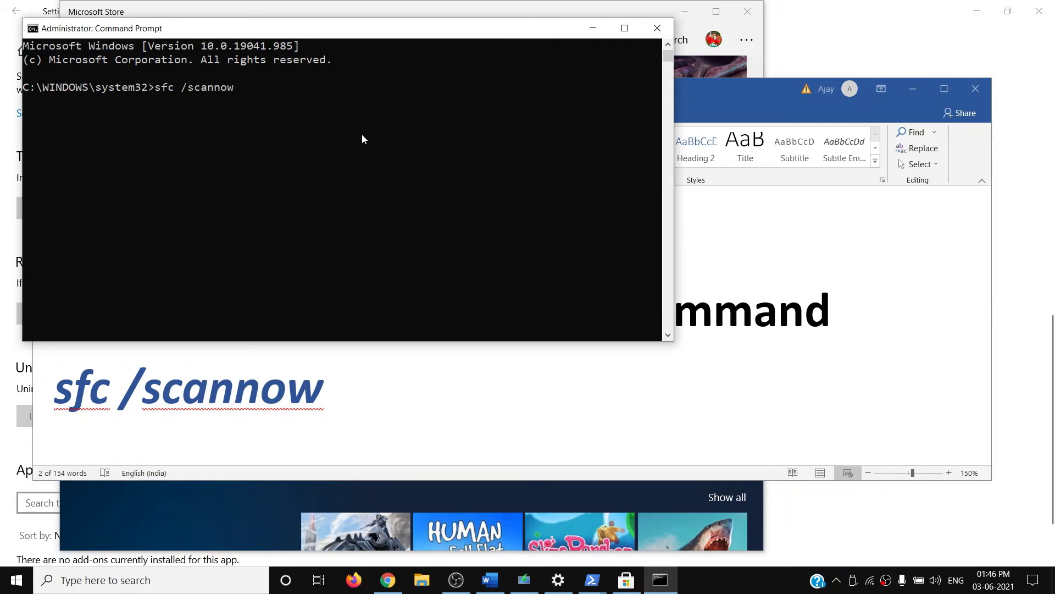
{"action": "key", "text": "Return"}
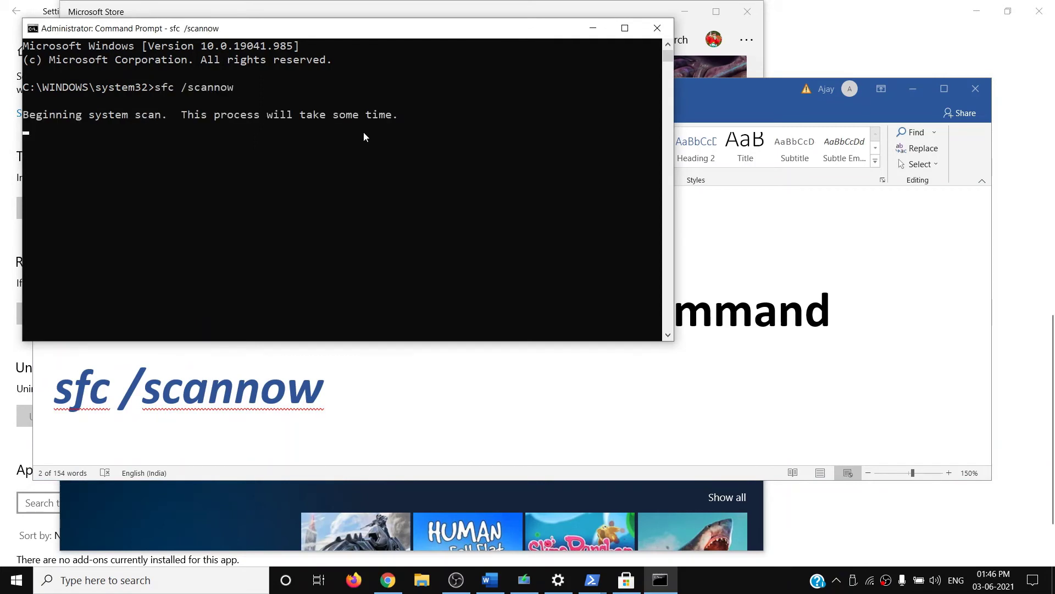
- Highlight the scan's verification percentage in Command Prompt, and minimize the window to return to Step 12 in Word
{"action": "left_click_drag", "start_coordinate": [105, 158], "coordinate": [130, 166]}
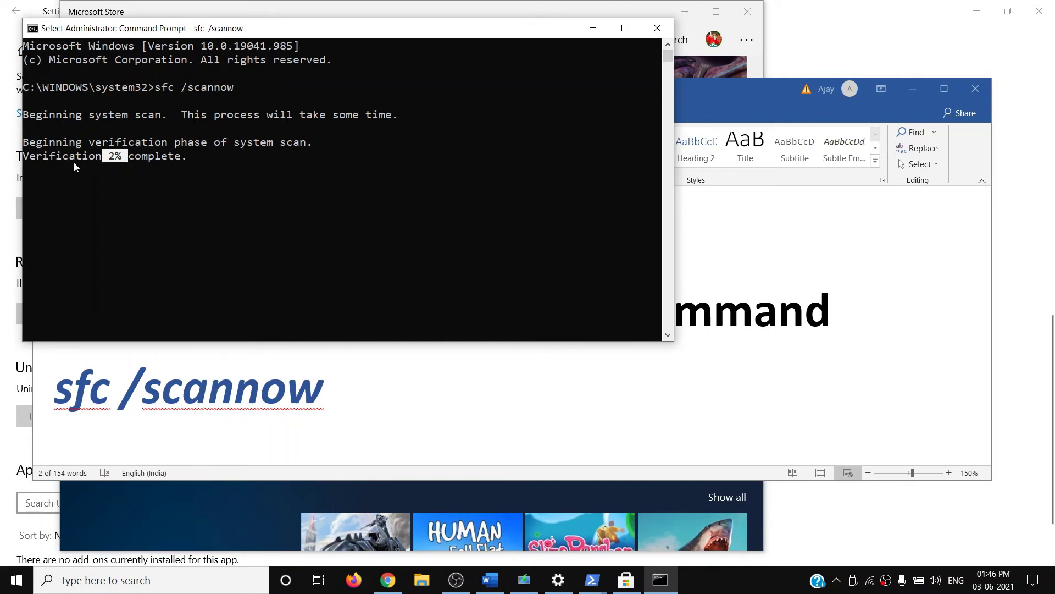
{"action": "left_click", "coordinate": [593, 28]}
{"action": "scroll", "coordinate": [276, 417], "scroll_direction": "down", "scroll_amount": 3}
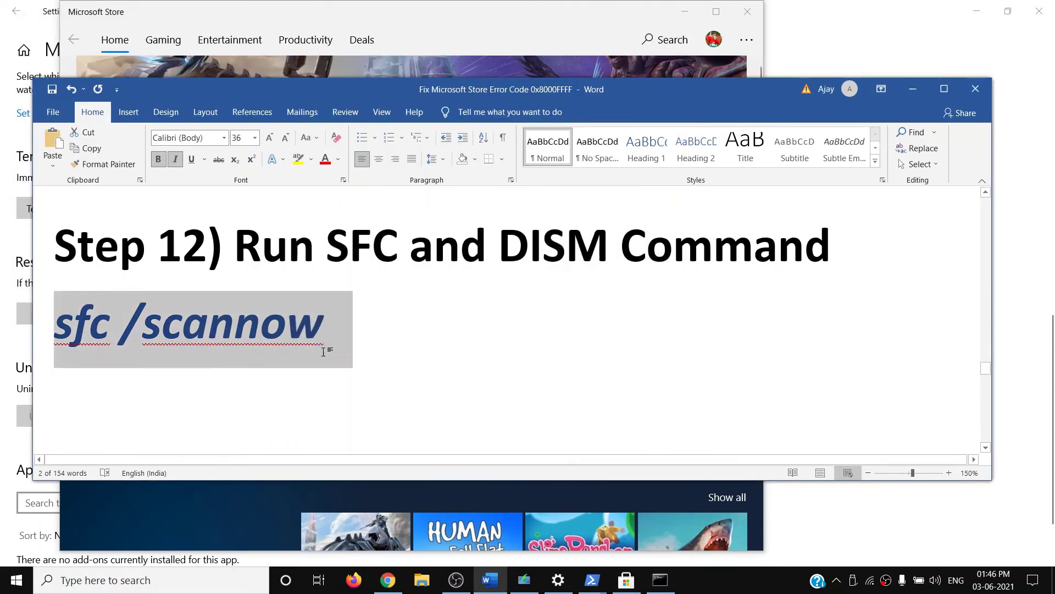
- Copy Dism /Online /Cleanup-Image /RestoreHealth from the Word instructions and run it in a new administrator Command Prompt
{"action": "scroll", "coordinate": [276, 417], "scroll_direction": "down", "scroll_amount": 3}
{"action": "triple_click", "coordinate": [91, 299]}
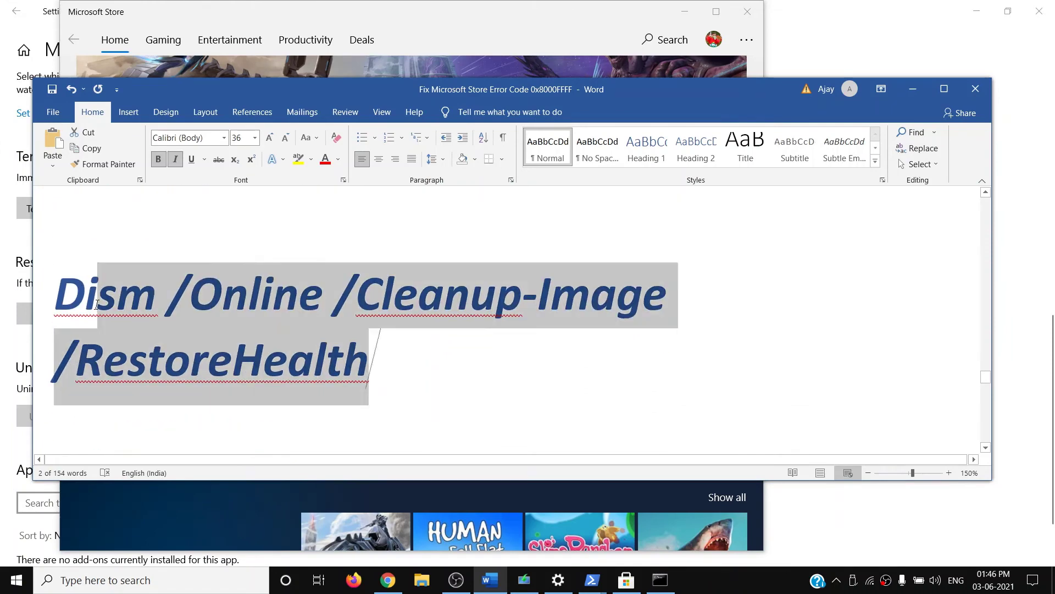
{"action": "left_click", "coordinate": [115, 580]}
{"action": "type", "text": "cmd"}
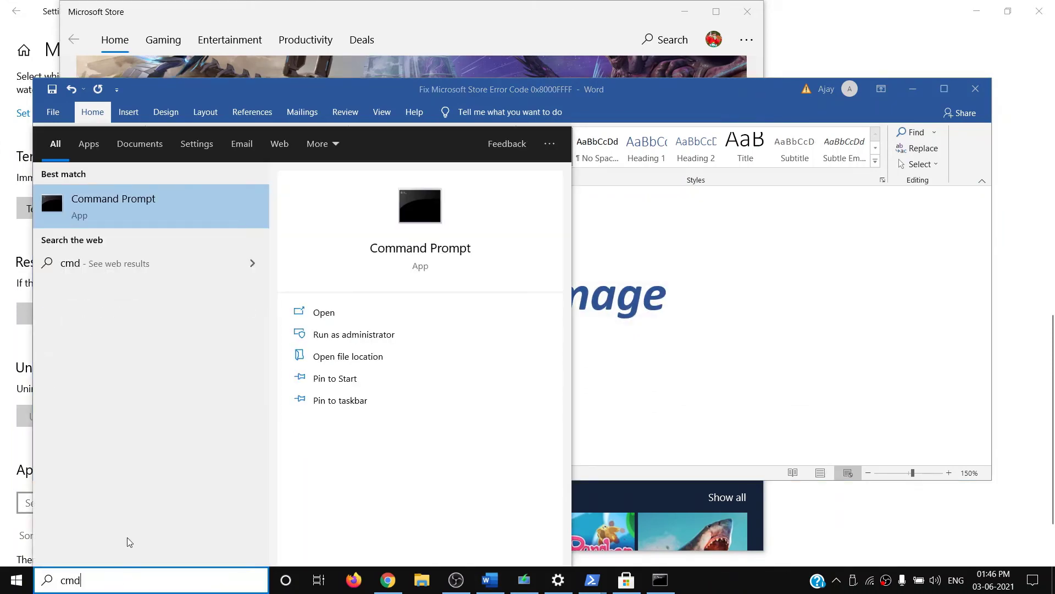
{"action": "right_click", "coordinate": [118, 213]}
{"action": "left_click", "coordinate": [171, 228]}
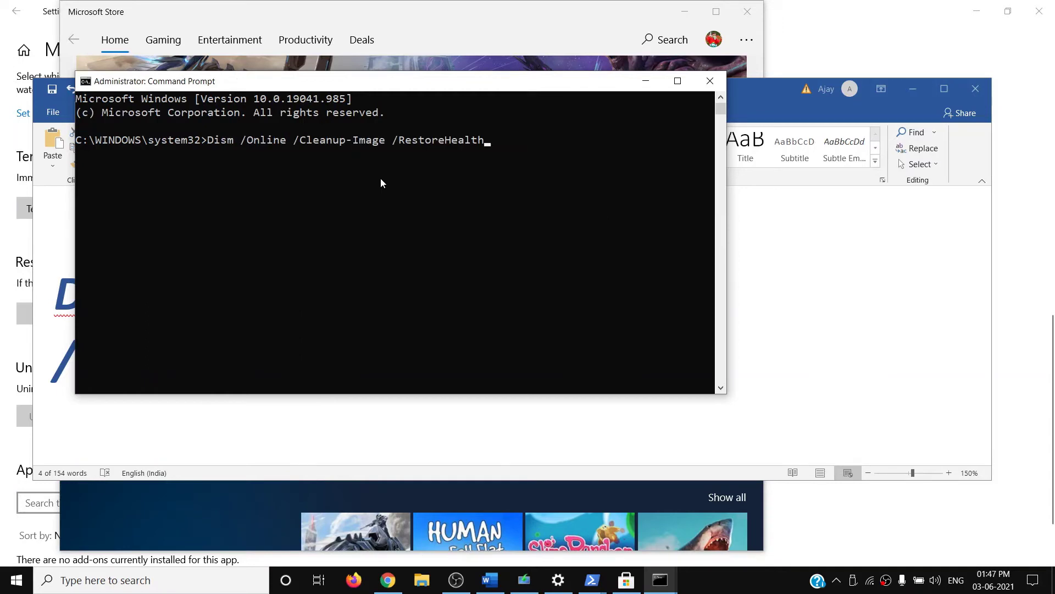
{"action": "key", "text": "Return"}
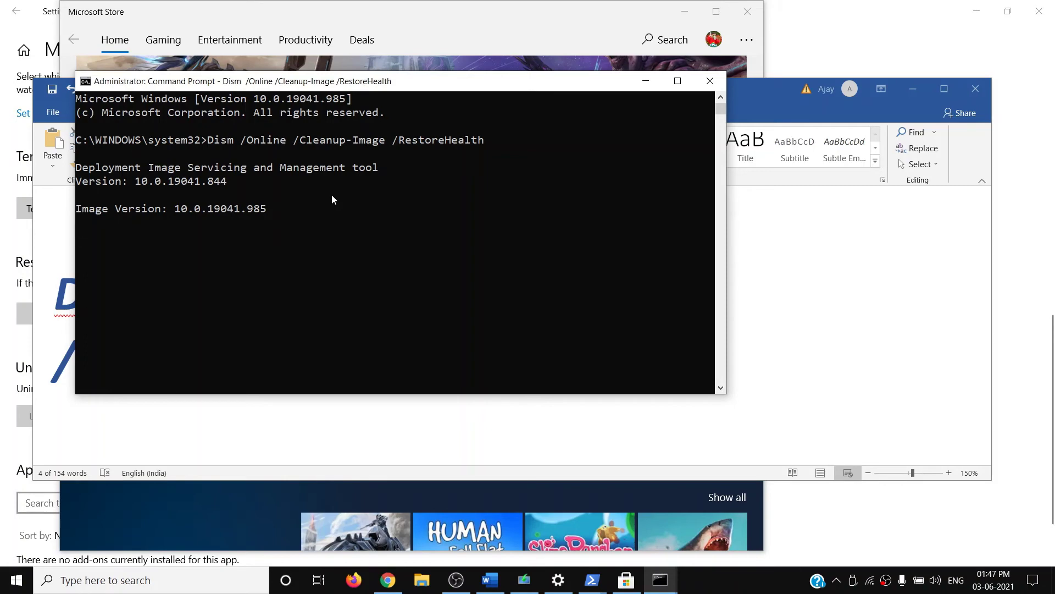
- Copy inetcpl.cpl from Step 13 of the Word instructions, search Windows for it and open Internet Properties
{"action": "left_click", "coordinate": [843, 311]}
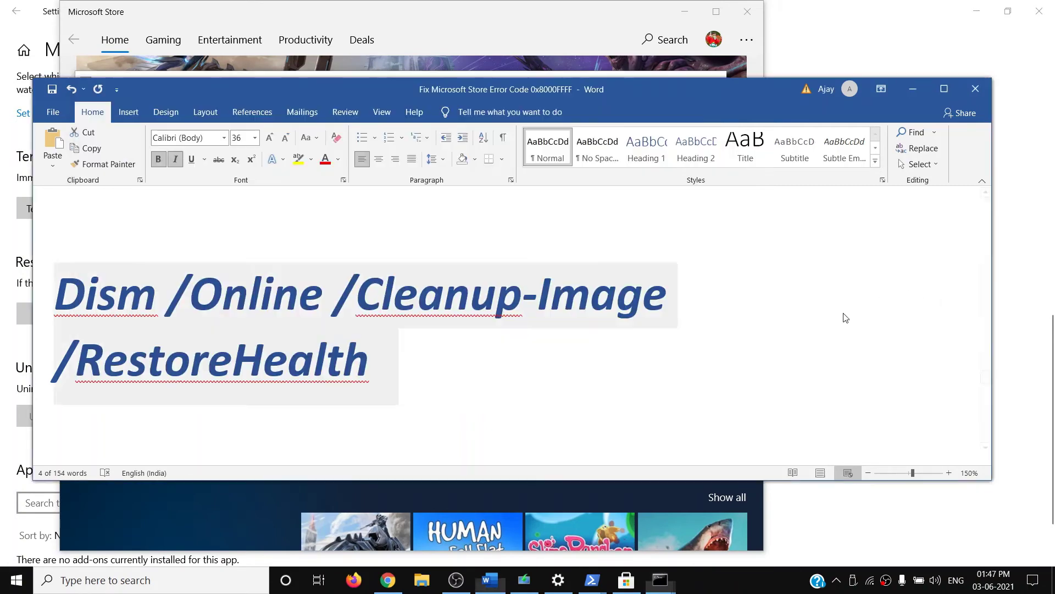
{"action": "scroll", "coordinate": [352, 347], "scroll_direction": "down", "scroll_amount": 3}
{"action": "scroll", "coordinate": [319, 293], "scroll_direction": "down", "scroll_amount": 1}
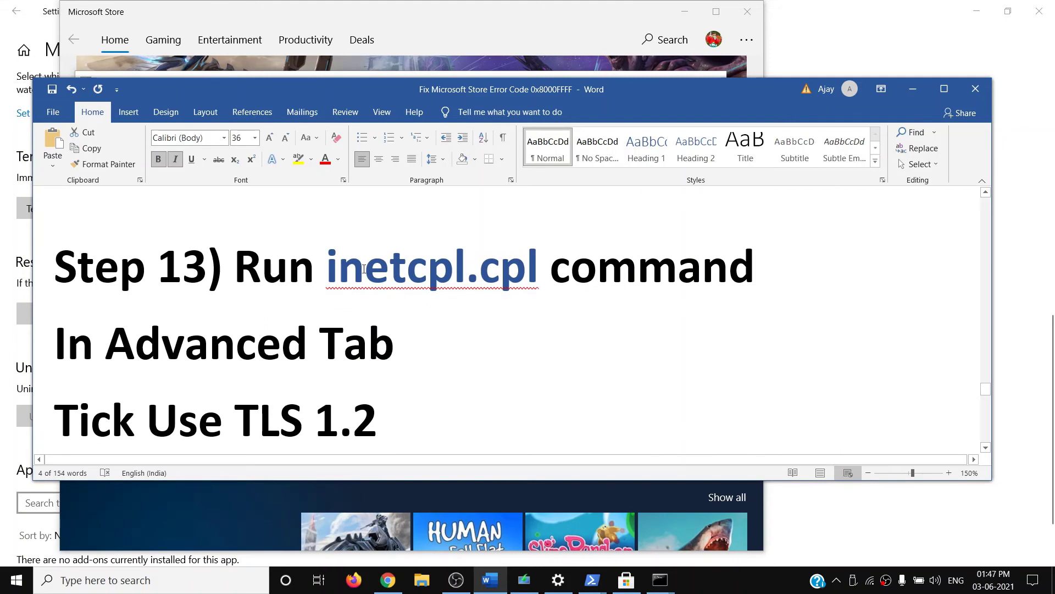
{"action": "mouse_move", "coordinate": [337, 268]}
{"action": "left_mouse_down"}
{"action": "mouse_move", "coordinate": [483, 268]}
{"action": "mouse_move", "coordinate": [348, 275]}
{"action": "left_mouse_up"}
{"action": "key", "text": "ctrl+c"}
{"action": "left_click", "coordinate": [75, 581]}
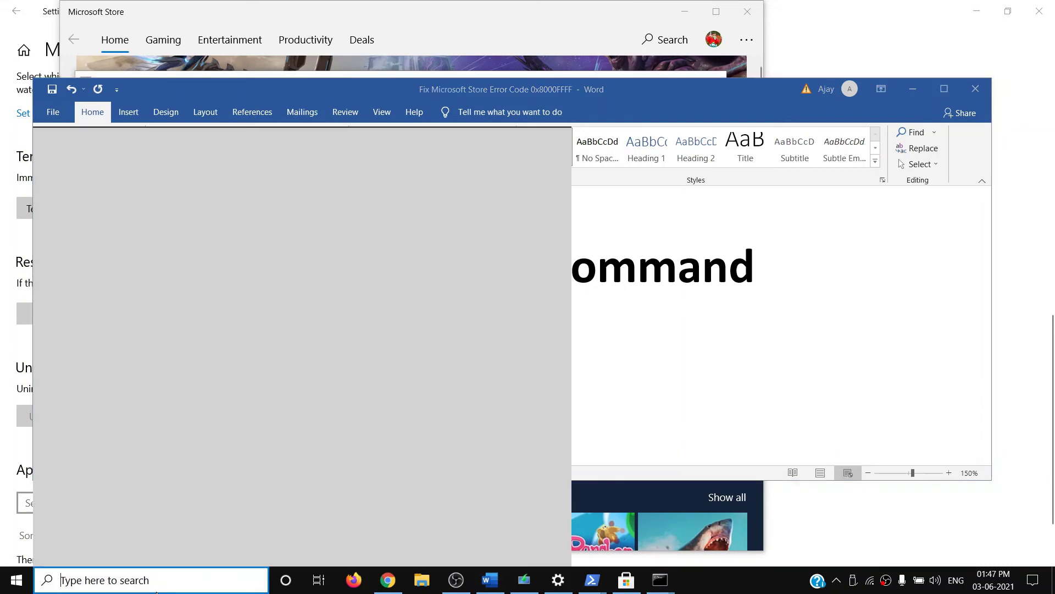
{"action": "key", "text": "ctrl+v"}
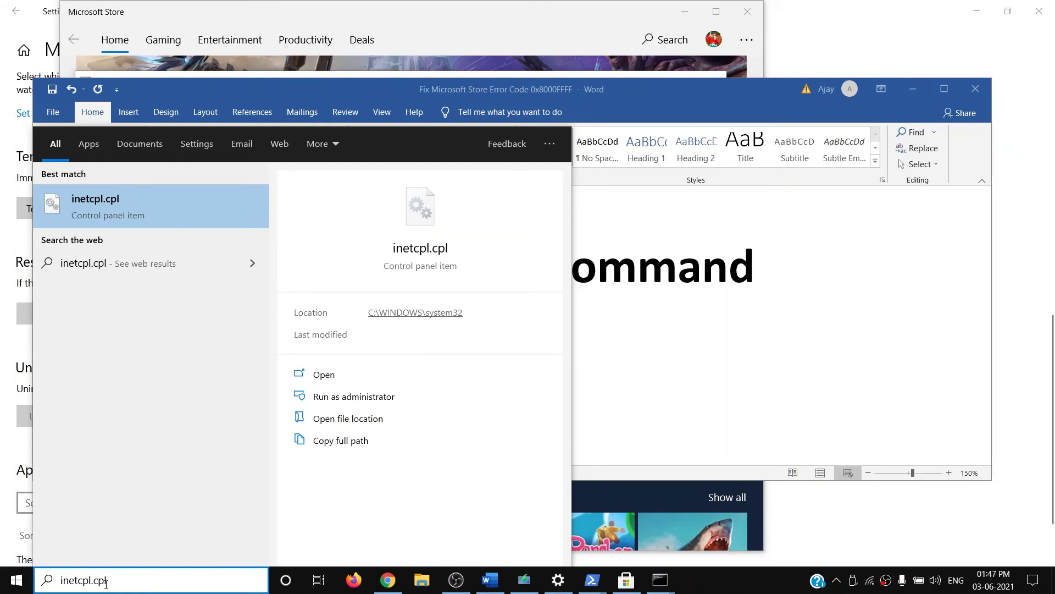
{"action": "left_click", "coordinate": [108, 203]}
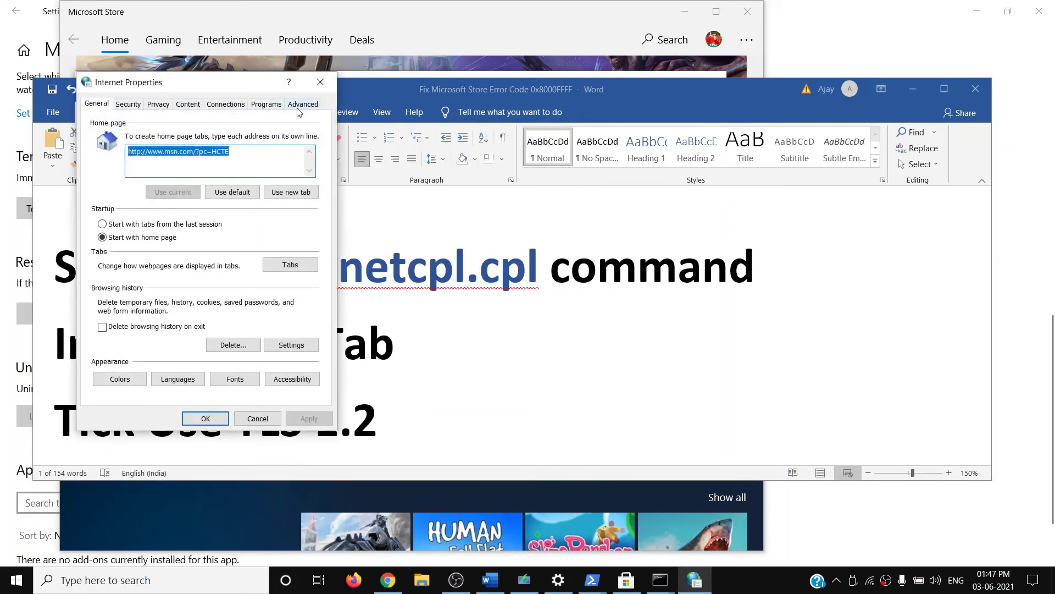
- Untick and re-tick Use TLS 1.0, 1.1, 1.2 and 1.3 in the advanced Internet Properties settings, and apply them
{"action": "left_click", "coordinate": [301, 104]}
{"action": "scroll", "coordinate": [176, 248], "scroll_direction": "down", "scroll_amount": 15}
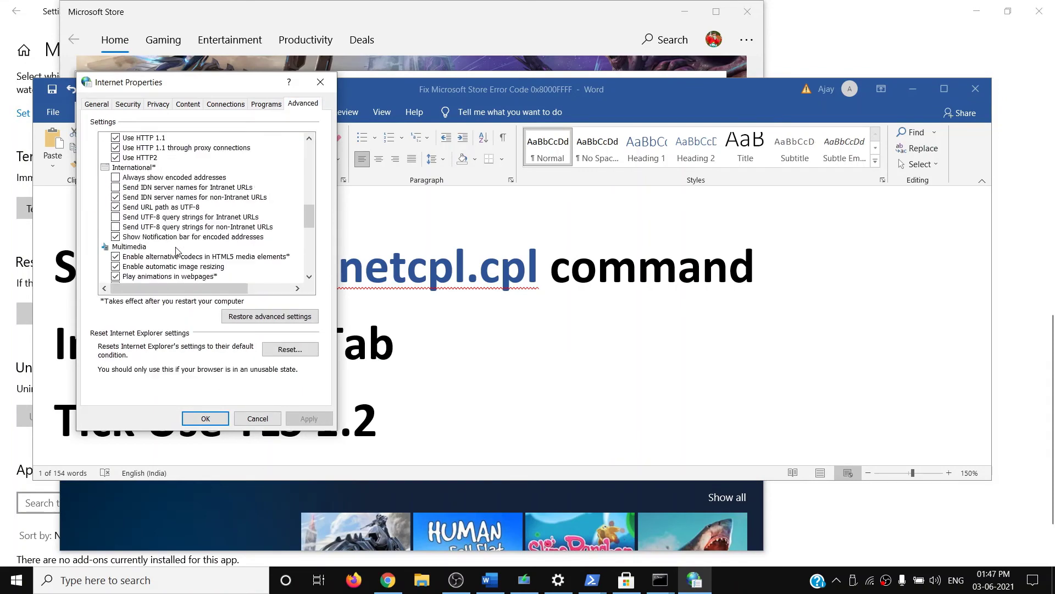
{"action": "scroll", "coordinate": [177, 256], "scroll_direction": "down", "scroll_amount": 1}
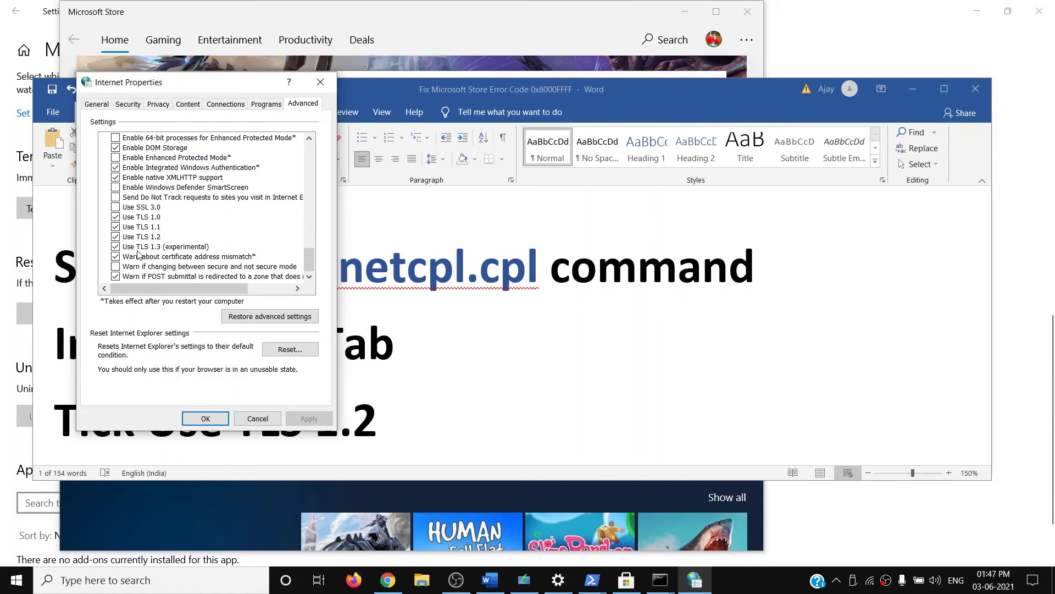
{"action": "left_click", "coordinate": [119, 218]}
{"action": "left_click", "coordinate": [118, 227]}
{"action": "left_click", "coordinate": [117, 237]}
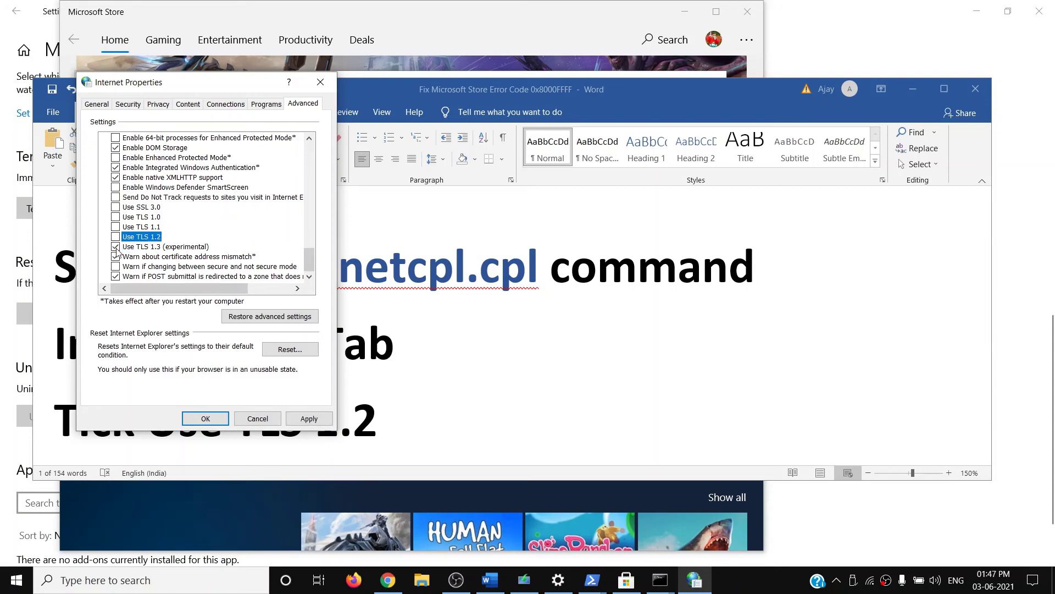
{"action": "left_click", "coordinate": [116, 248]}
{"action": "left_click", "coordinate": [116, 217]}
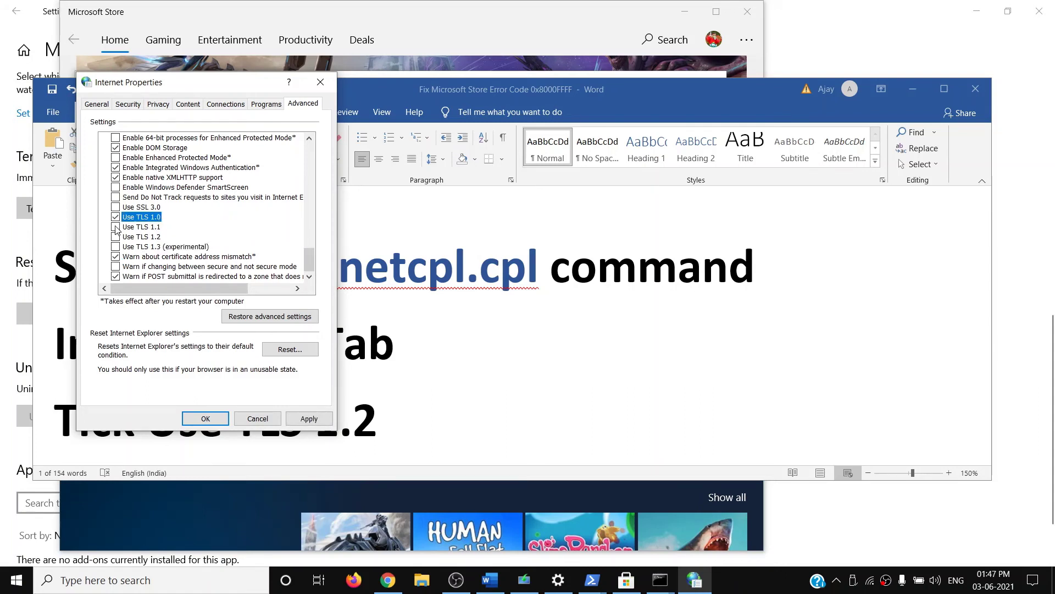
{"action": "left_click", "coordinate": [116, 227]}
{"action": "left_click", "coordinate": [116, 237]}
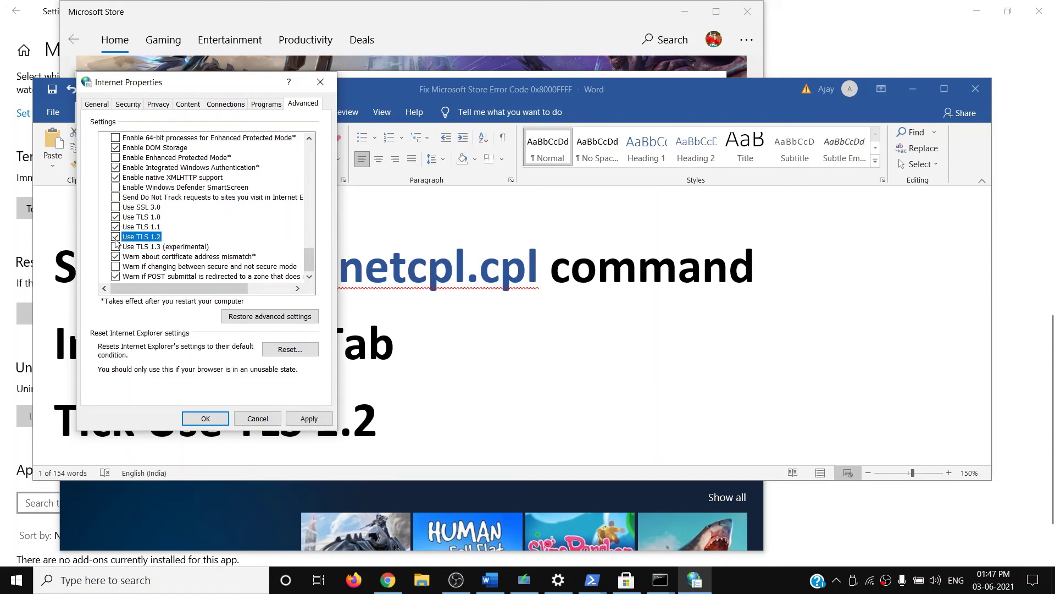
{"action": "left_click", "coordinate": [116, 247]}
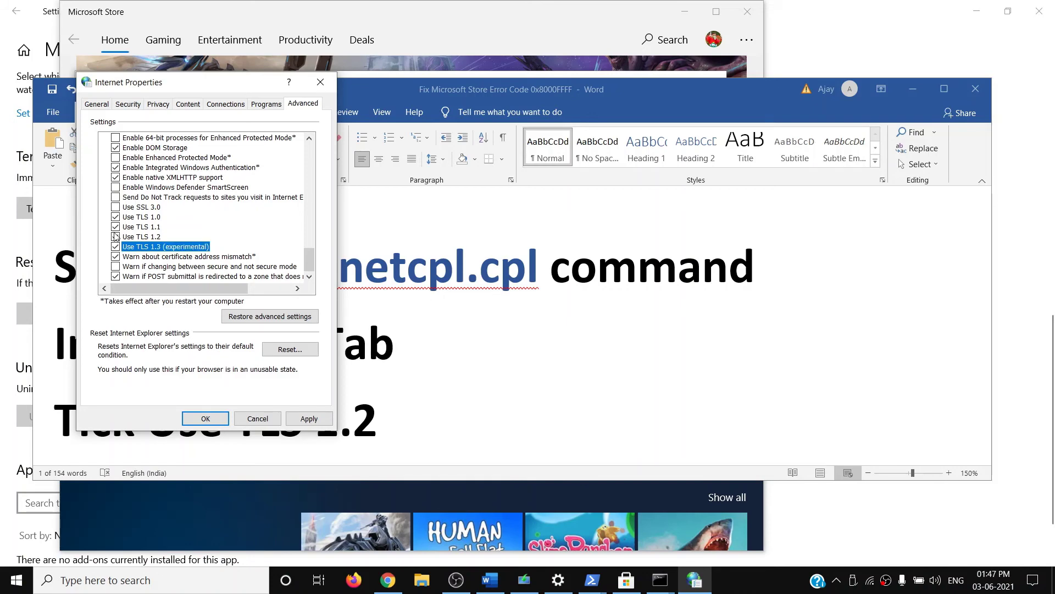
{"action": "left_click", "coordinate": [308, 418]}
{"action": "left_click", "coordinate": [205, 419]}
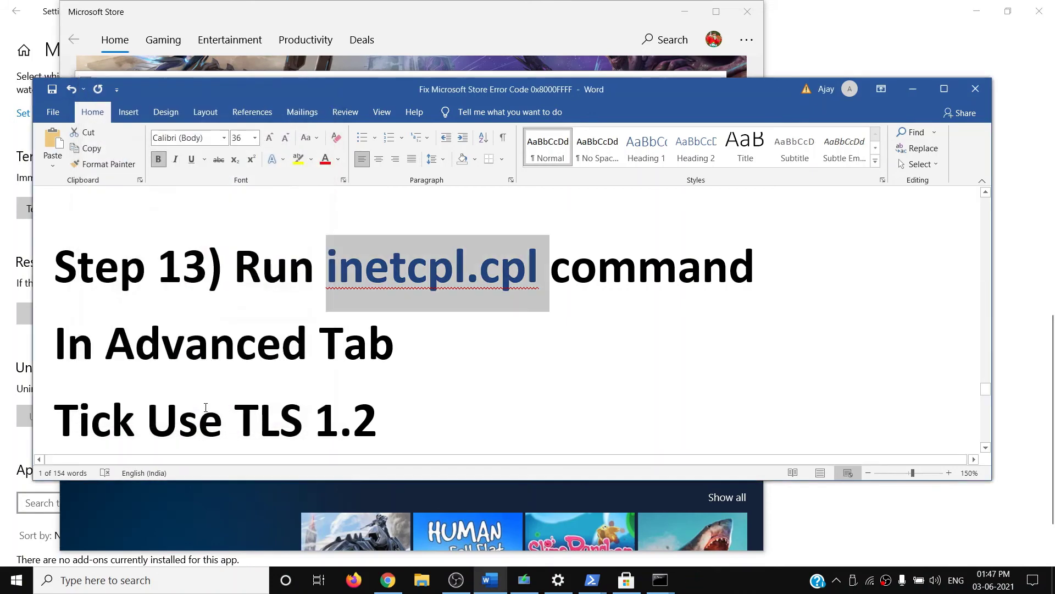
- Go to Step 14 in the Word instructions and highlight its Media Creation Tool heading and download link
{"action": "scroll", "coordinate": [406, 351], "scroll_direction": "down", "scroll_amount": 5}
{"action": "scroll", "coordinate": [406, 352], "scroll_direction": "down", "scroll_amount": 1}
{"action": "left_click_drag", "start_coordinate": [233, 278], "coordinate": [349, 341]}
{"action": "scroll", "coordinate": [480, 349], "scroll_direction": "down", "scroll_amount": 3}
{"action": "left_click_drag", "start_coordinate": [805, 376], "coordinate": [137, 310]}
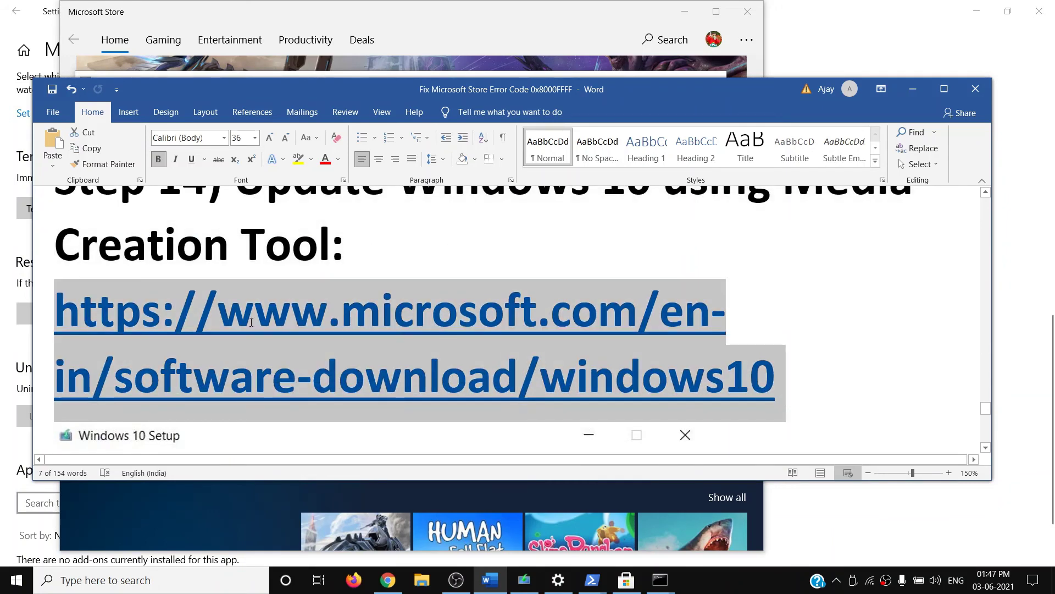
- Switch to the Download Windows 10 page in Chrome and highlight "media creation tool" in the installation media section
{"action": "left_click", "coordinate": [388, 580]}
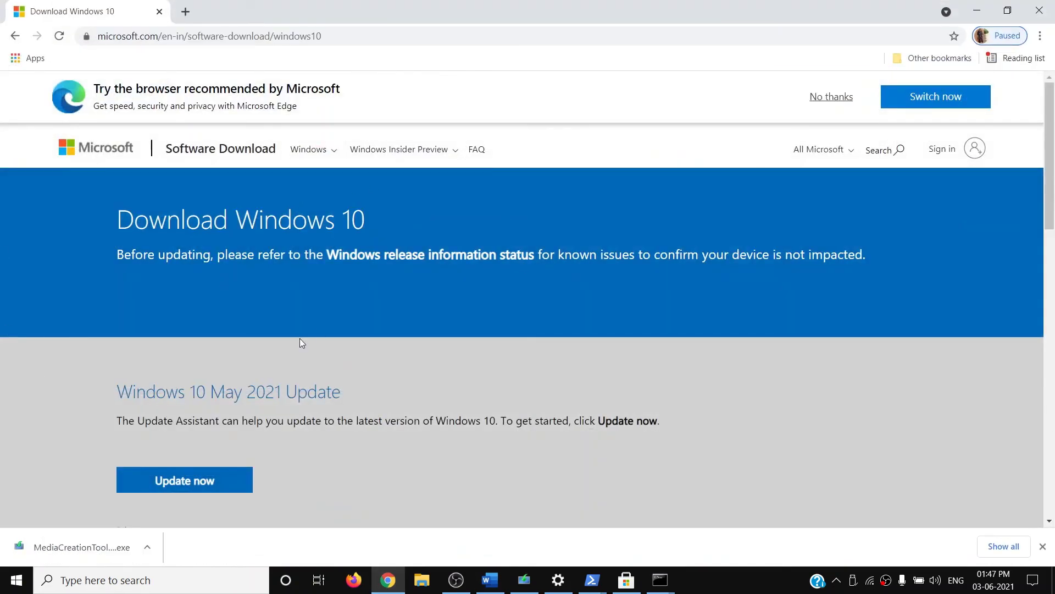
{"action": "scroll", "coordinate": [301, 342], "scroll_direction": "down", "scroll_amount": 5}
{"action": "left_click_drag", "start_coordinate": [118, 389], "coordinate": [213, 389]}
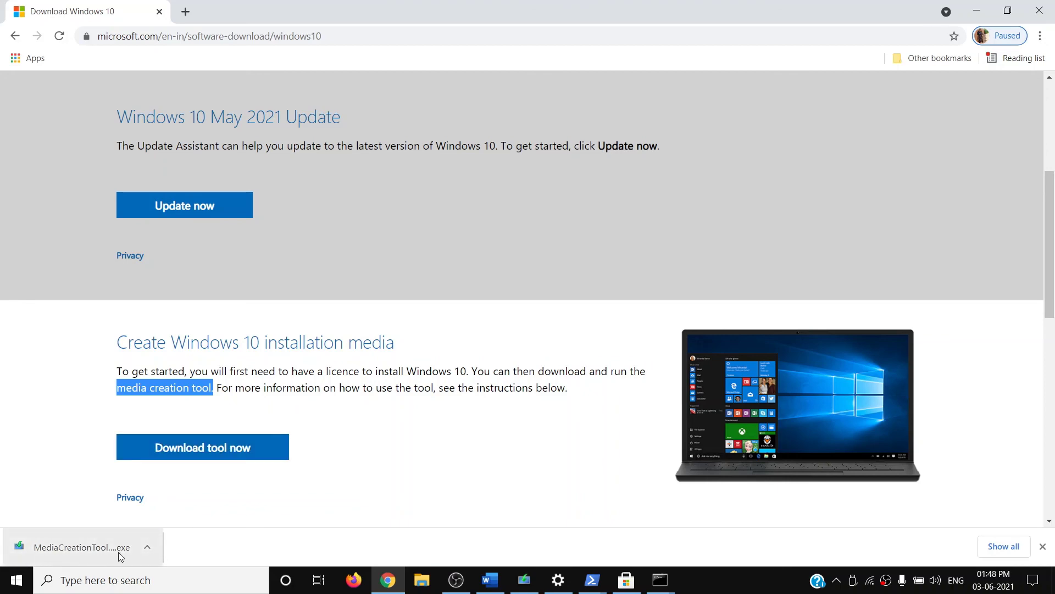
- Switch to Windows 10 Setup, accept the license terms and proceed with Upgrade this PC now
{"action": "left_click", "coordinate": [534, 586]}
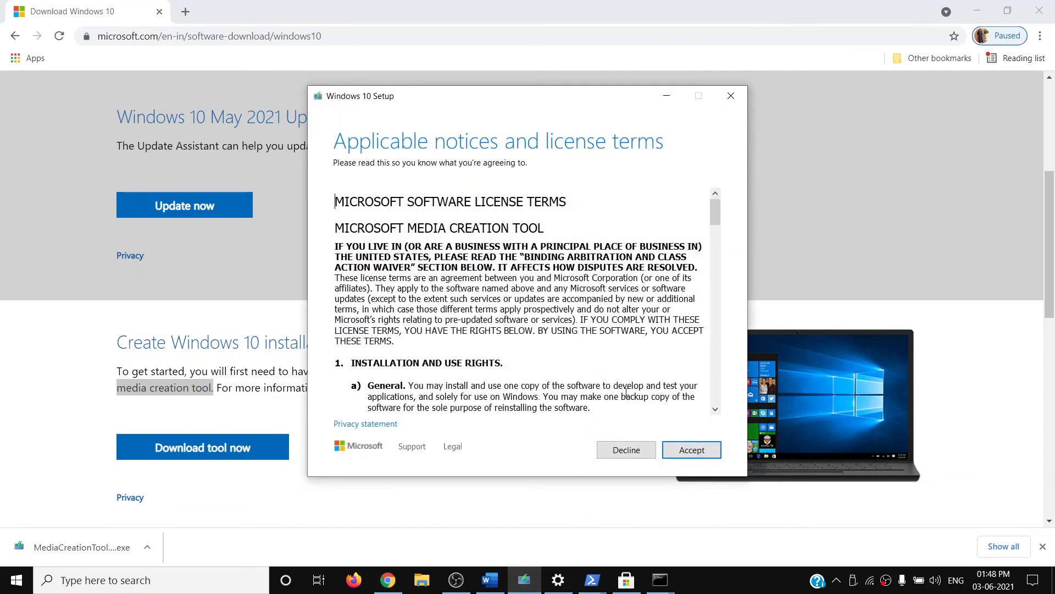
{"action": "left_click", "coordinate": [697, 451]}
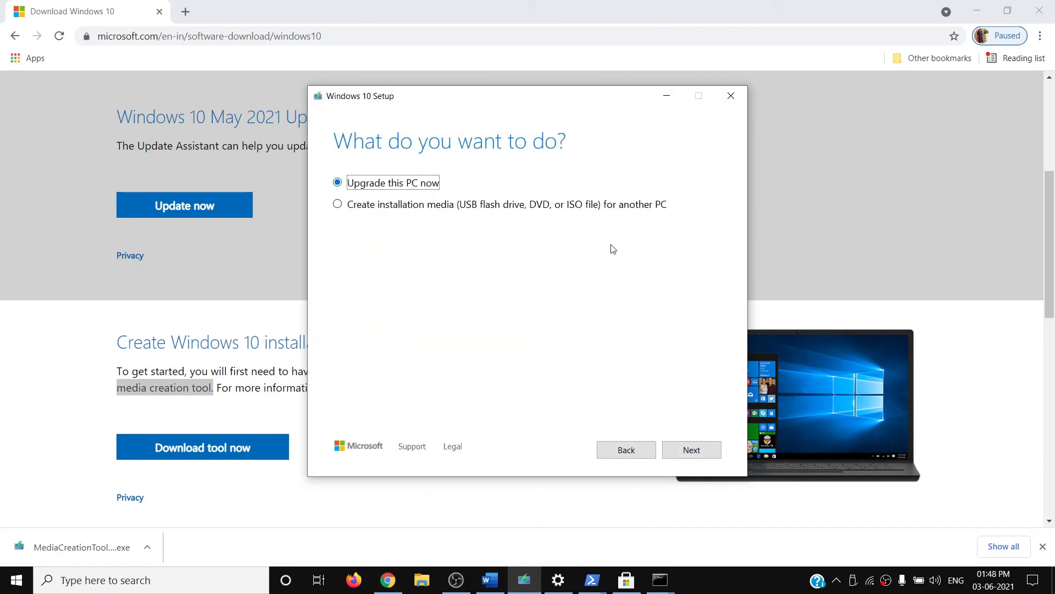
{"action": "left_click", "coordinate": [693, 448]}
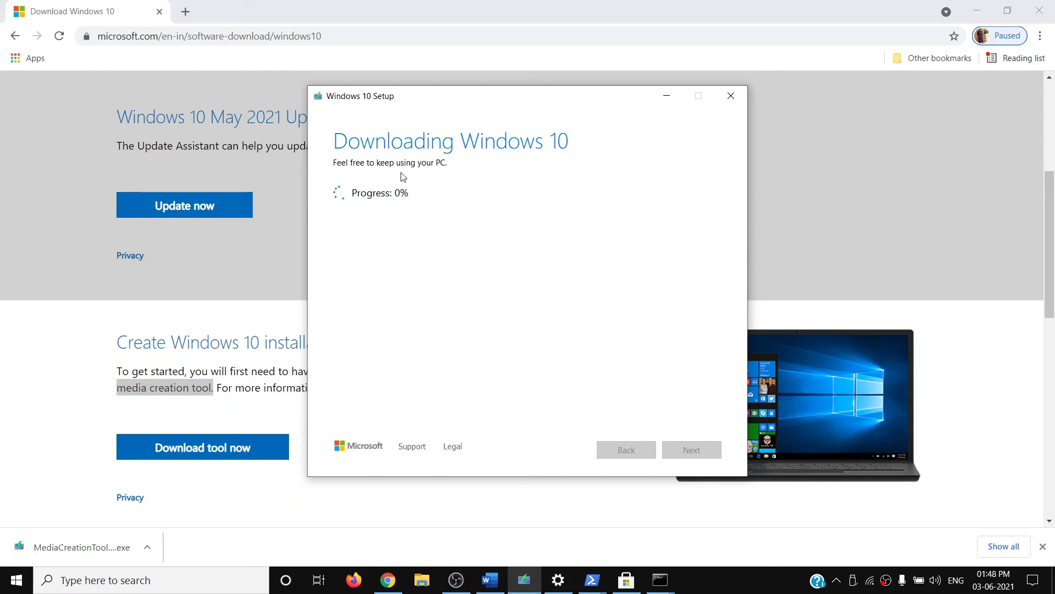
- Return to Word, maximize the window and examine the Ready to install screenshot under Step 14
{"action": "left_click", "coordinate": [490, 580]}
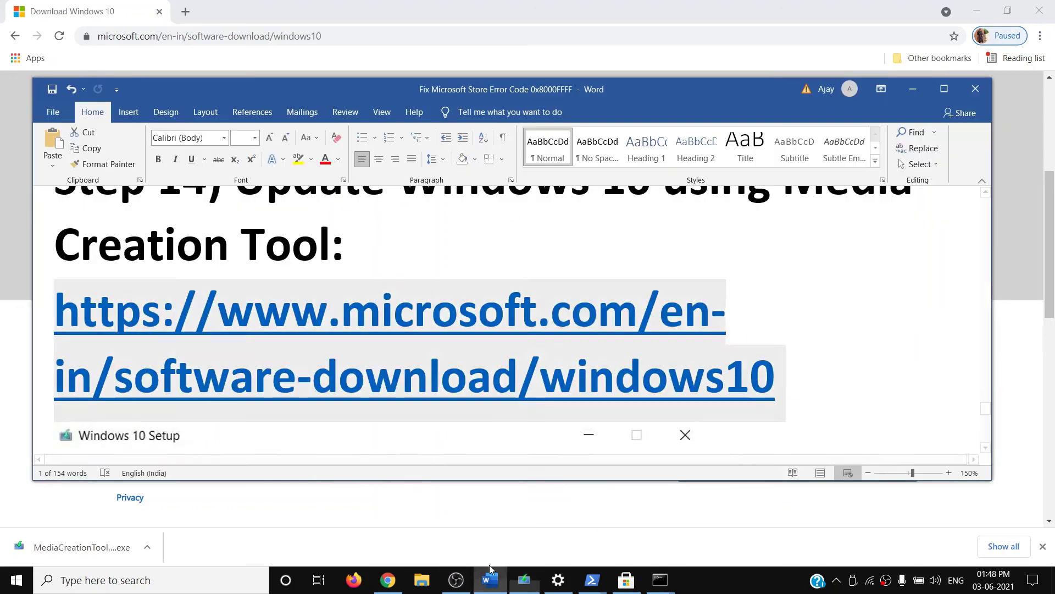
{"action": "left_click", "coordinate": [945, 88]}
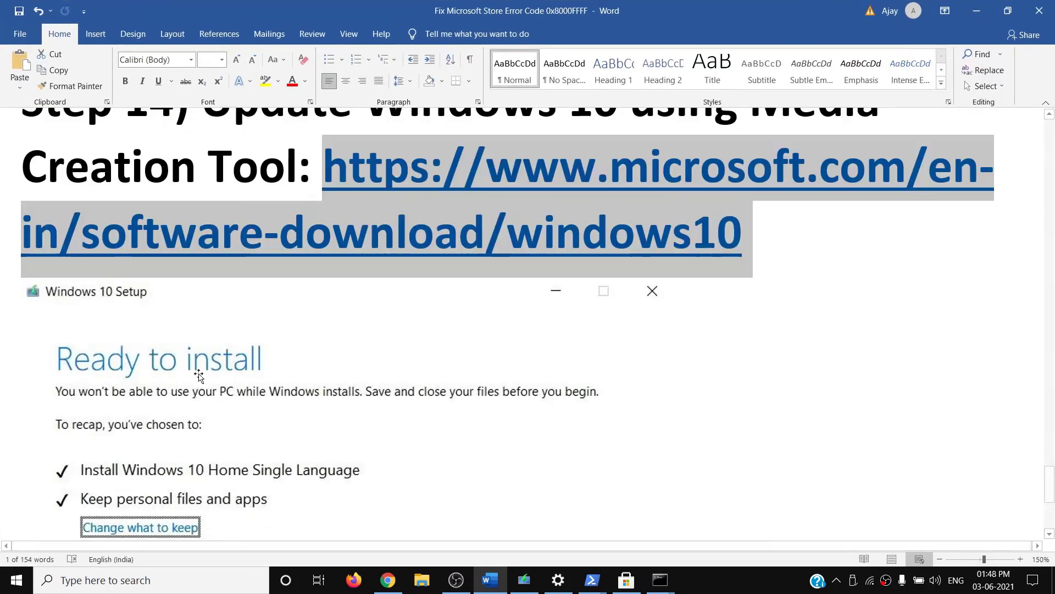
{"action": "scroll", "coordinate": [231, 375], "scroll_direction": "down", "scroll_amount": 1}
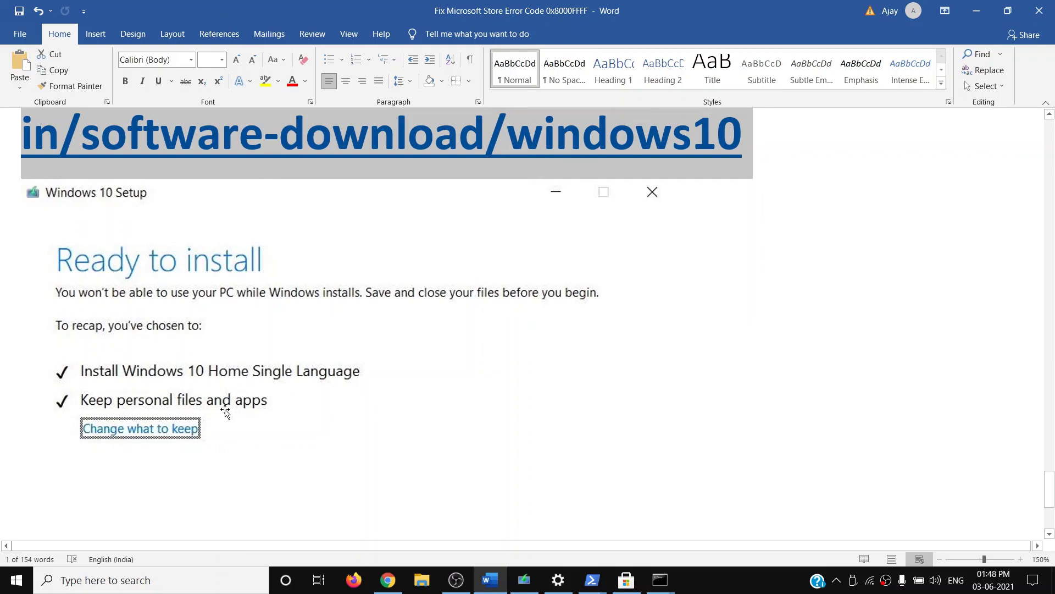
{"action": "scroll", "coordinate": [660, 401], "scroll_direction": "down", "scroll_amount": 5}
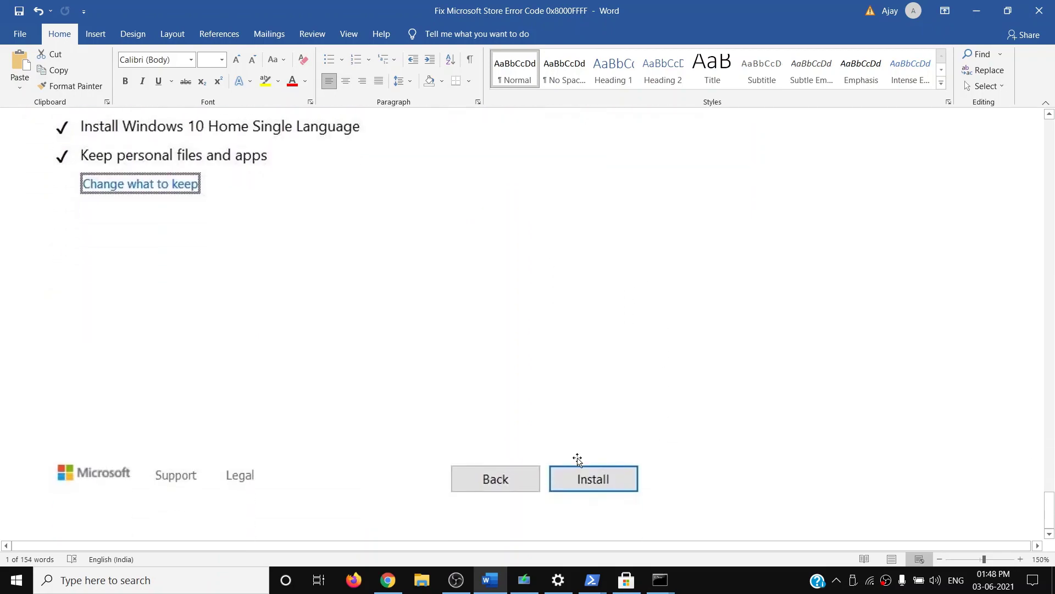
{"action": "scroll", "coordinate": [853, 439], "scroll_direction": "up", "scroll_amount": 20}
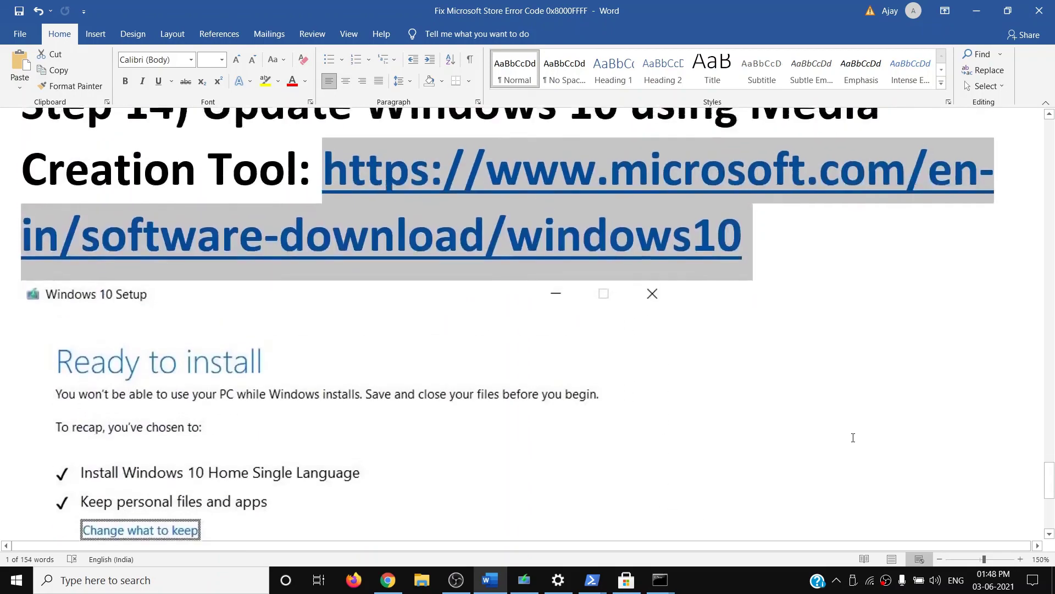
{"action": "scroll", "coordinate": [848, 435], "scroll_direction": "down", "scroll_amount": 5}
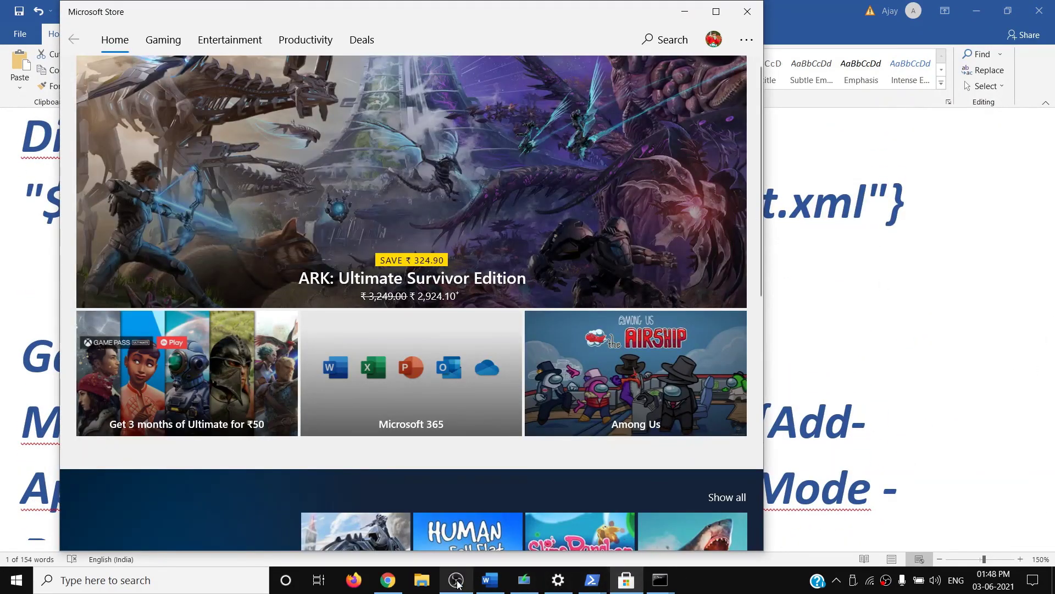
- Bring the Word instructions back to the front and return to the document's title and first steps
{"action": "mouse_move", "coordinate": [660, 582]}
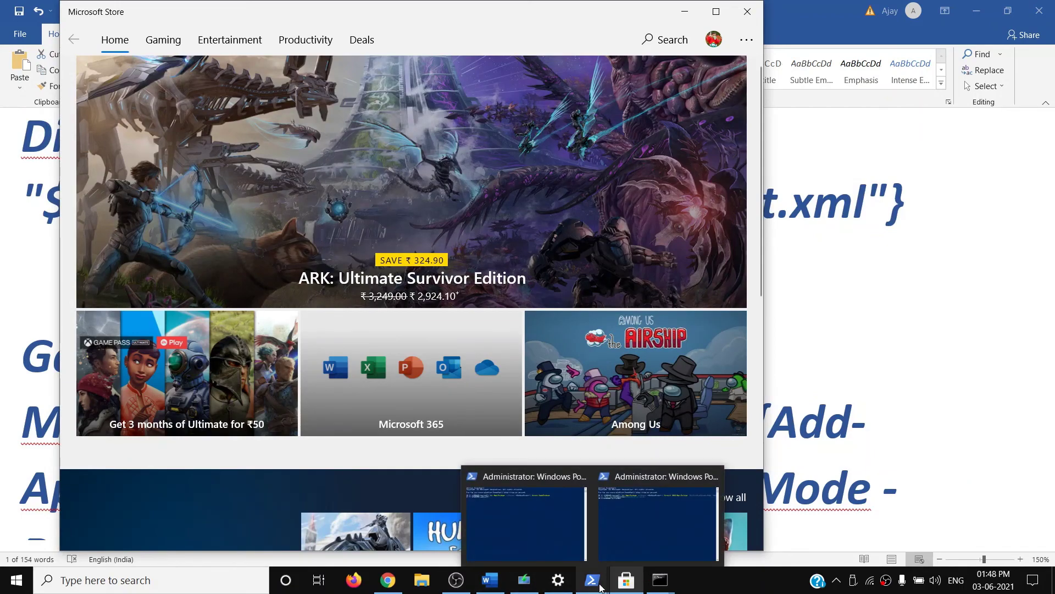
{"action": "left_click", "coordinate": [880, 519]}
{"action": "left_click_drag", "start_coordinate": [1050, 299], "coordinate": [1050, 132]}
{"action": "left_click", "coordinate": [749, 585]}
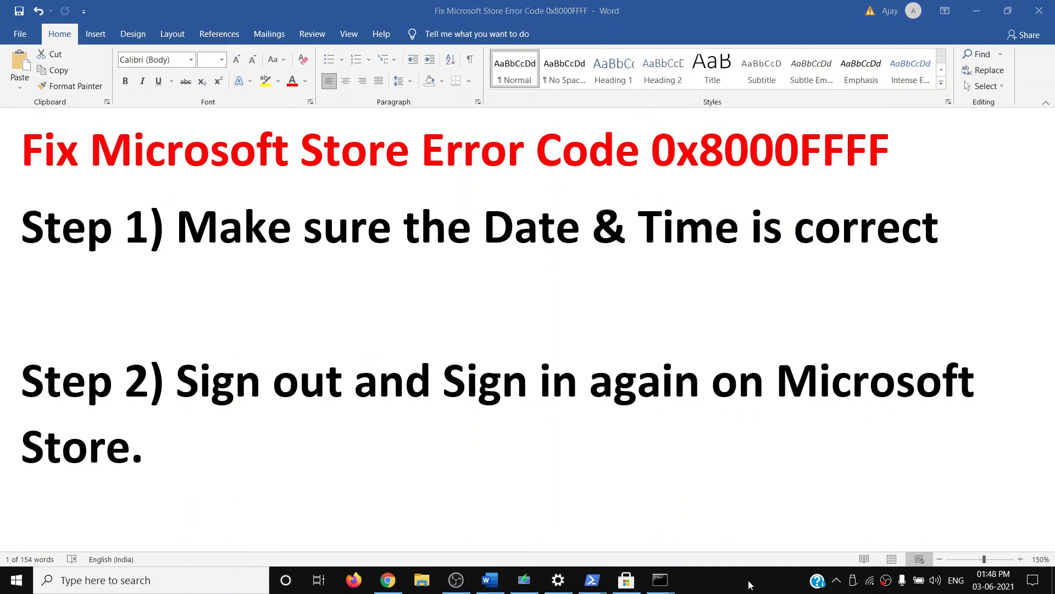